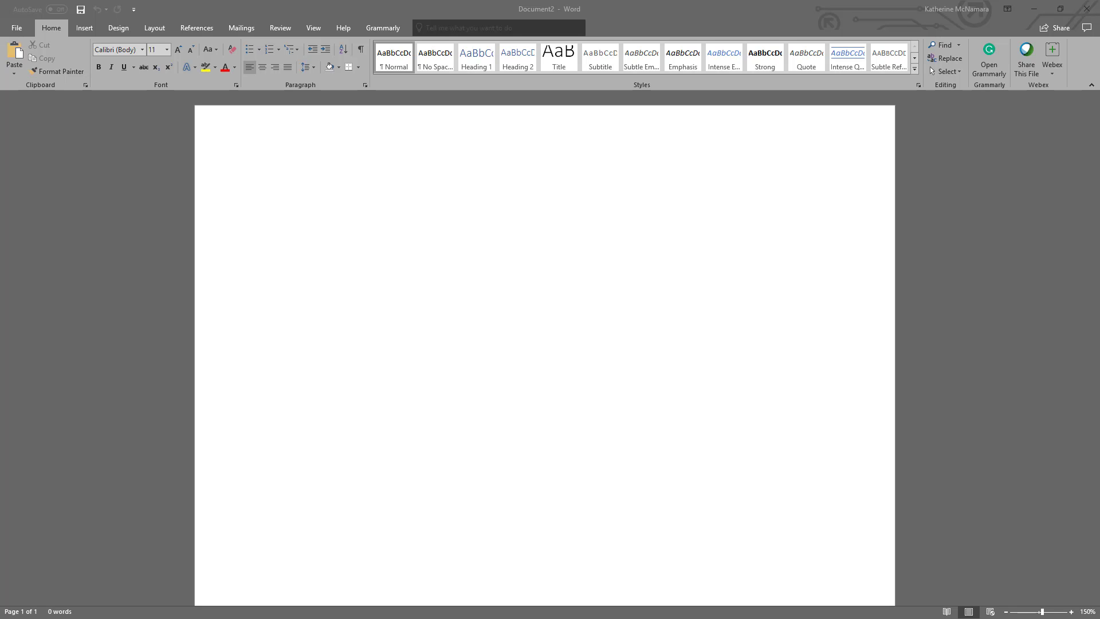
- Start a bulleted list headed 'SGT Classification Options' with a Dynamic entry, the best SGT assignment type
click(297, 196)
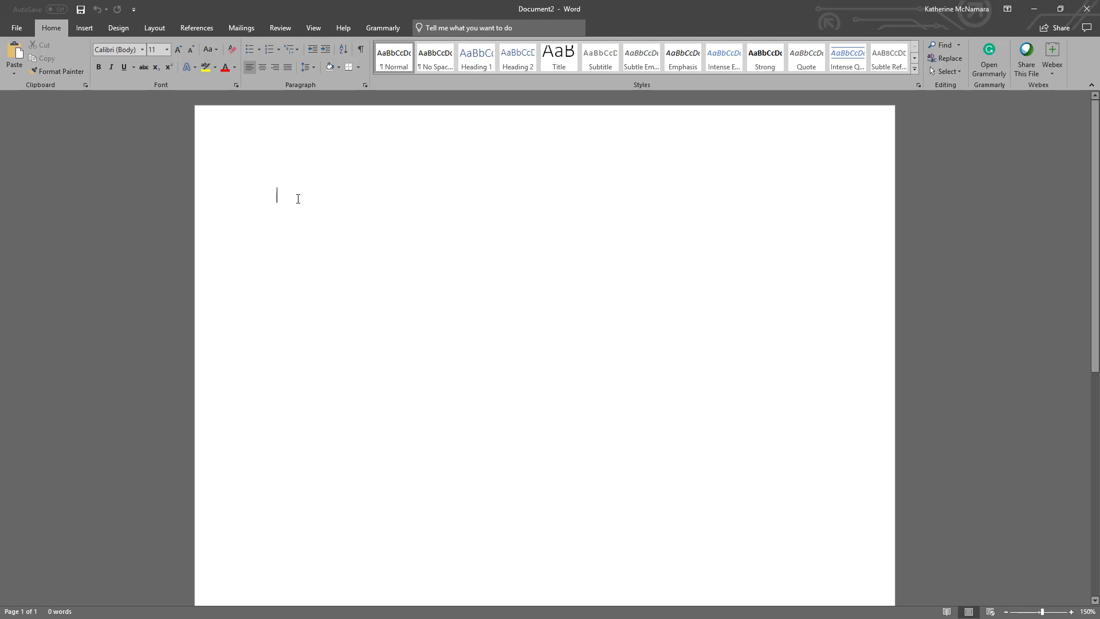
click(250, 49)
text(SGT Classification Options:)
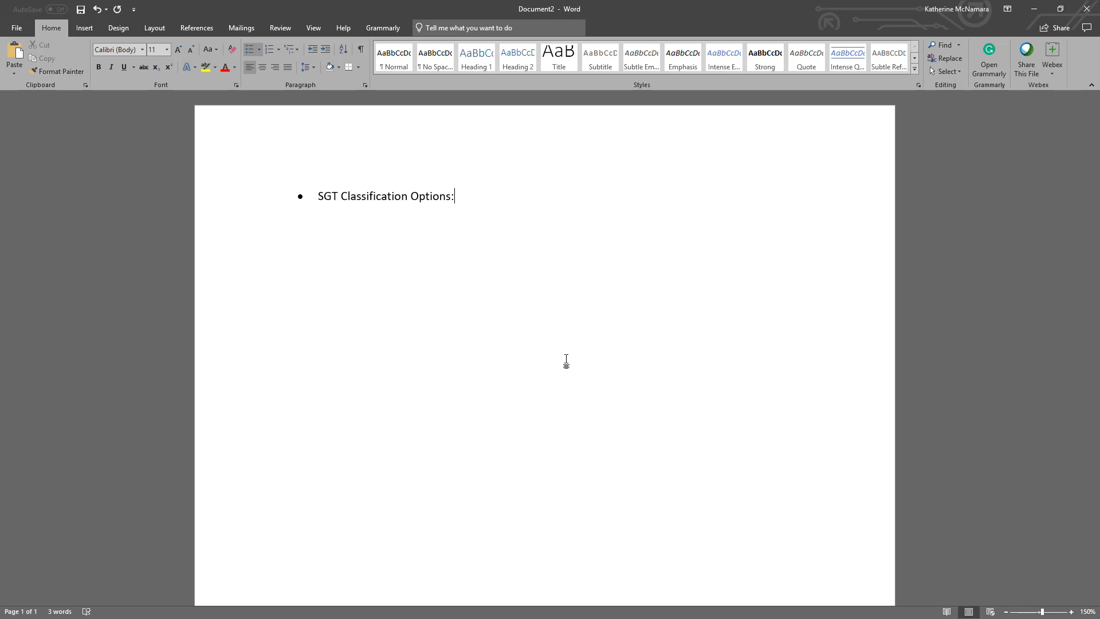
text(Dynamic )
text(- Usually assigned at the time of )
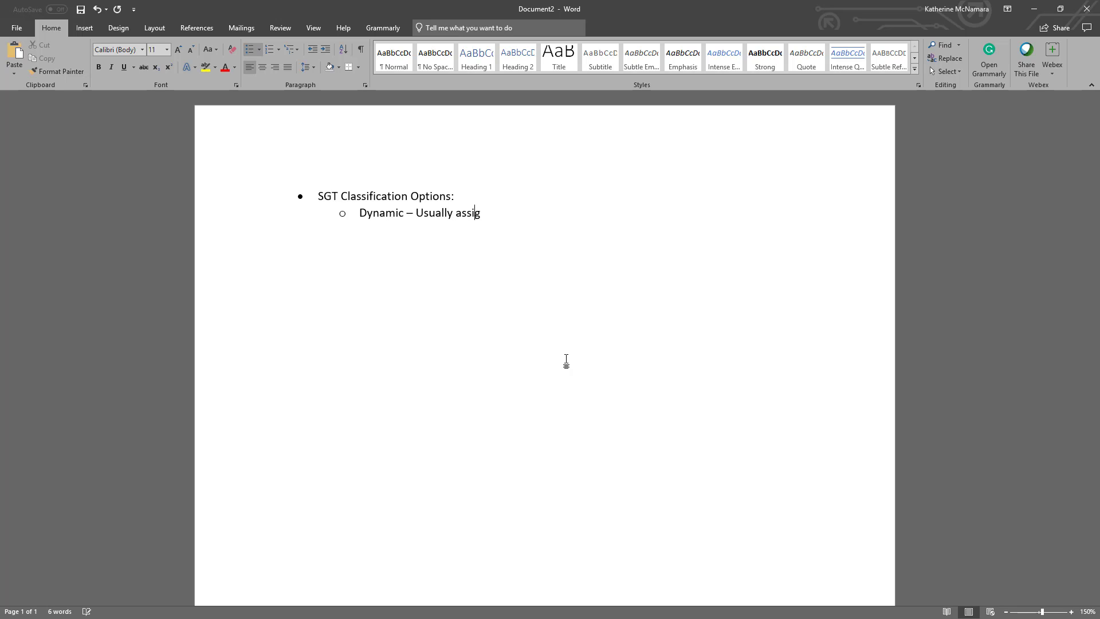
text(the connection )
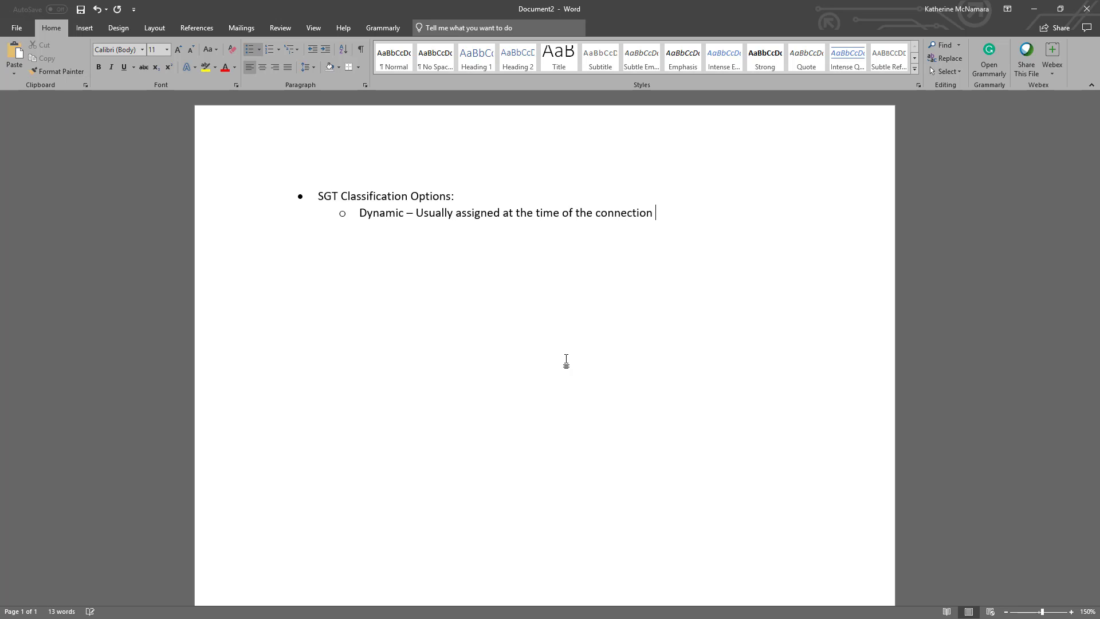
text(by ISE as part of the authent)
key(BackSpace)
key(BackSpace)
key(BackSpace)
key(BackSpace)
key(BackSpace)
key(BackSpace)
key(BackSpace)
text(authorization policy)
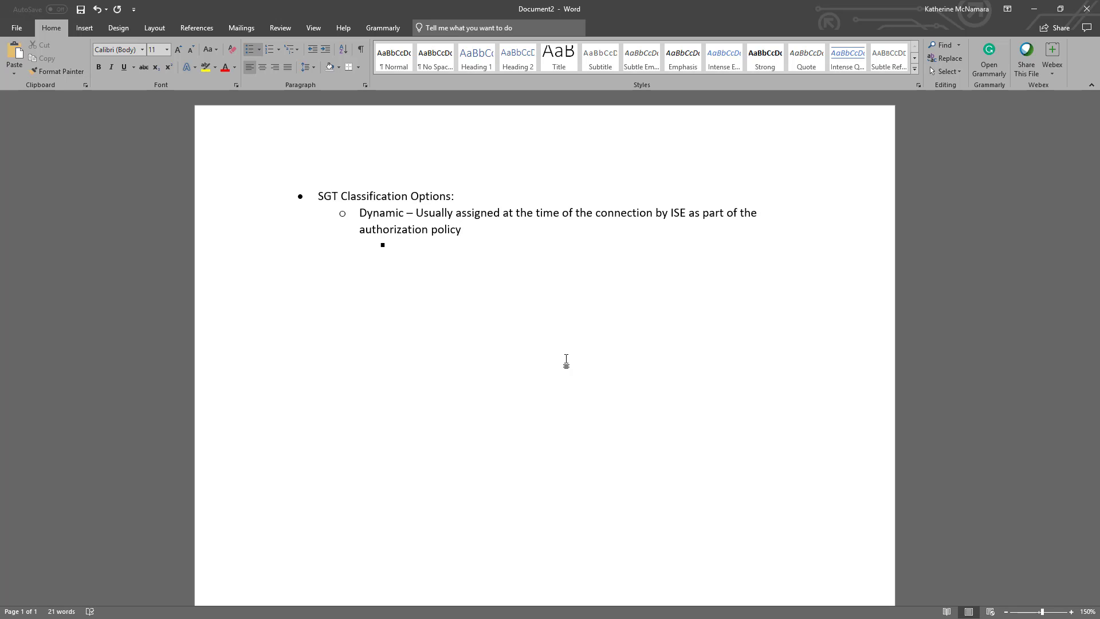
text( Best type of SGT assign)
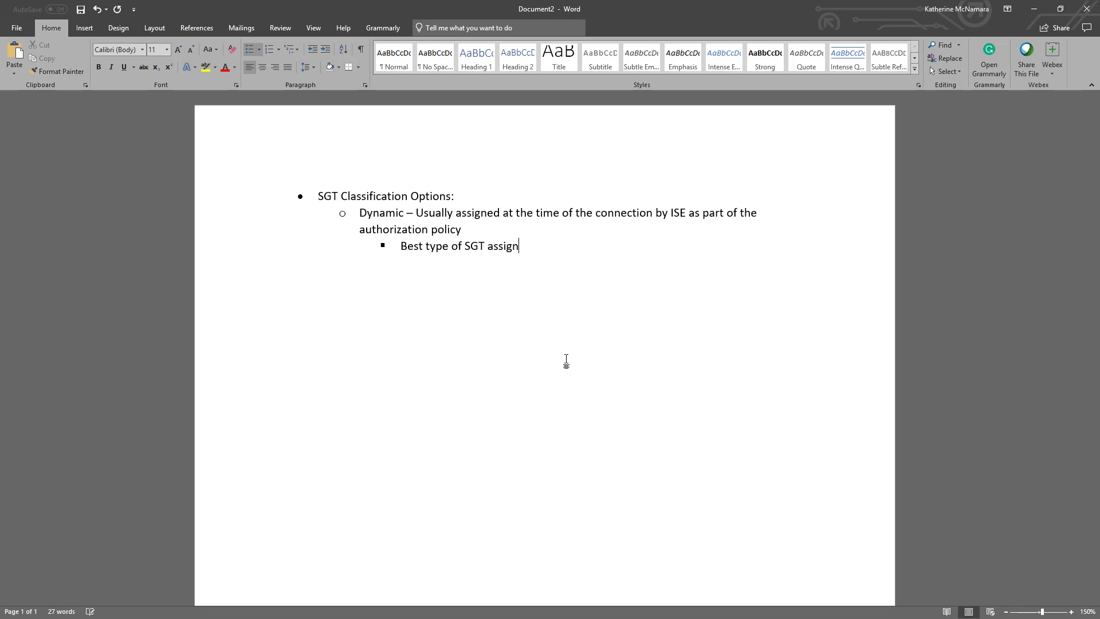
text(ment)
- Add a note that IP device tracking must be on the switch and ISE delivers the tag with RADIUS
key(Return)
text(Important: Make sure that IP device tracking is turned on the switch)
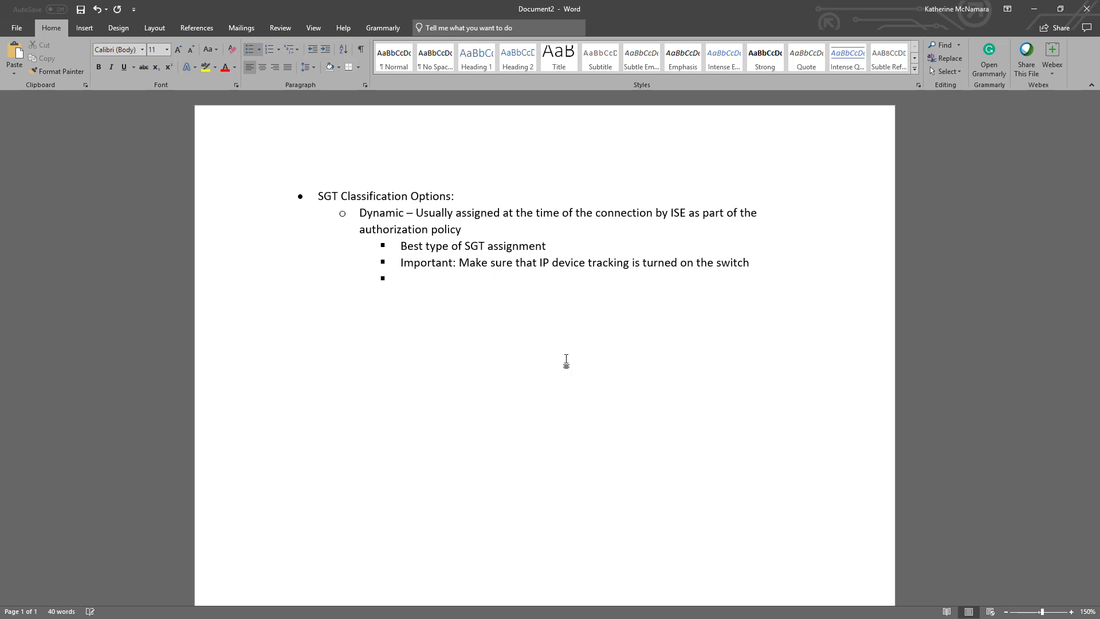
text( ISE uses cisco-av-pair=cts:security-group-tag RADIUS att)
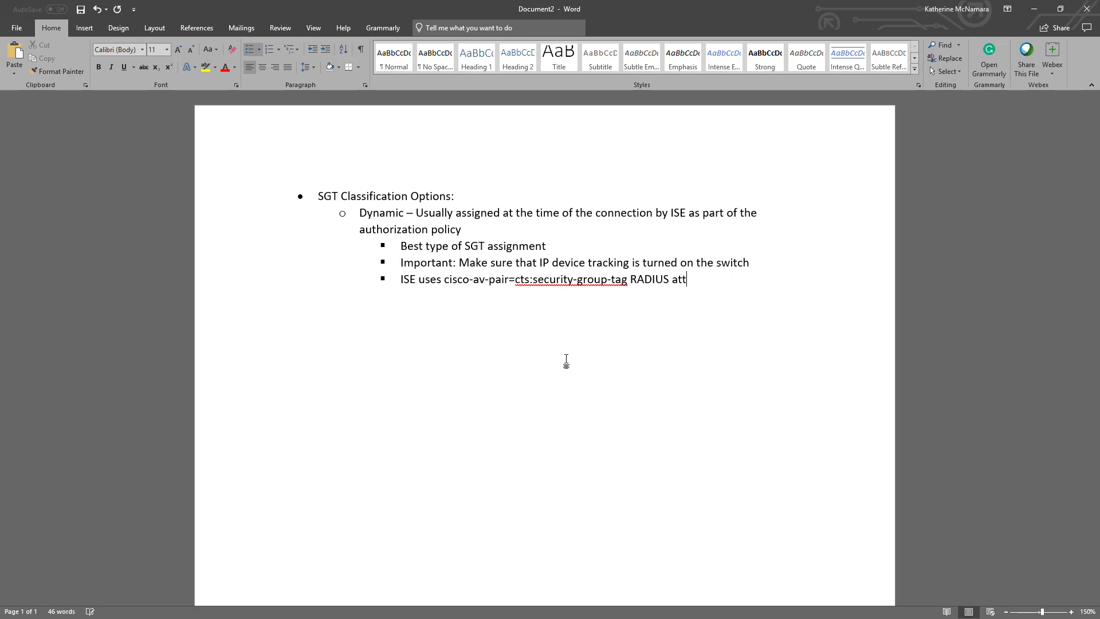
key(BackSpace)
key(BackSpace)
key(BackSpace)
key(BackSpace)
key(BackSpace)
key(BackSpace)
key(BackSpace)
key(BackSpace)
key(BackSpace)
key(BackSpace)
text(to deliver the tag with RADIUS)
- Add a note to view bindings with the bold command 'show cts role-based sgt-map all'
key(Return)
text(To view the binding,)
key(BackSpace)
text(s, you can use the)
key(ctrl+b)
text(show cts role-based sgt-map all)
key(ctrl+b)
text(command for more details)
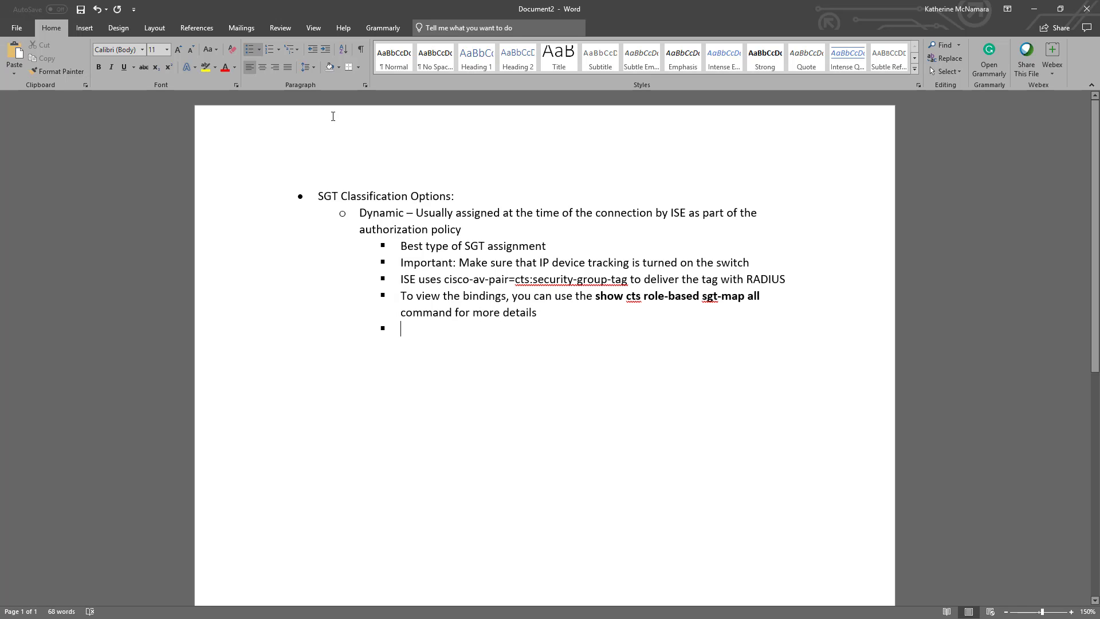
- Add a Static entry at Dynamic's level for servers, topology-based policy and hosts with stable IPs
click(313, 51)
text(Static -)
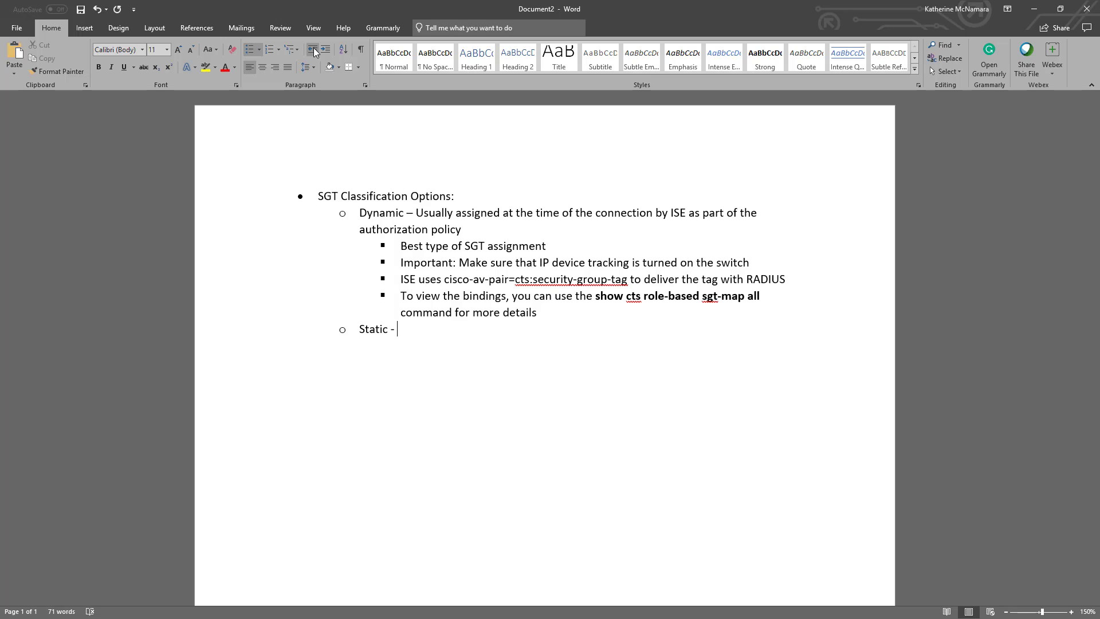
text( Usually done for servers, )
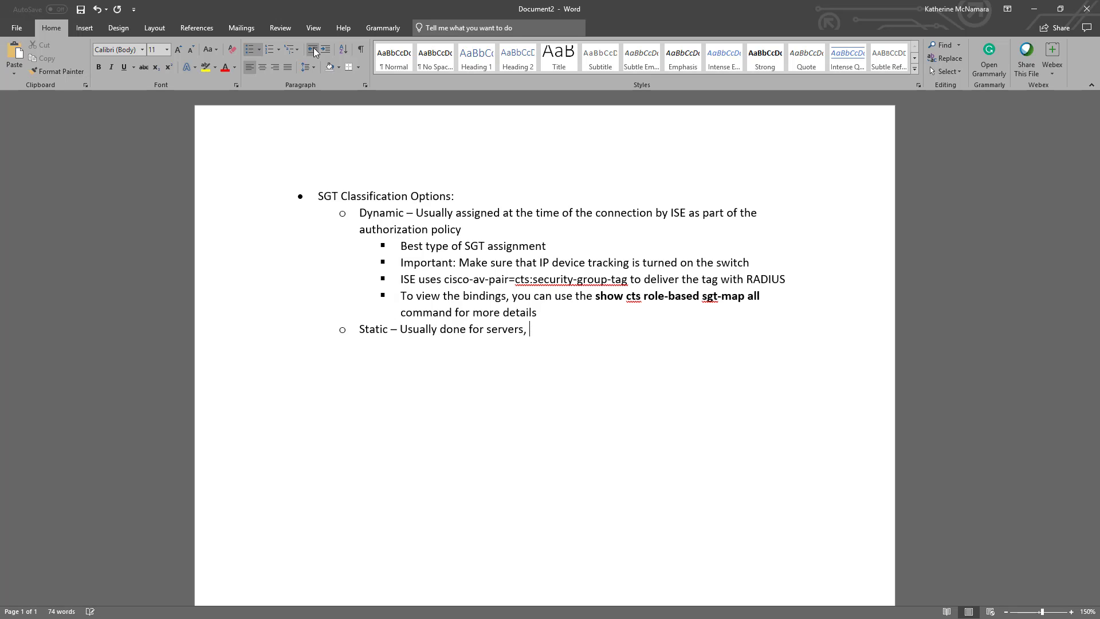
text(topology-based policy, or br)
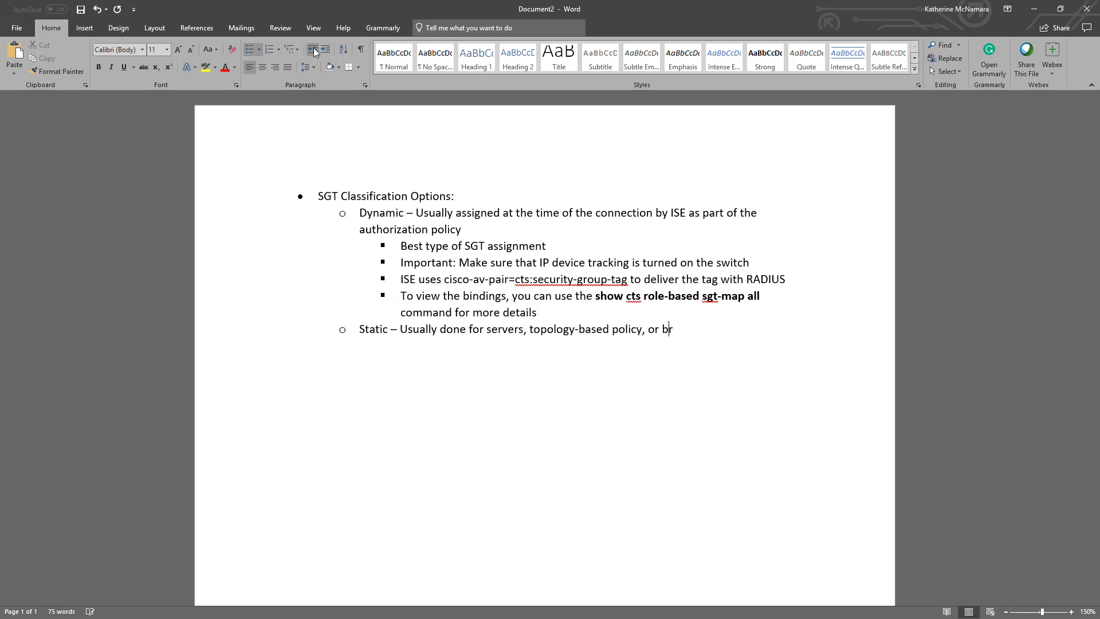
text(ownfield sites that you h)
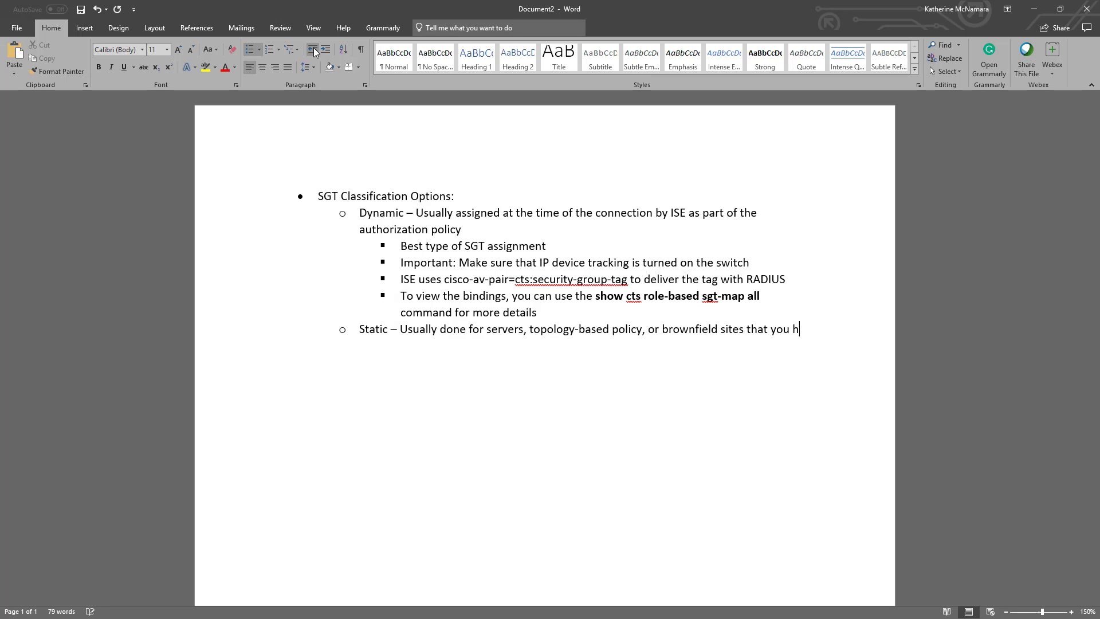
text(aven't conf)
text(erted over to )
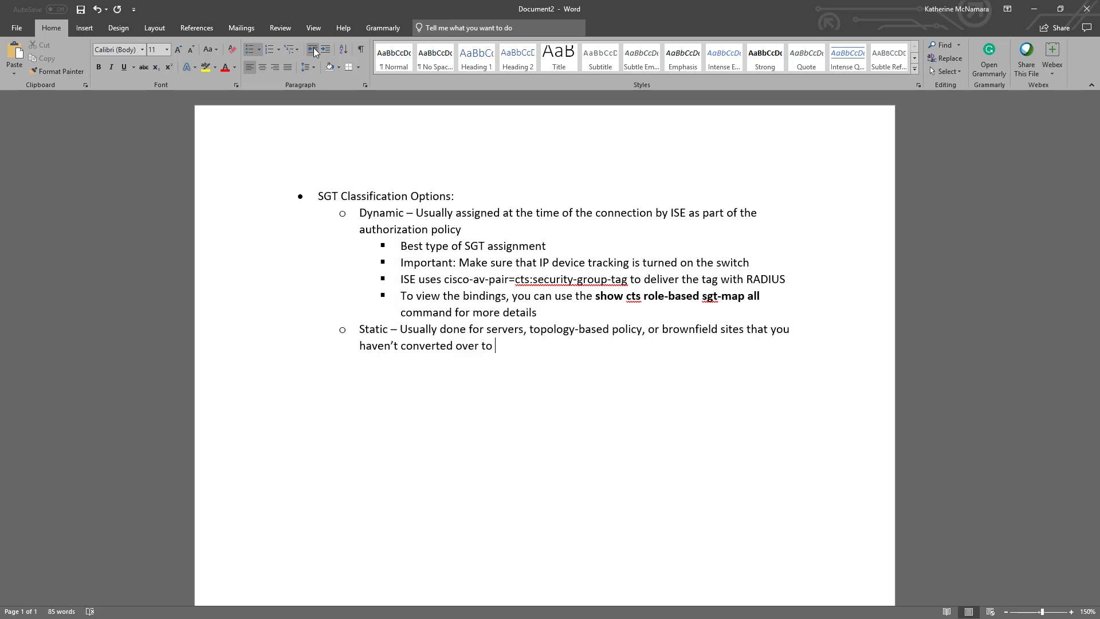
text(Iuse ISE for AAA s)
key(BackSpace)
text(yet.)
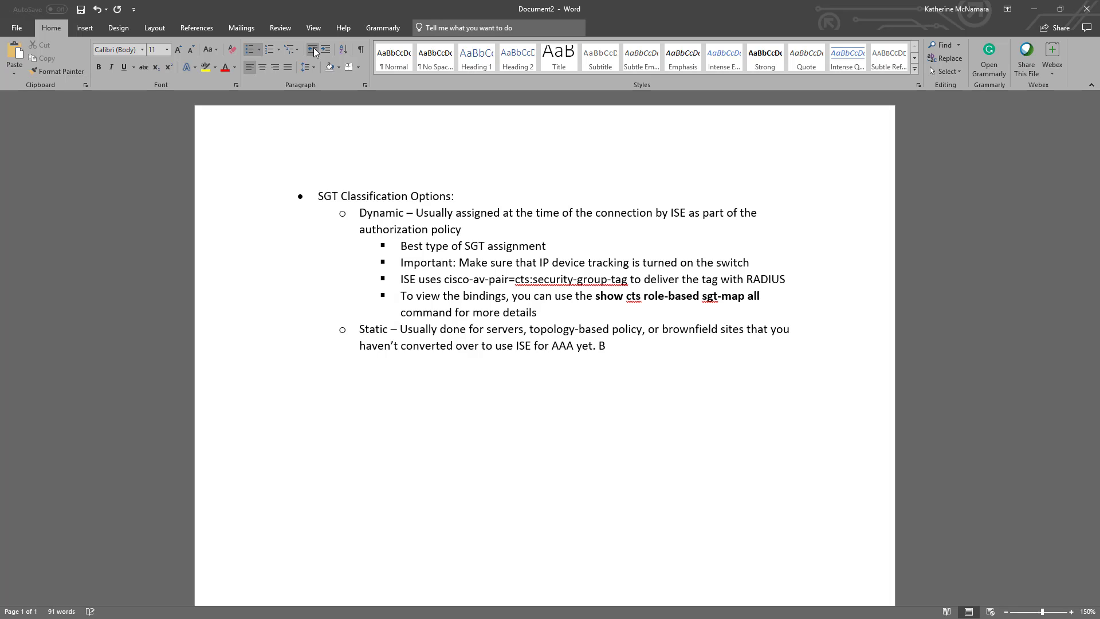
text( Best to use with hosts that aren')
text(t changing IP addresses)
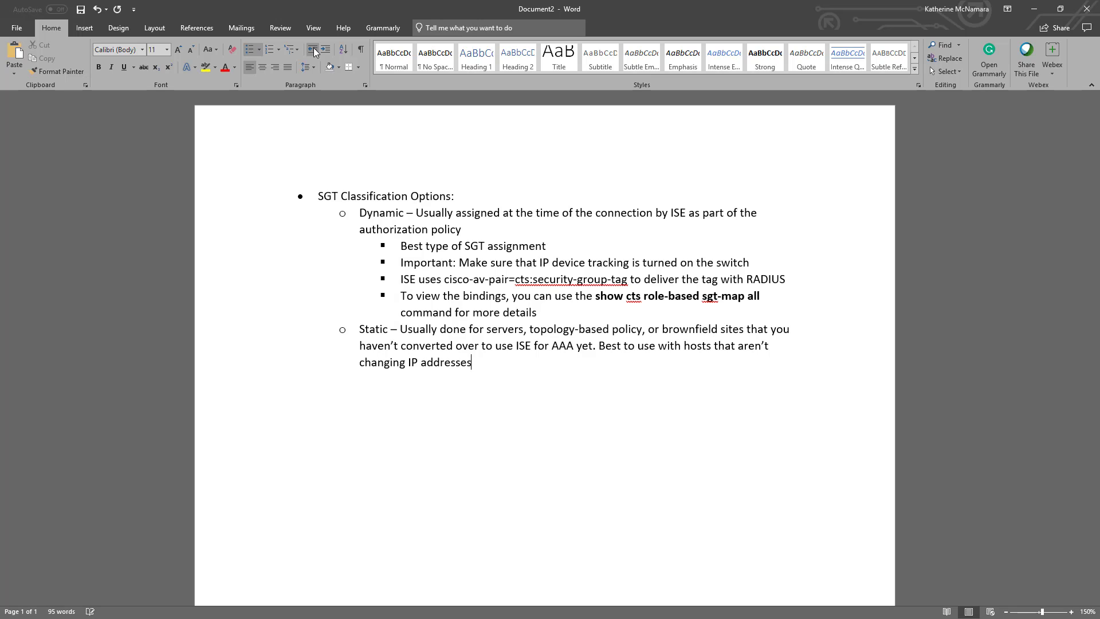
text( regularly. )
text(Static tags can be assign)
text(ed by:)
text(address)
- List Subnet, VLAN, Layer 2 interface, Layer 3 interface and separate-VRF options as static tag bullets
key(Return)
text(Subnet)
key(Return)
text(VLAN)
key(Return)
text(Layer 2 interface)
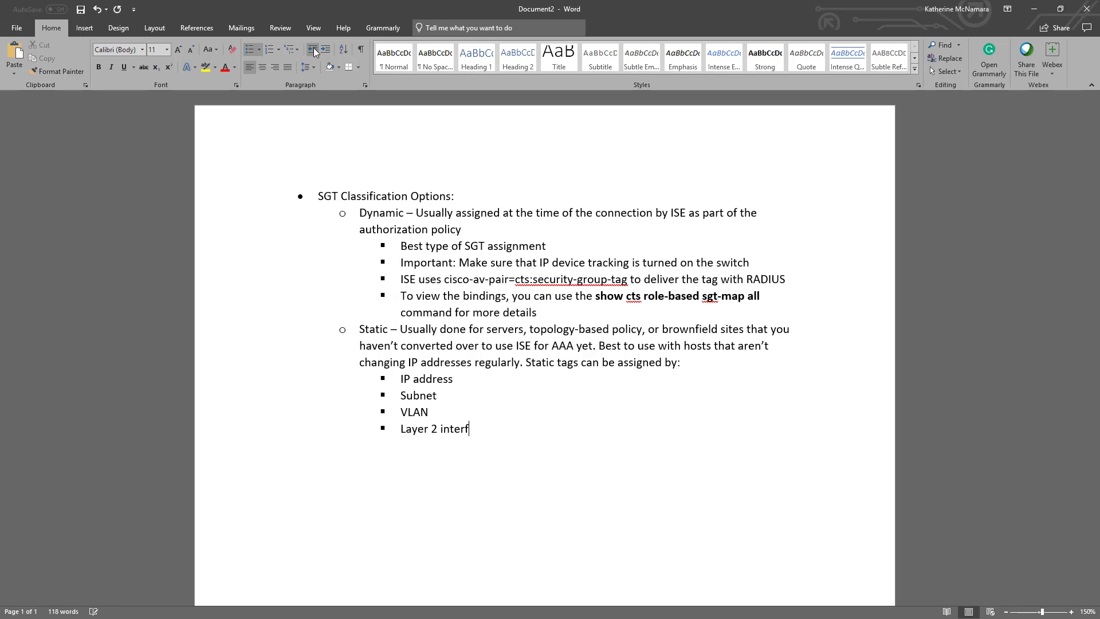
key(Return)
text(Layer 3 inter)
key(BackSpace)
key(BackSpace)
key(BackSpace)
key(BackSpace)
key(BackSpace)
key(BackSpace)
key(BackSpace)
text(ayer 3 interface)
key(Return)
text(Any of the )
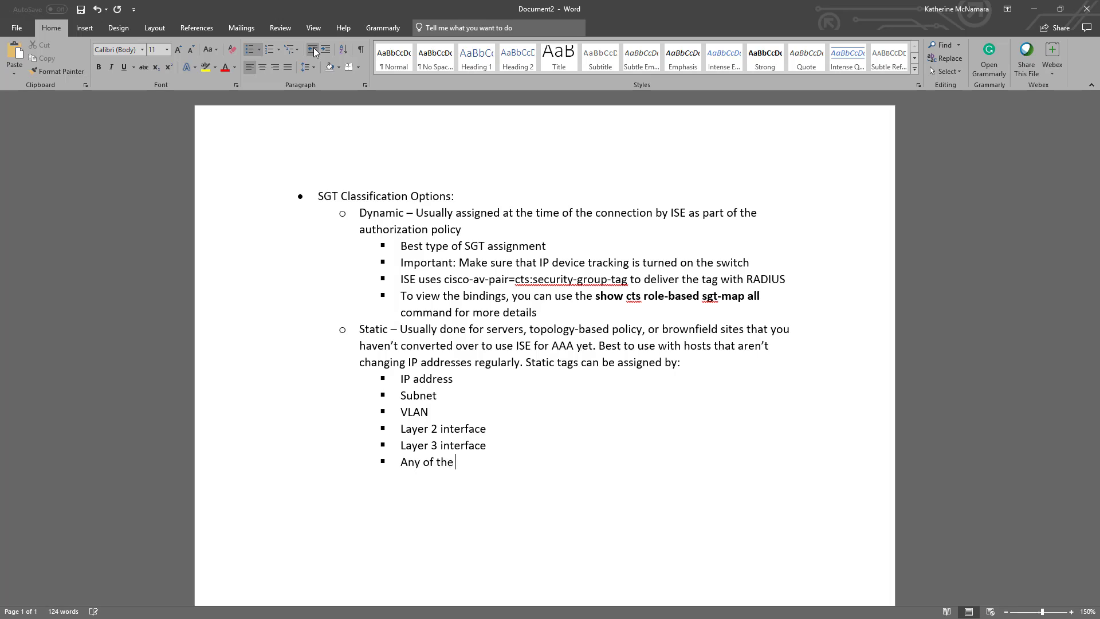
text(above in their own separate VRFs )
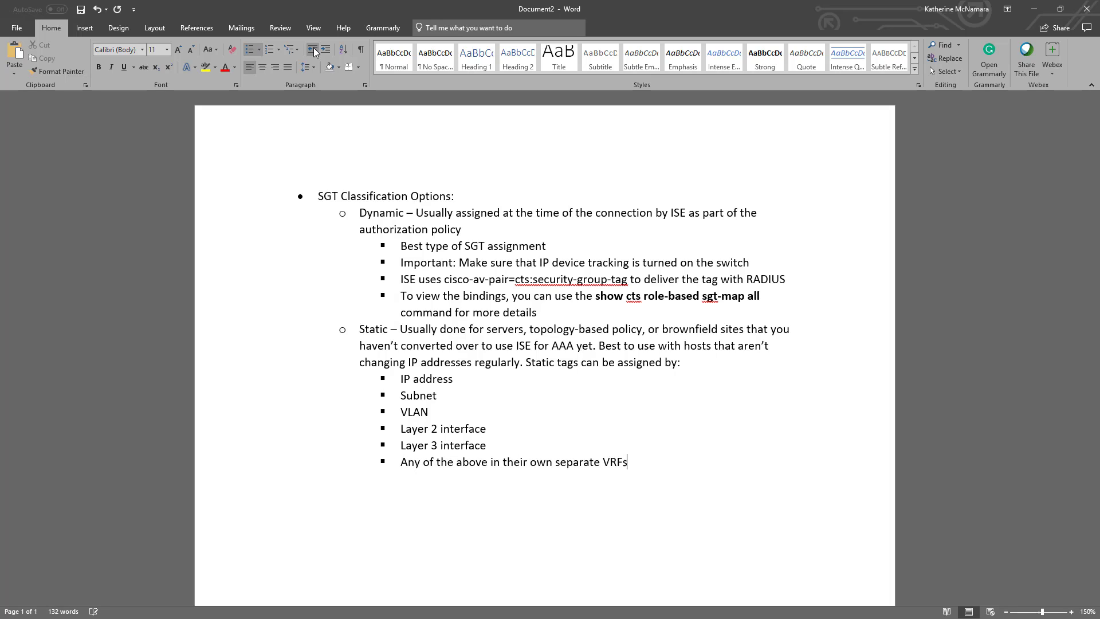
text(Statically defined in ISE and pushed out via SXP)
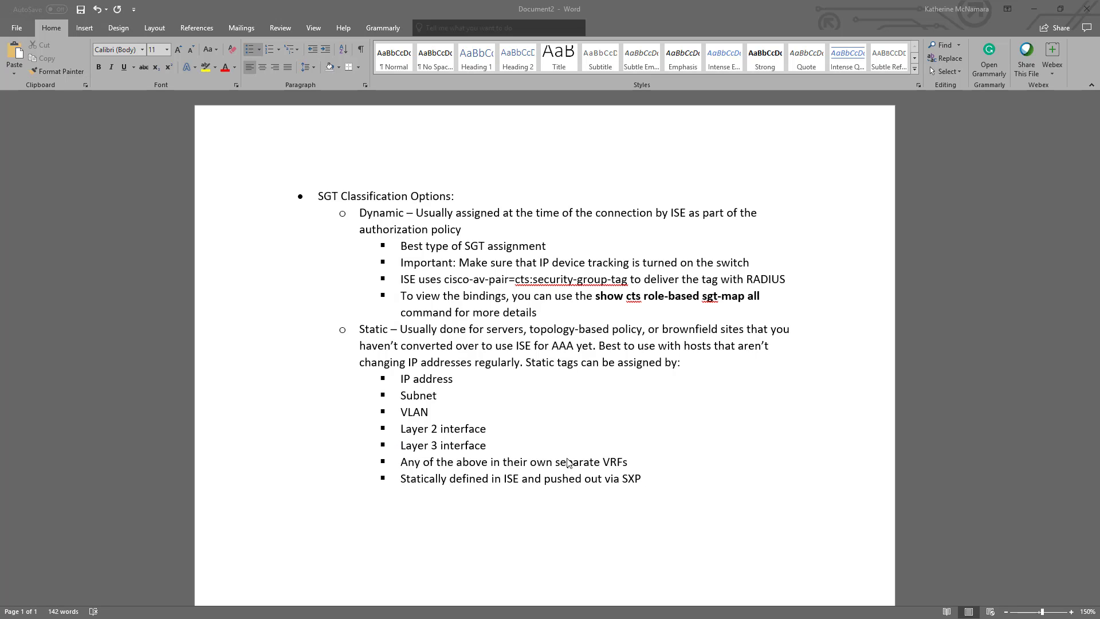
- Start a higher-level 'How are bindings done' bullet below the SXP line
click(663, 481)
key(Return)
key(shift+Tab)
text(How are bindings done for )
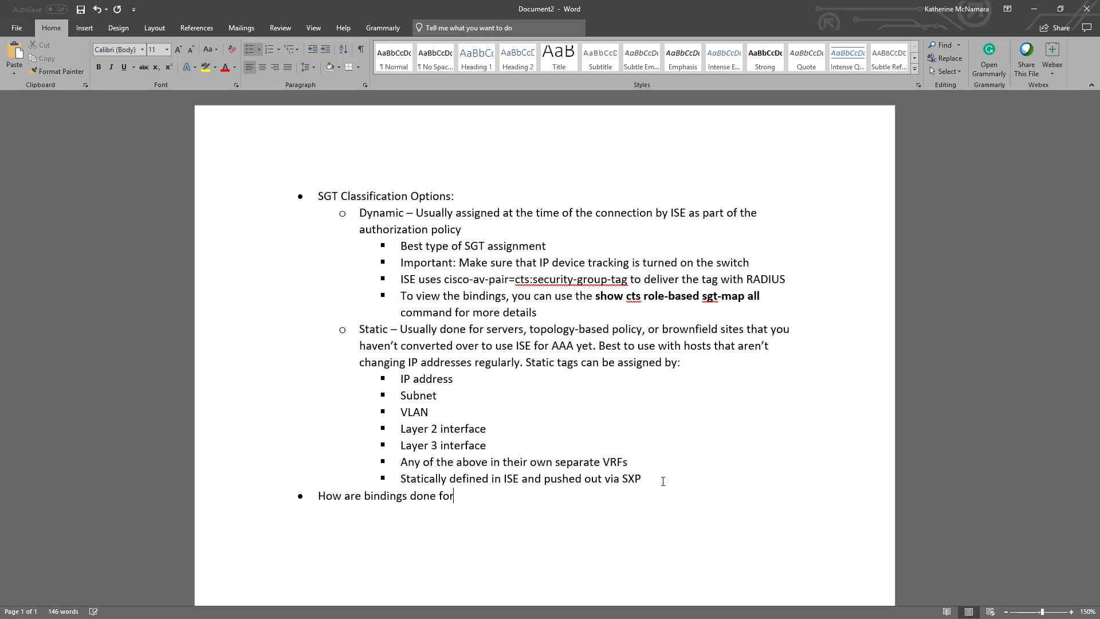
text(this)
key(BackSpace)
key(BackSpace)
key(BackSpace)
key(BackSpace)
key(BackSpace)
key(BackSpace)
key(BackSpace)
- Add a VLAN entry: snooped ARP packets on a VLAN with static SGT mapping configured
text(VLAN - Snooped ARP packets on a)
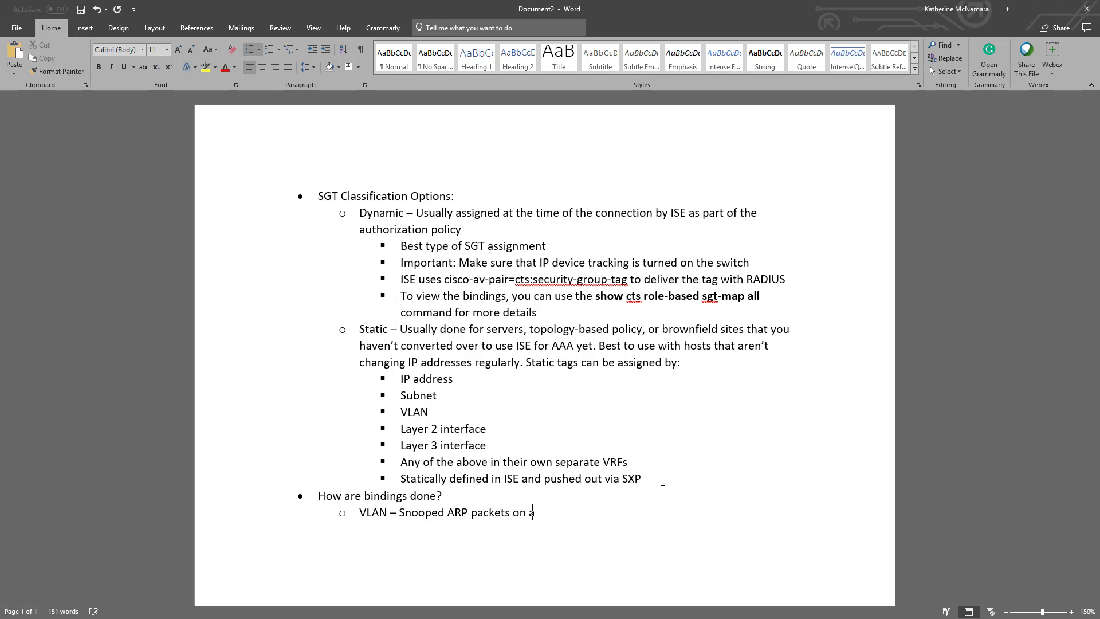
text( VLAN that has the VLA)
key(BackSpace)
text(static sgt mapping configured )
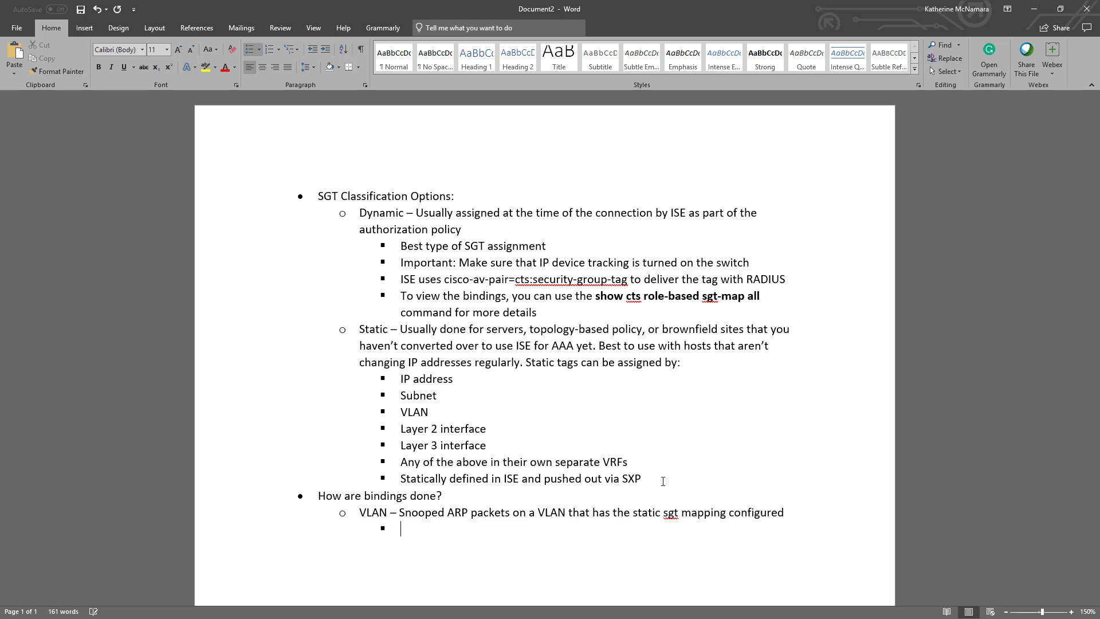
text(Command to use would be:)
- Type the command cts role-based sgt-map vlan vlan-number sgt sgt-number, bold keywords and italic placeholders
key(ctrl+b)
text(cts role-based)
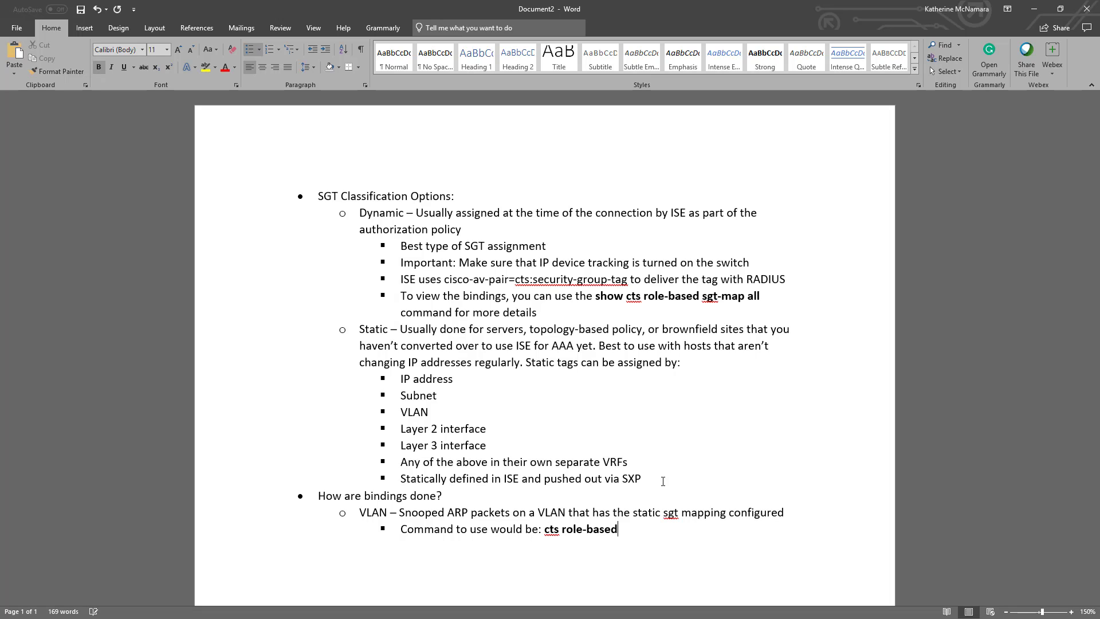
text( sgt-map vlan)
key(ctrl+b)
key(ctrl+i)
text(vlan-number)
key(ctrl+i)
key(ctrl+b)
text(sgt)
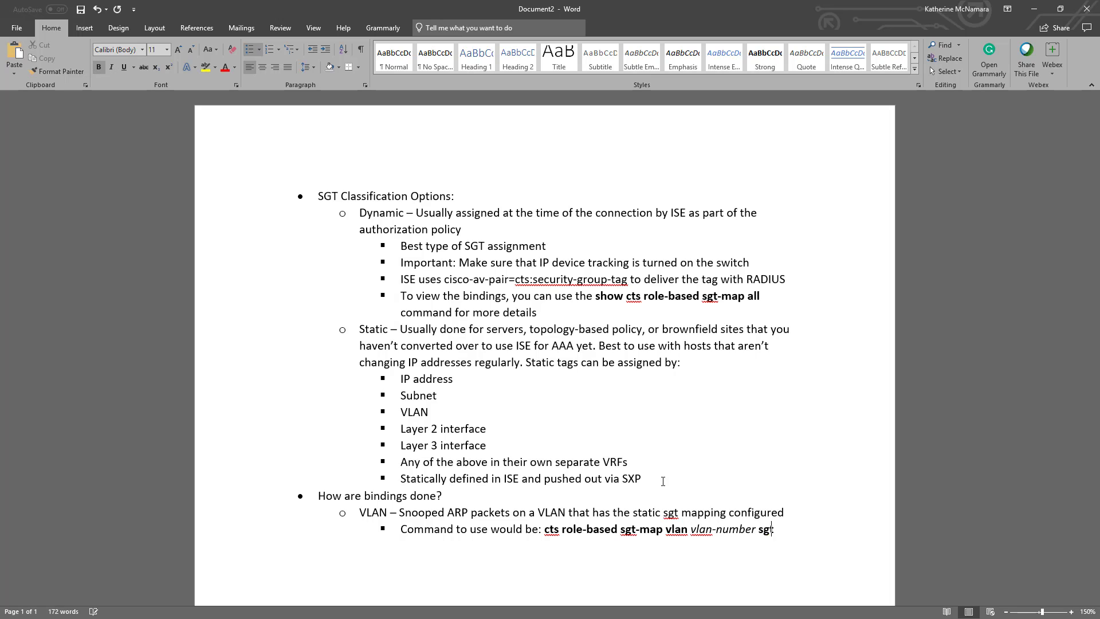
key(ctrl+b)
key(ctrl+i)
text(sgt-number)
key(ctrl+i)
- Add a second-level 'IP address - Static configuration from the command line' entry
key(Return)
key(shift+Tab)
text(IP addre)
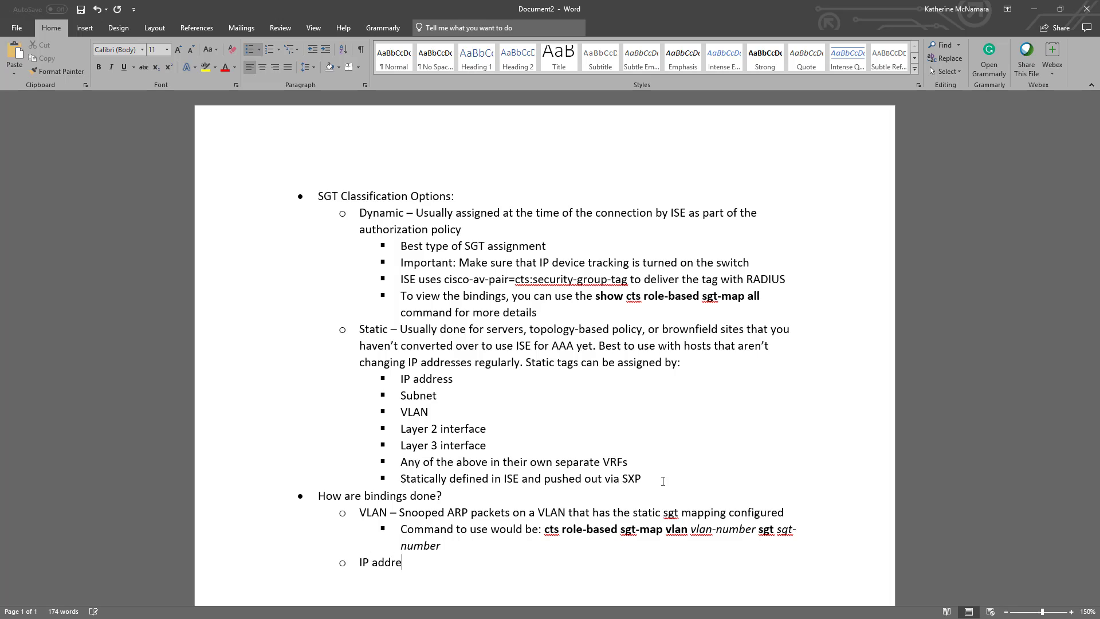
text(ss - Statci c)
key(BackSpace)
key(BackSpace)
key(BackSpace)
key(BackSpace)
text(ic configuration from the )
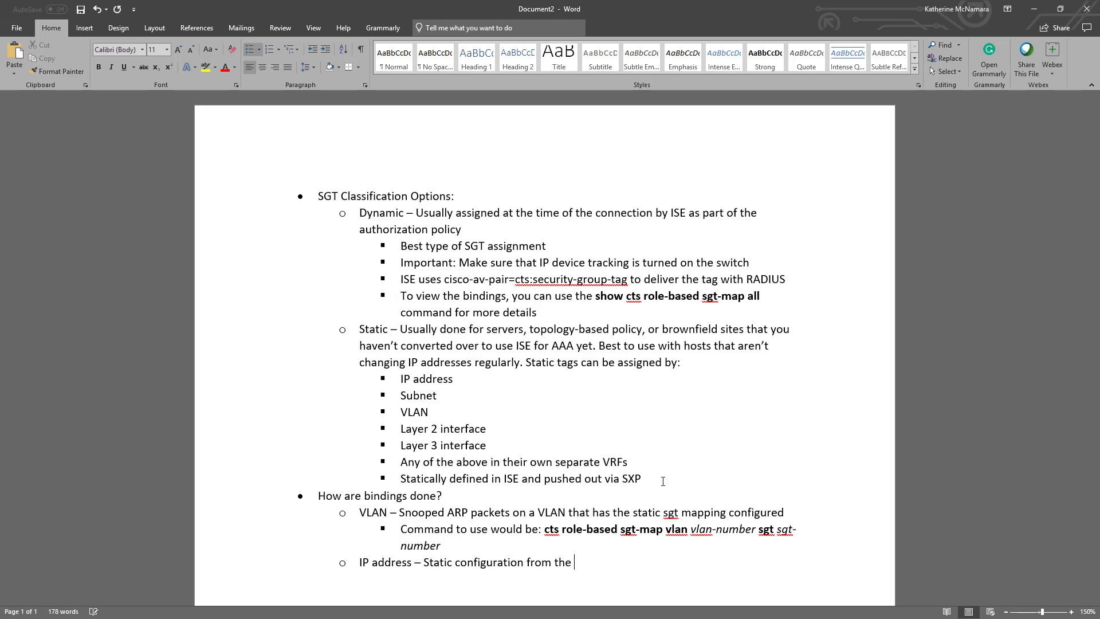
text(command line)
- Beneath it, add the command cts role-based sgt-map ip-address sgt sgt-number with italic placeholders
key(Return)
key(Tab)
text(Command to use would be)
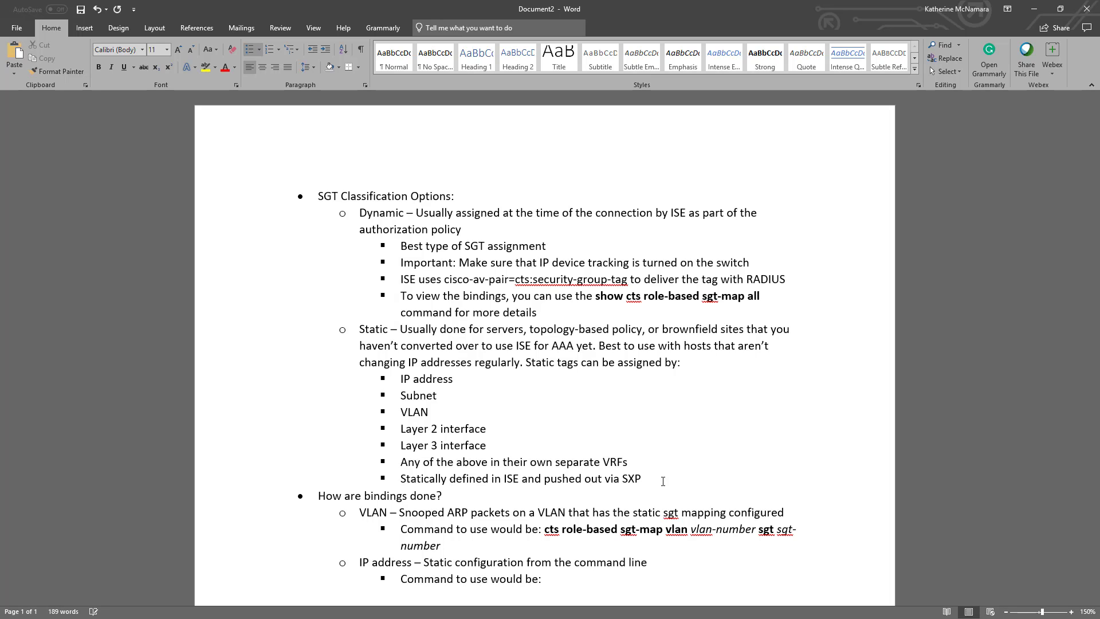
text(:)
key(ctrl+b)
text(cts role-based sgt-map)
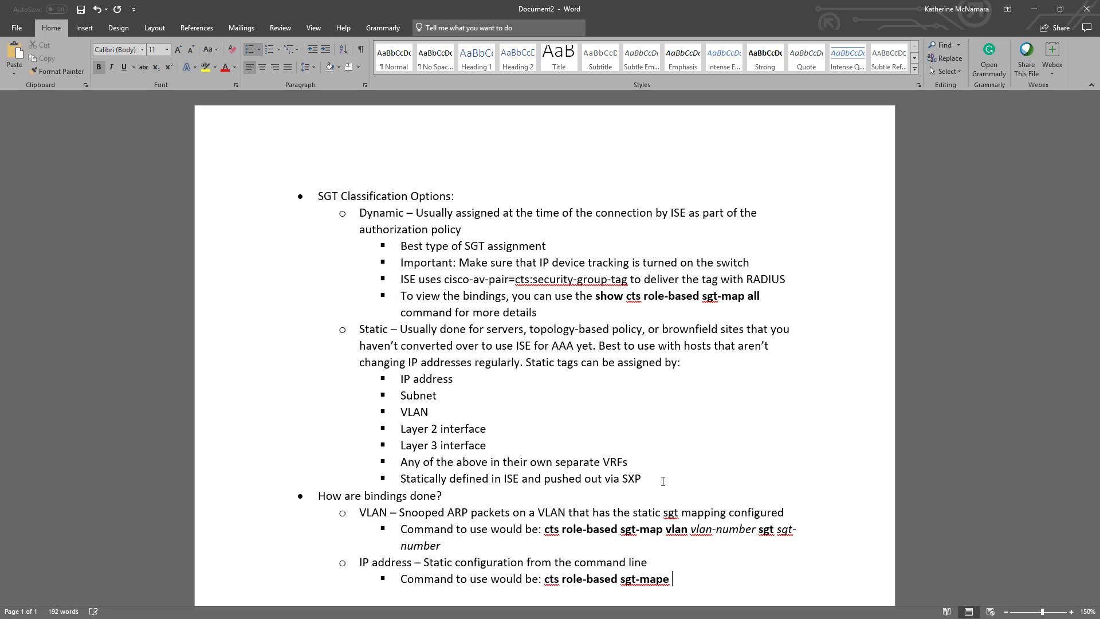
key(ctrl+b)
key(ctrl+i)
text(ip-address)
key(ctrl+b)
key(ctrl+i)
text(sgt)
key(ctrl+b)
text(i)
key(ctrl+i)
text(sgt-number)
key(ctrl+i)
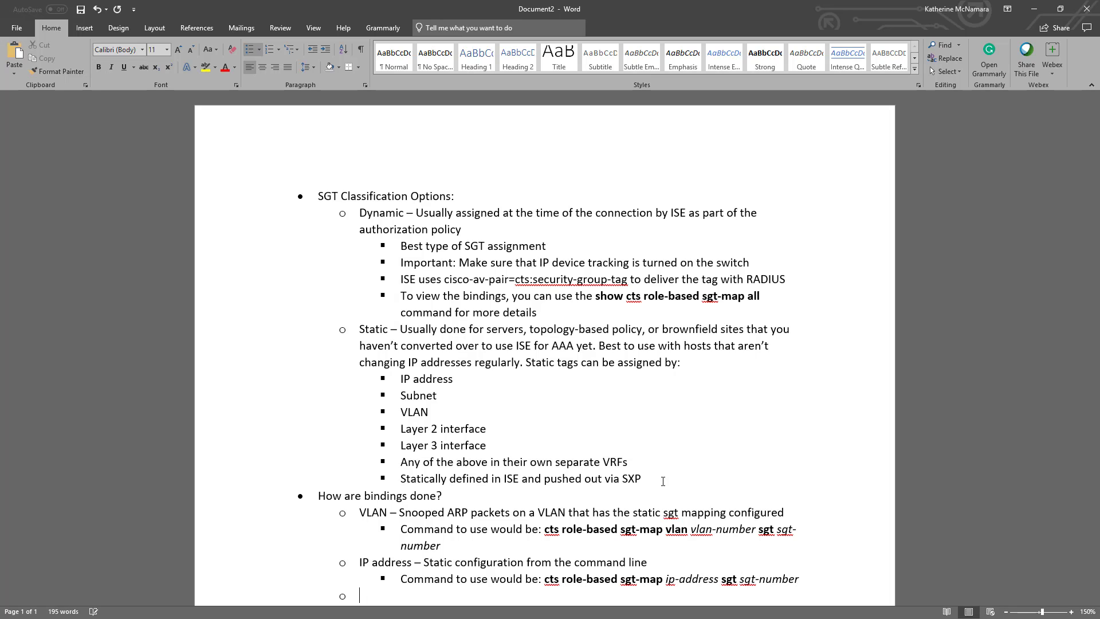
- Complete the Subnet entry: a whole subnet can be defined for static assignment
text(bnet)
scroll(648, 533, down, 5)
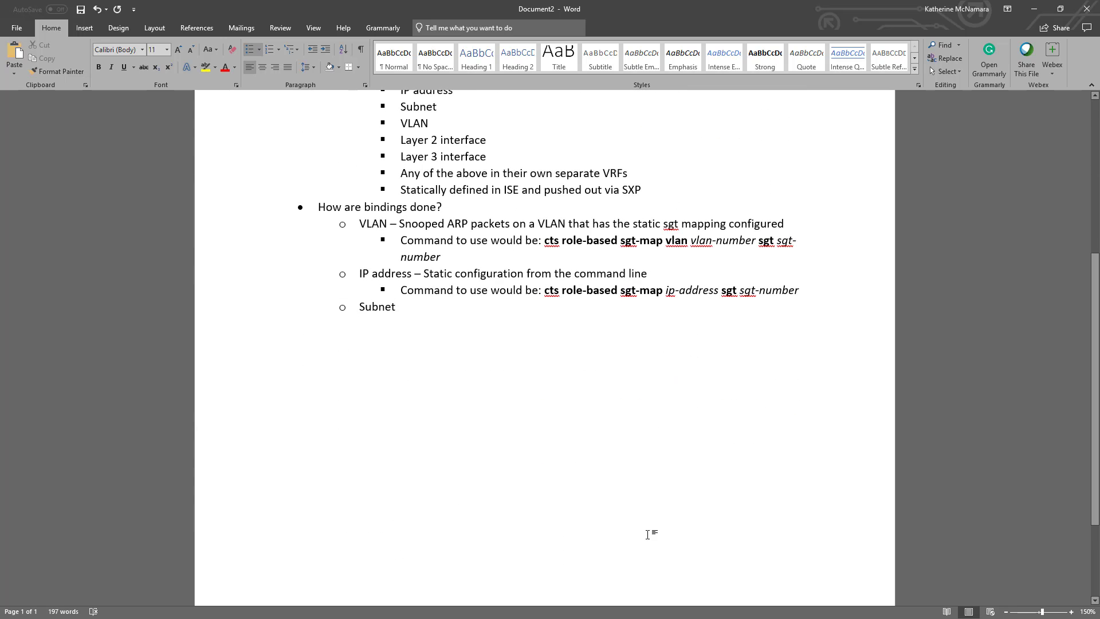
text(-)
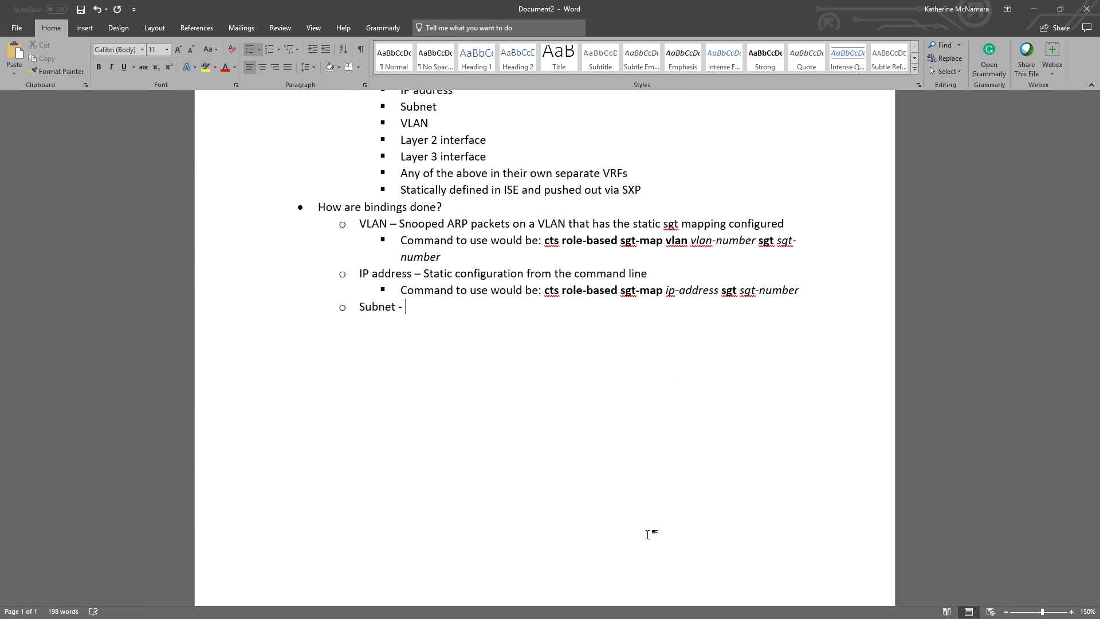
text( Similar)
key(BackSpace)
key(BackSpace)
key(BackSpace)
key(BackSpace)
key(BackSpace)
key(BackSpace)
key(BackSpace)
text(Can define a whole subnet)
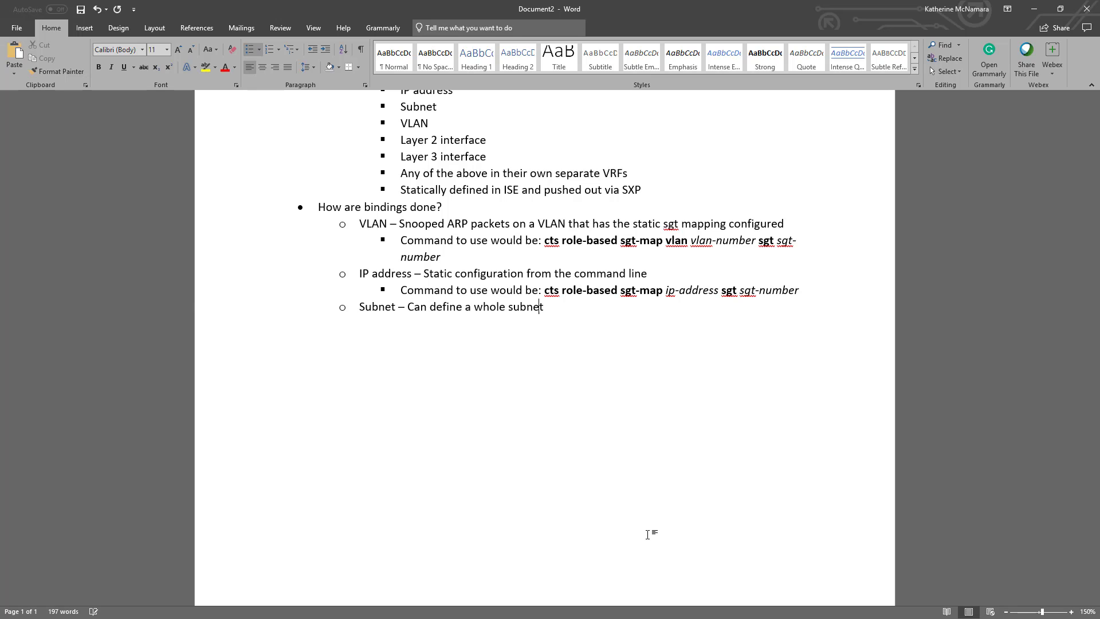
key(BackSpace)
key(BackSpace)
key(BackSpace)
key(BackSpace)
key(BackSpace)
text(for static assignment )
text(Command to use would b)
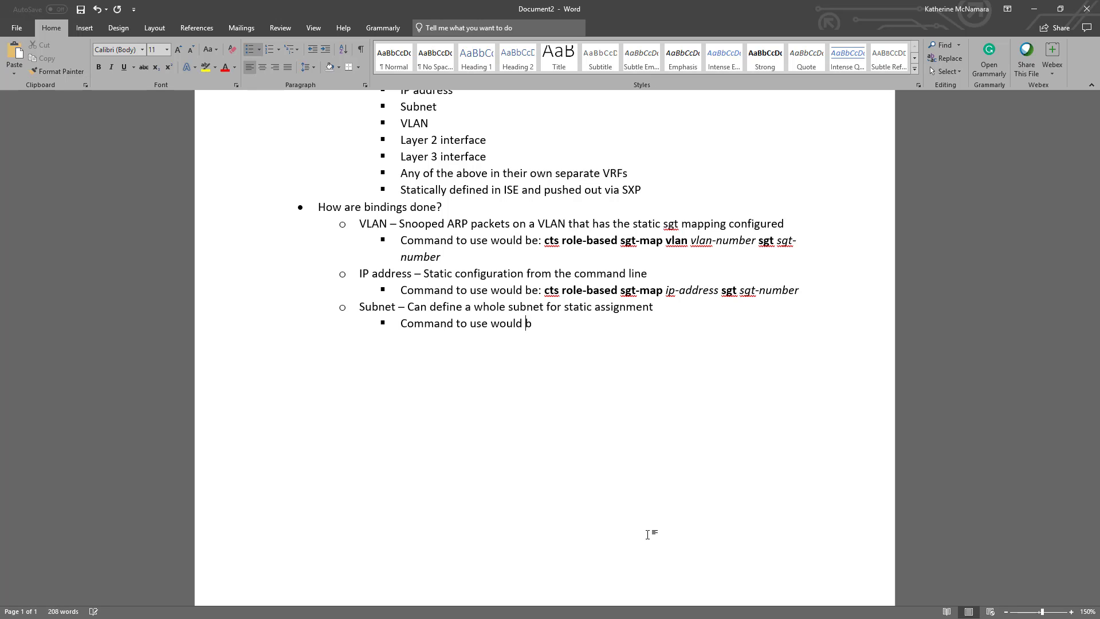
text(e:)
- Add the subnet sgt-map command with italic subnet/mask and sgt-number placeholders and bold keywords
key(ctrl+b)
text(cts role-base )
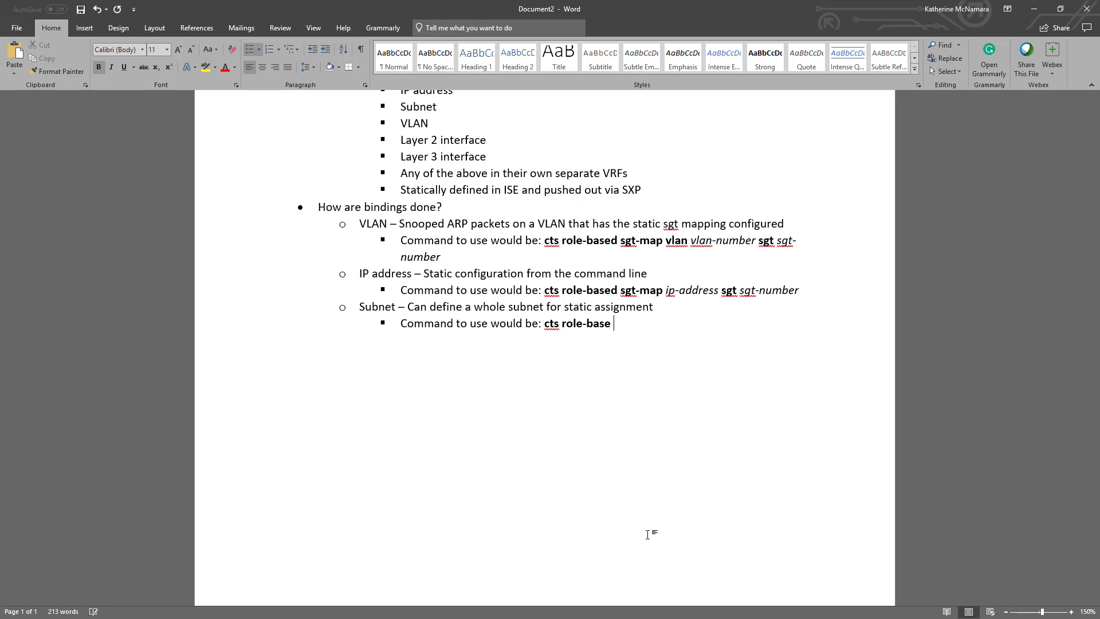
text(sgt-map s)
key(ctrl+b)
key(ctrl+i)
text(ub)
key(BackSpace)
key(BackSpace)
key(BackSpace)
key(BackSpace)
text(ip-address/)
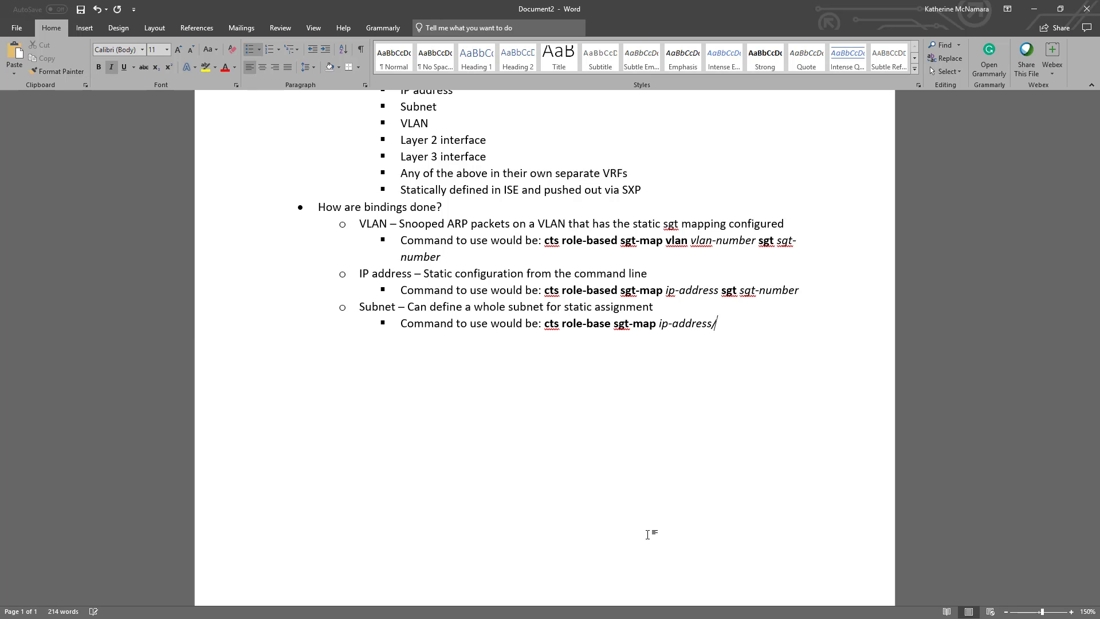
text(mask)
key(BackSpace)
key(BackSpace)
key(BackSpace)
key(BackSpace)
key(BackSpace)
key(BackSpace)
key(BackSpace)
key(BackSpace)
key(BackSpace)
key(BackSpace)
key(BackSpace)
key(BackSpace)
key(BackSpace)
key(BackSpace)
key(BackSpace)
text(subnet/mask)
key(ctrl+i)
key(ctrl+b)
text(sgt)
key(ctrl+b)
key(ctrl+i)
text(sgt-n)
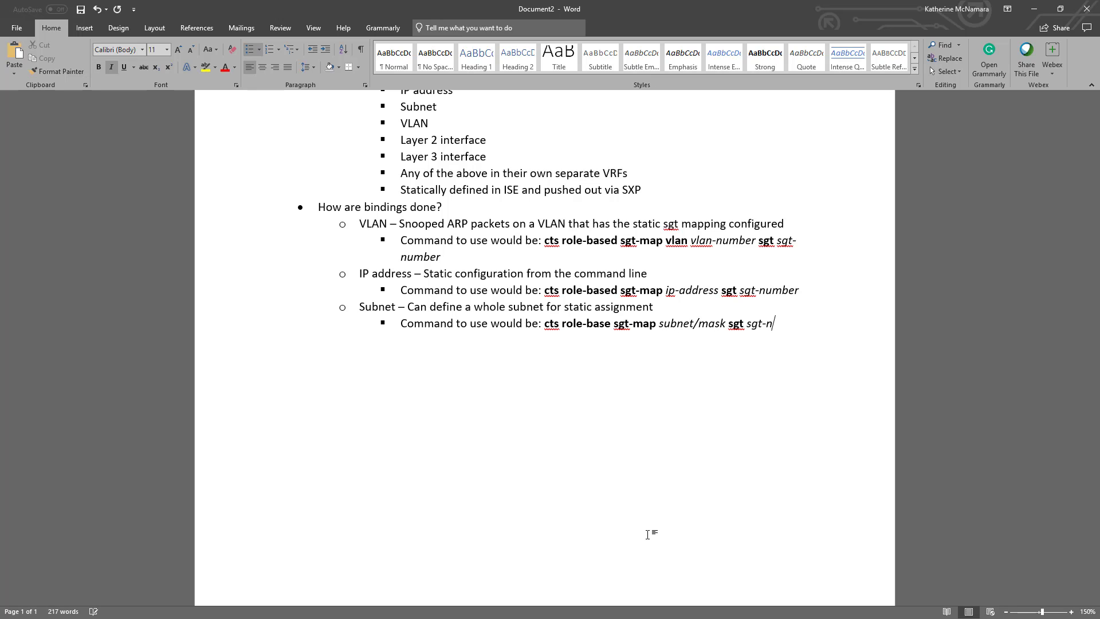
text(umber)
- Add a Layer 3 interface entry: bindings added for FIB entries with a path through that interface
key(Return)
text(Layer 4 interface)
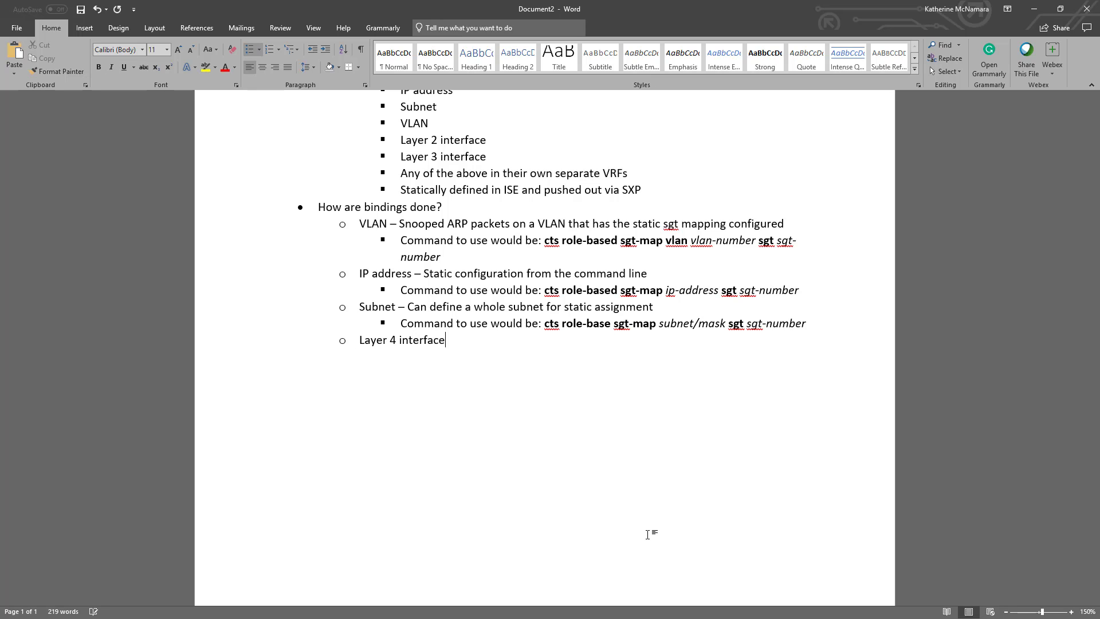
key(BackSpace)
key(BackSpace)
key(BackSpace)
key(BackSpace)
key(BackSpace)
key(BackSpace)
text(interface - )
text(Bindings added du)
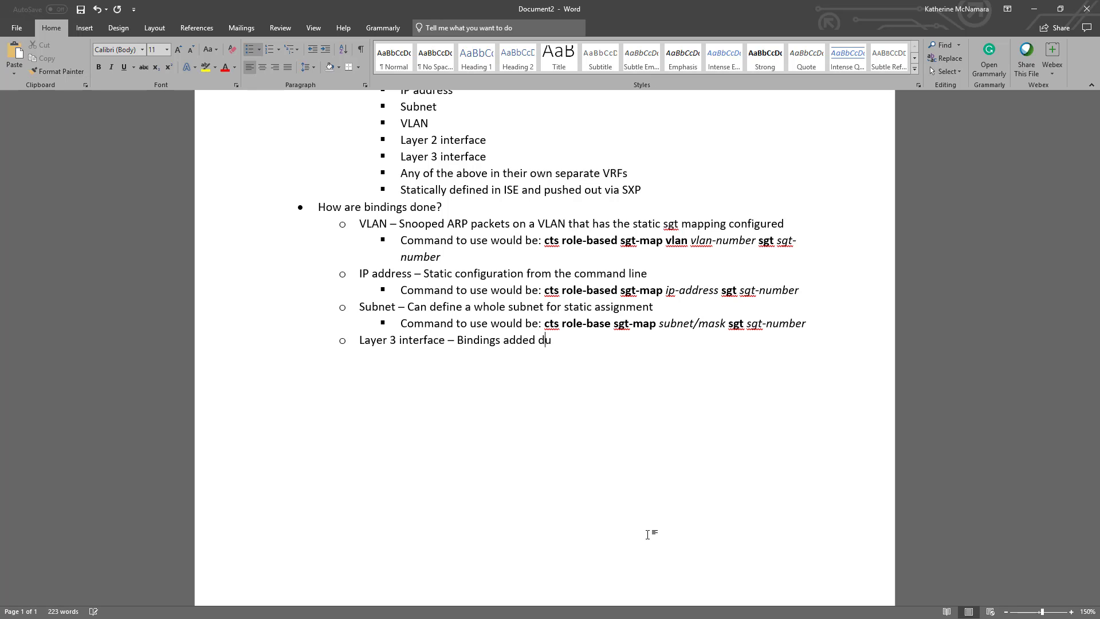
text(e to FIB entries that have a pa)
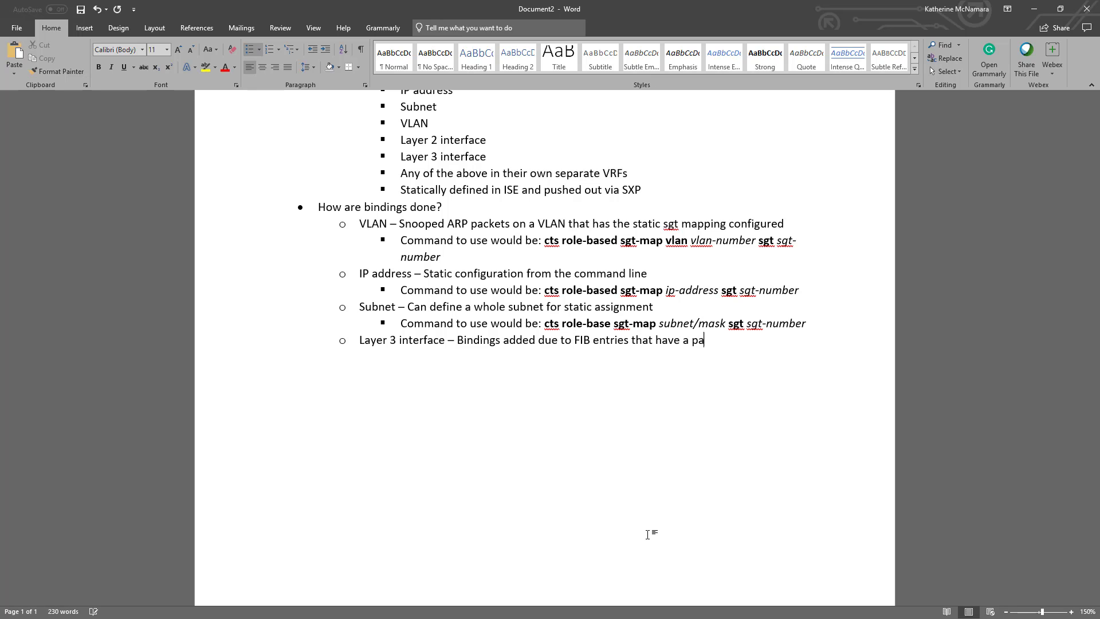
text(ther through that interface)
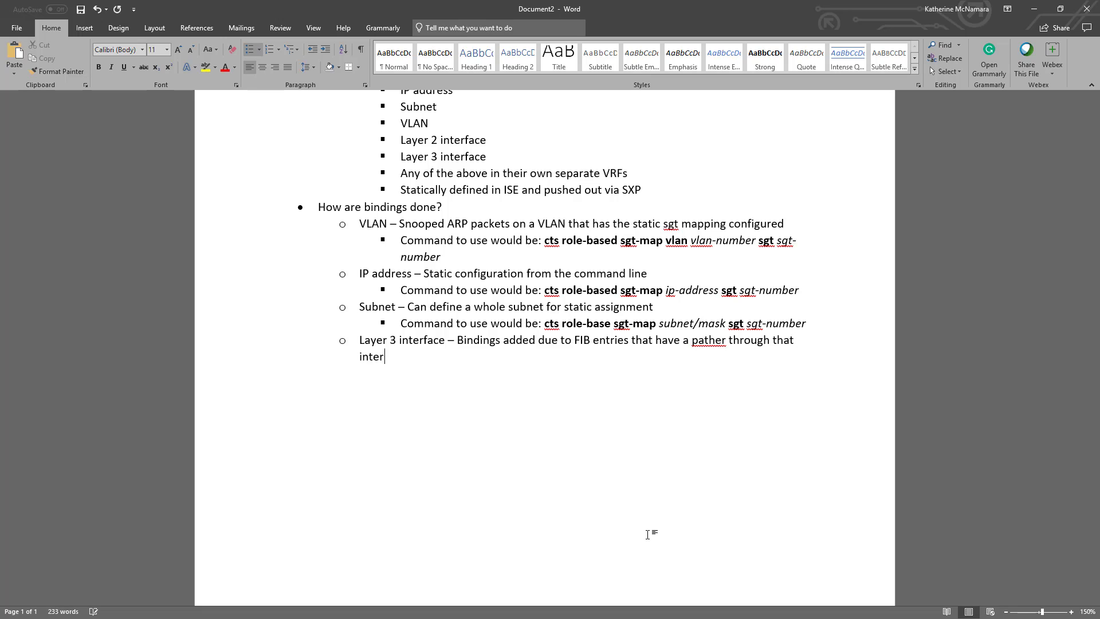
click(727, 340)
key(BackSpace)
key(BackSpace)
- List its commands: interface g1/0/1 and cts role-based sgt-map sgt with an italic sgt-number
key(Return)
key(Tab)
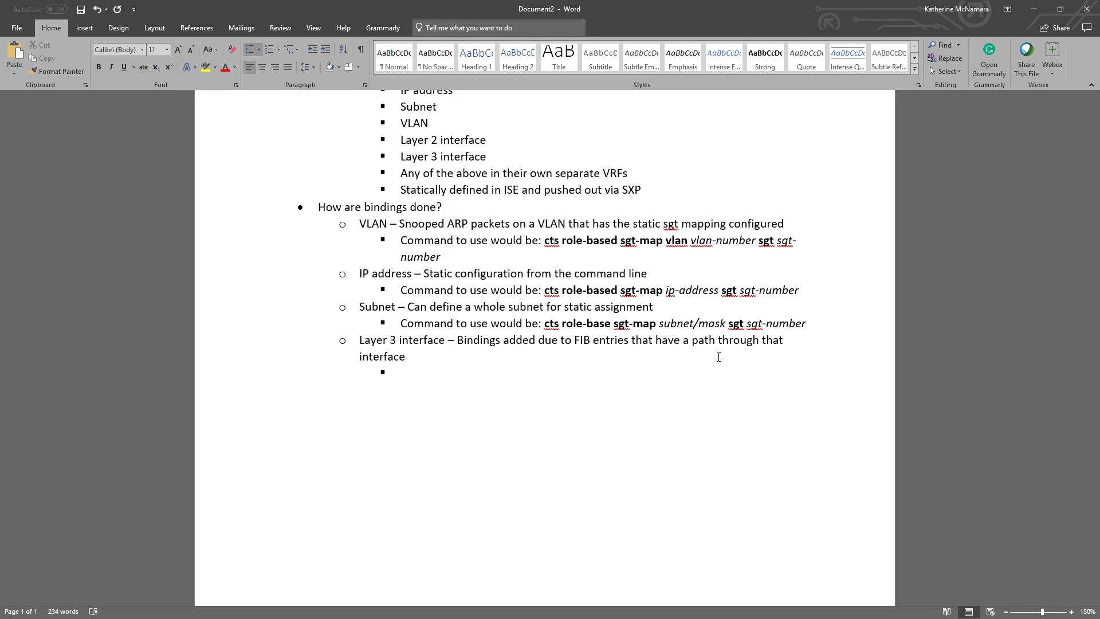
text(mmands to use would be:)
key(ctrl+b)
text(interface )
text(g1/0/1 )
text(cts role-based sgt)
text( map)
key(BackSpace)
key(BackSpace)
key(BackSpace)
key(BackSpace)
key(BackSpace)
text(-map sgt)
key(ctrl+b)
key(ctrl+i)
text(sg)
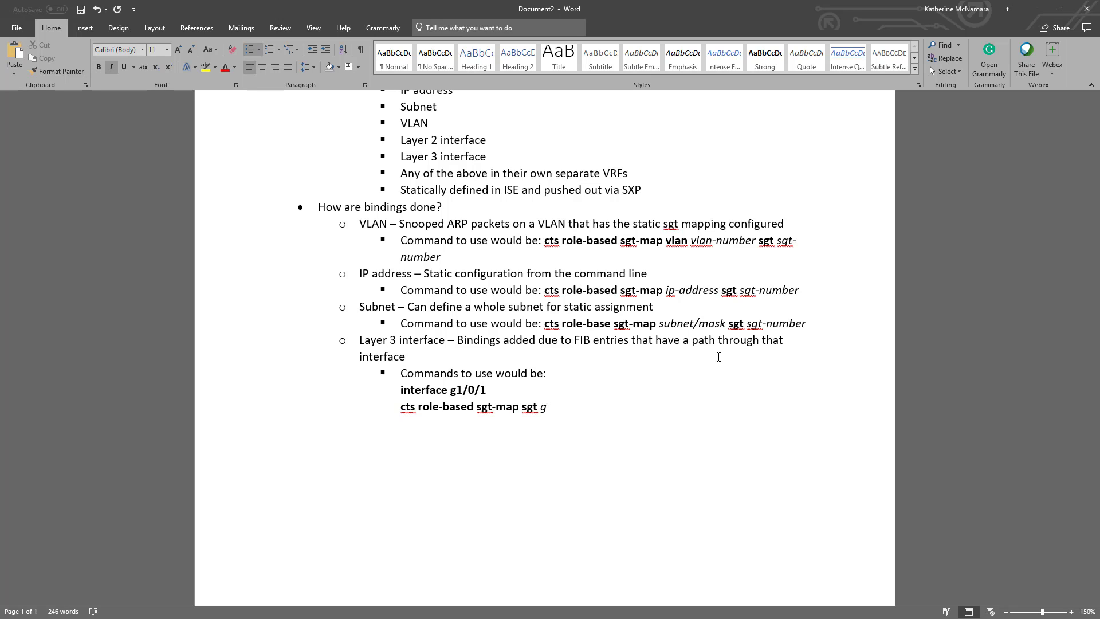
text(t)
key(BackSpace)
key(BackSpace)
key(BackSpace)
key(ctrl+b)
key(ctrl+i)
text(sgt-ui)
text(umber)
key(ctrl+i)
- Add a Layer 2 interface entry with bold commands interface g1/0/1 and sgt manual policy static sgt sgt-number
text(Layer 2 interface )
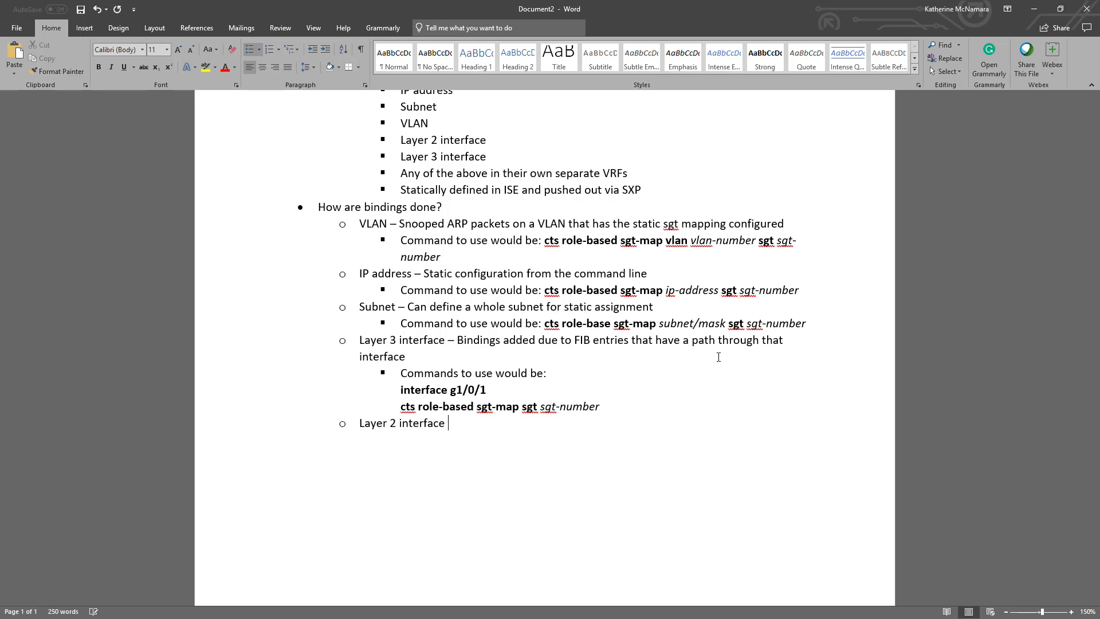
text(- This can be statically conf)
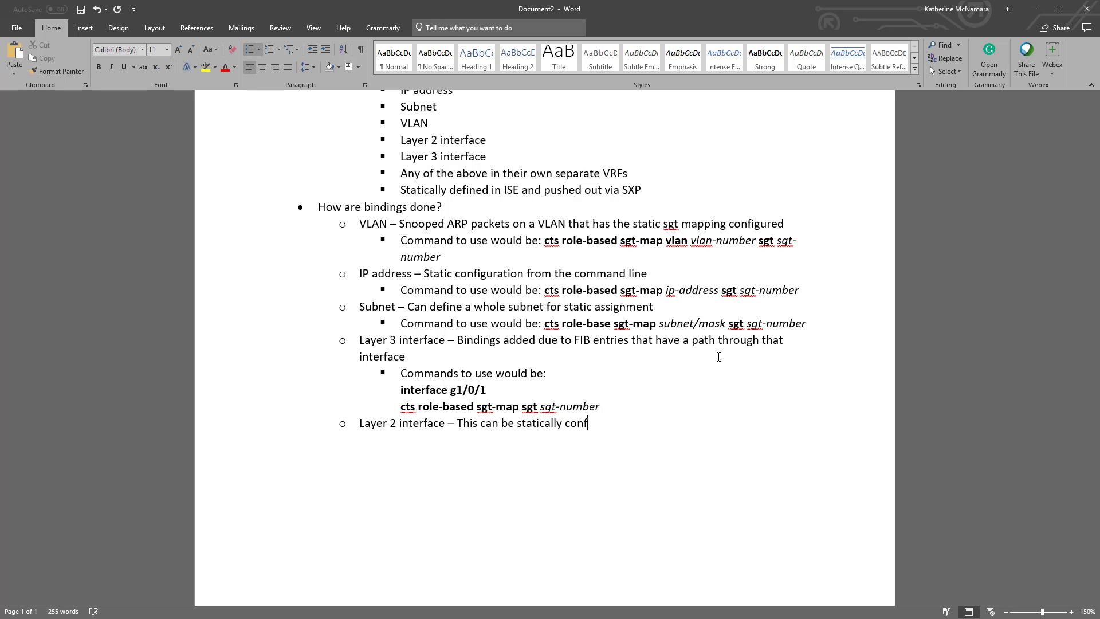
text(igured with the following)
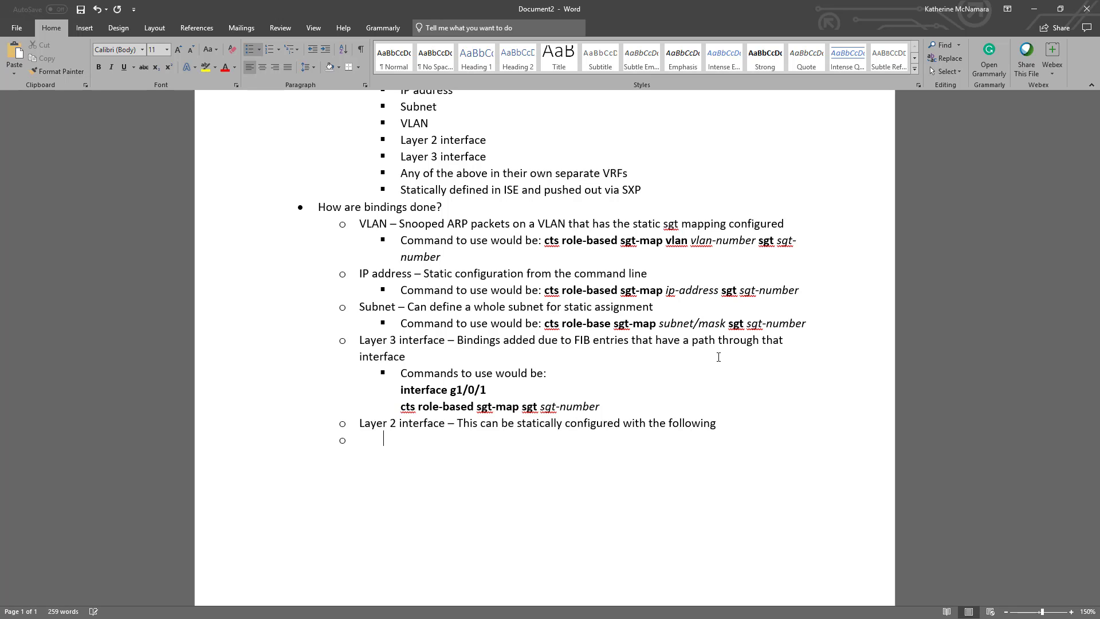
text(Commands)
key(ctrl+b)
text(interace)
key(BackSpace)
key(BackSpace)
text(face g1/)
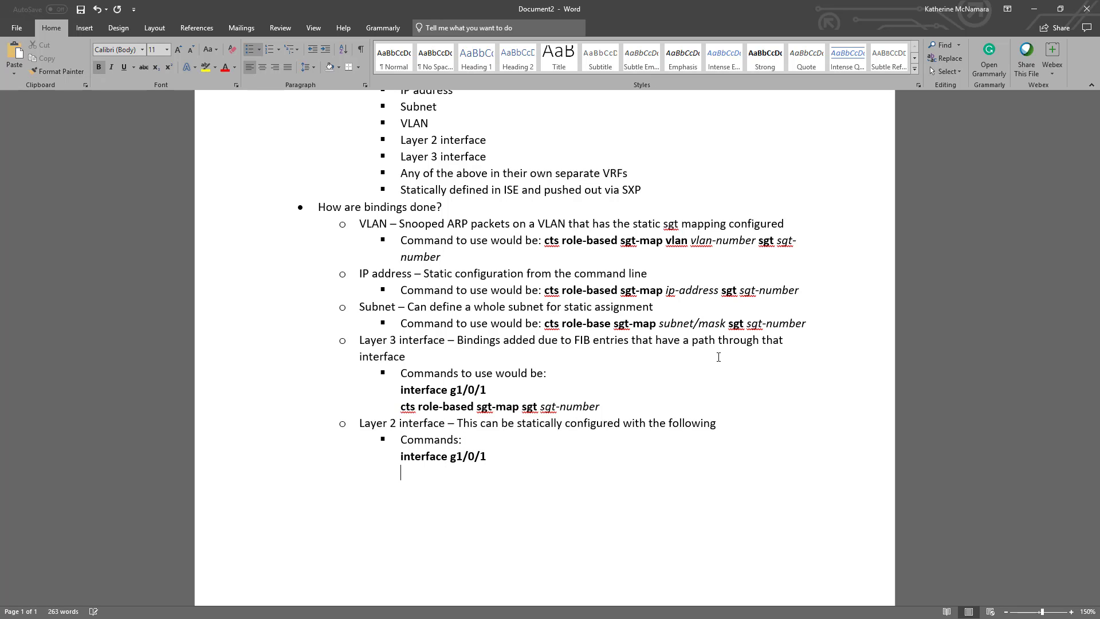
text(0/1)
key(Return)
text(sgt manual )
text(policy static)
text( sgt)
key(ctrl+b)
key(ctrl+i)
text(sgt-number)
key(ctrl+i)
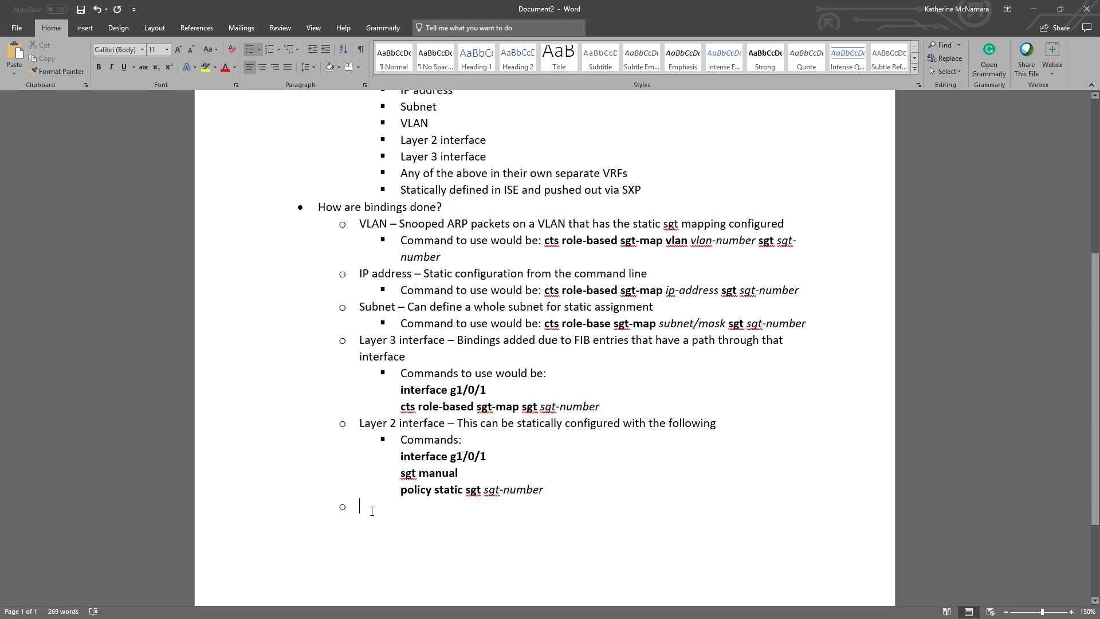
- Add SXP, IP_ARP and LOCAL binding entries, LOCAL being dynamic SGT learned via IP device tracking
text(SXP - Bind)
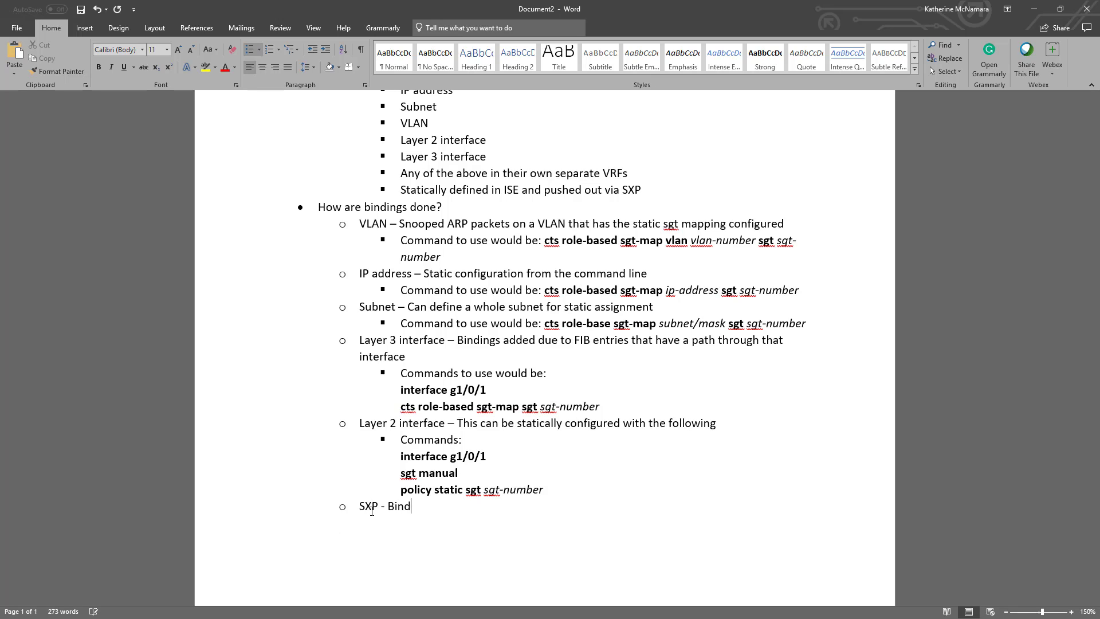
text(ings are learned through SXP peers )
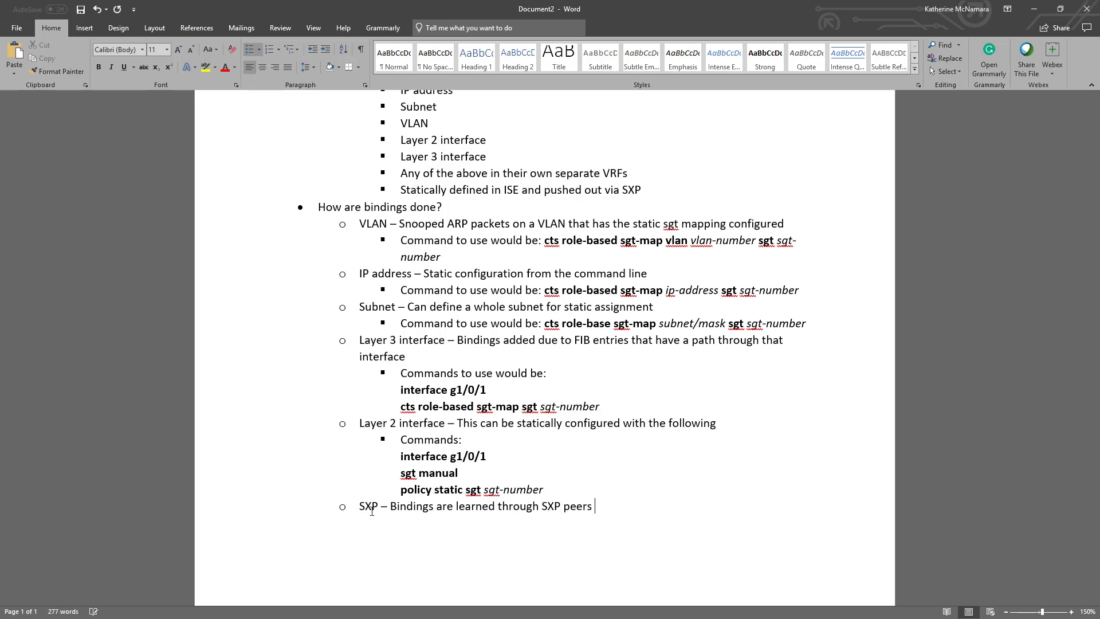
text(IP_ARP - Bindings learned through tagging ARP)
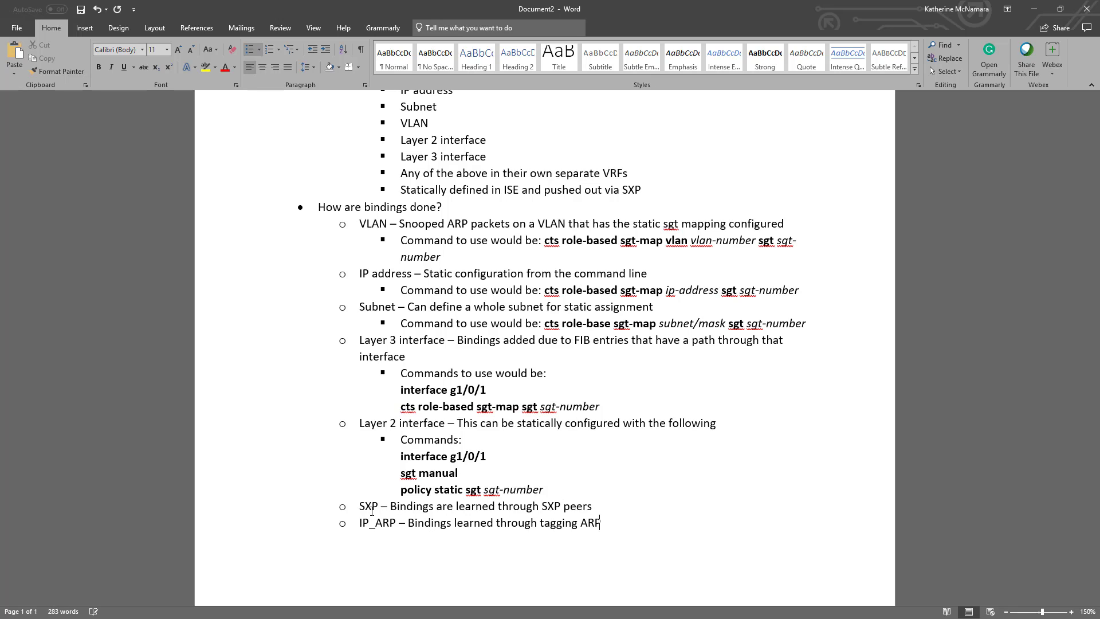
text( packets received via)
text(on a CTS capable link)
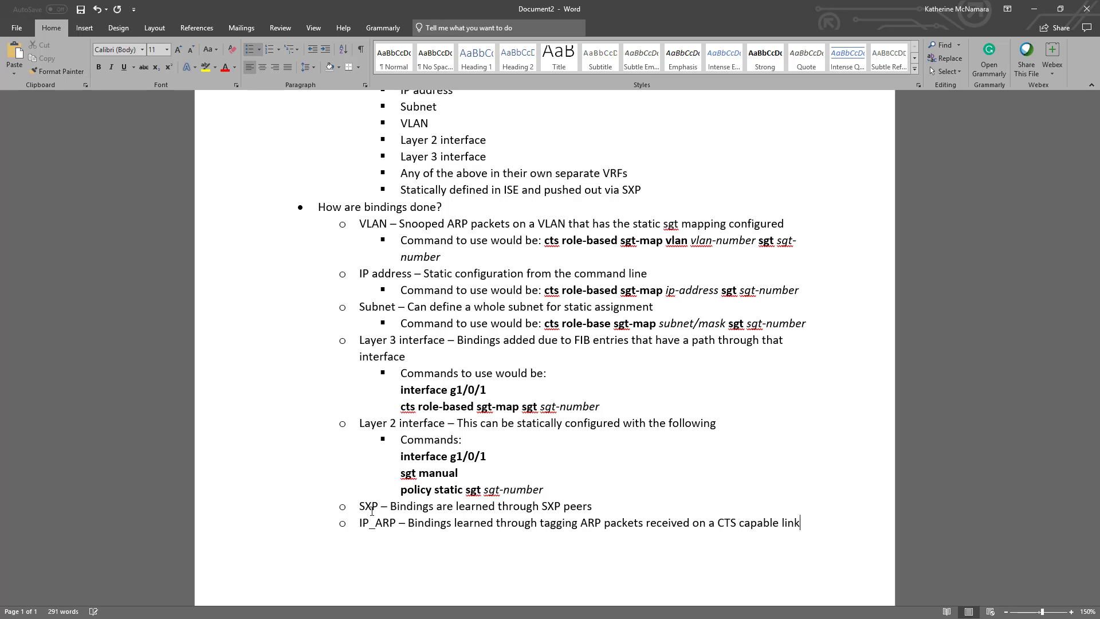
key(Return)
text(LOCAL 0- This)
key(BackSpace)
key(BackSpace)
key(BackSpace)
key(BackSpace)
key(BackSpace)
key(BackSpace)
key(BackSpace)
key(BackSpace)
key(BackSpace)
key(BackSpace)
text(- This is for dynam)
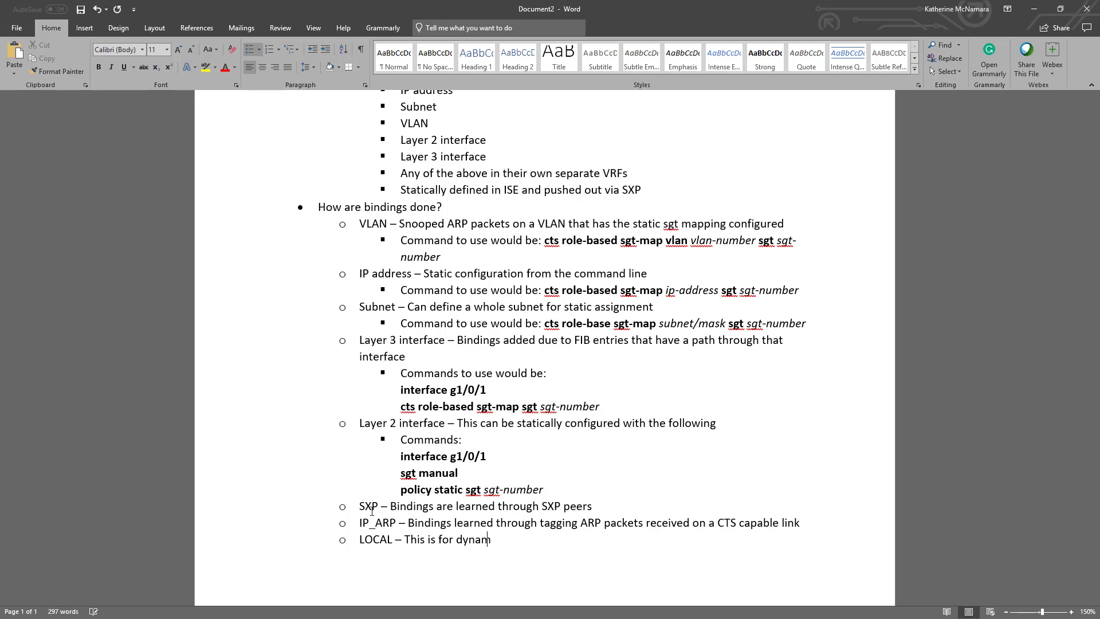
text(ic SGT assignment . Bint)
key(BackSpace)
text(dings of authen)
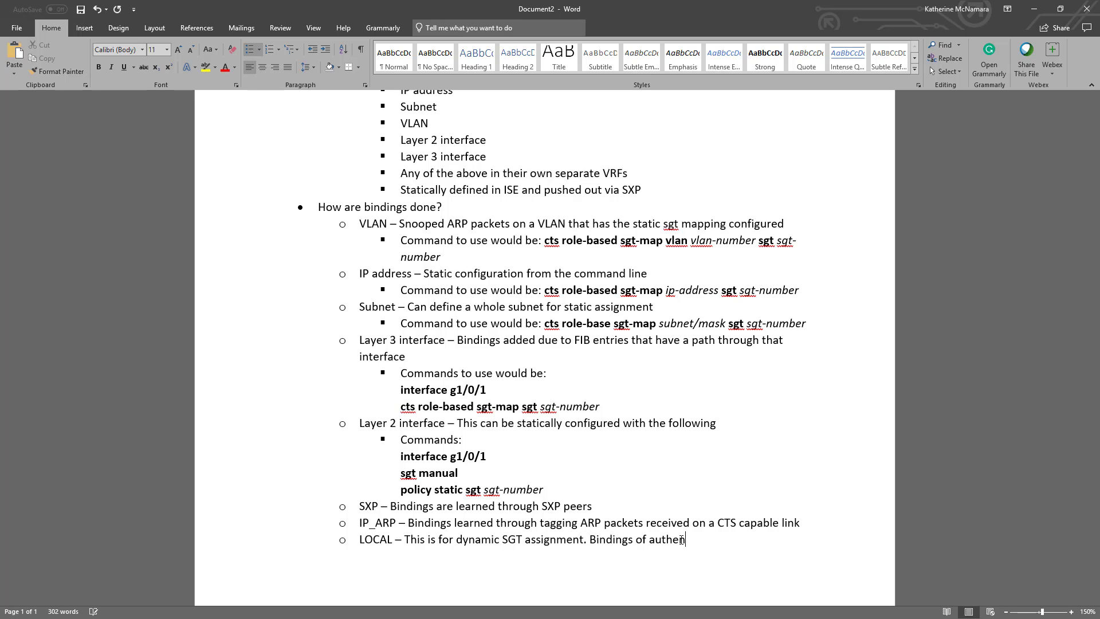
text(ticated hosts are learned via IP device trackin)
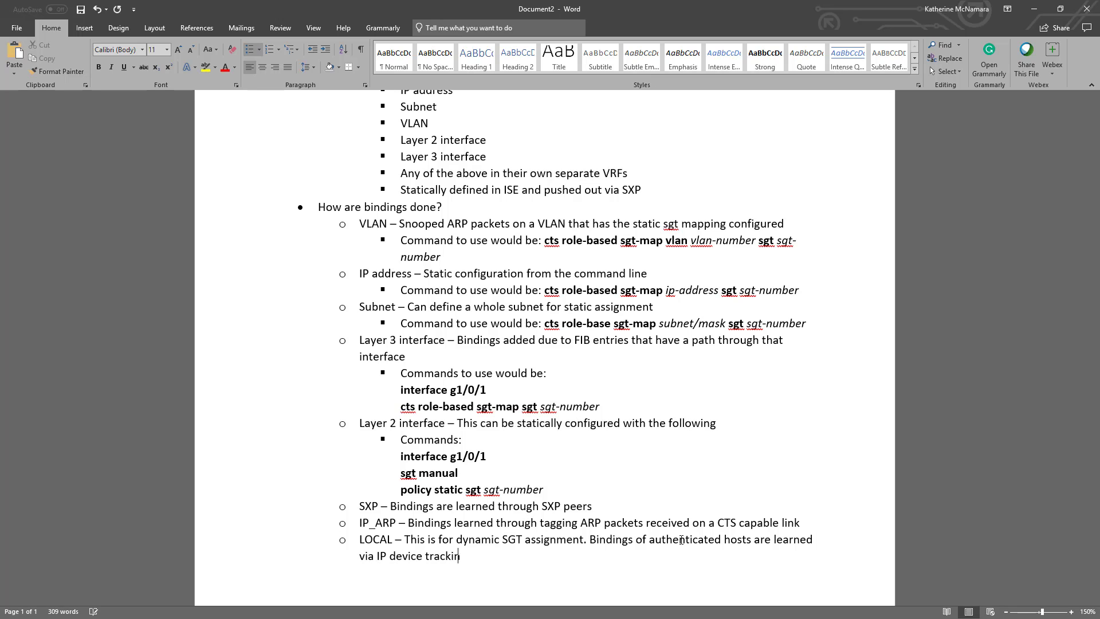
text(g. This type of binding in)
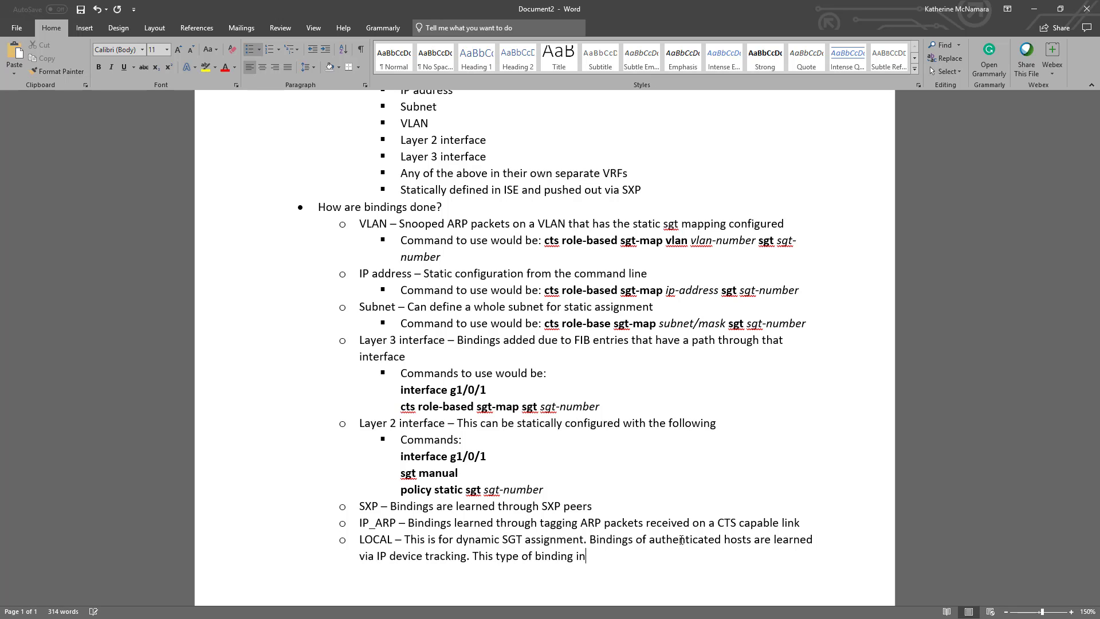
text(cludes hosts that are learned via ARP)
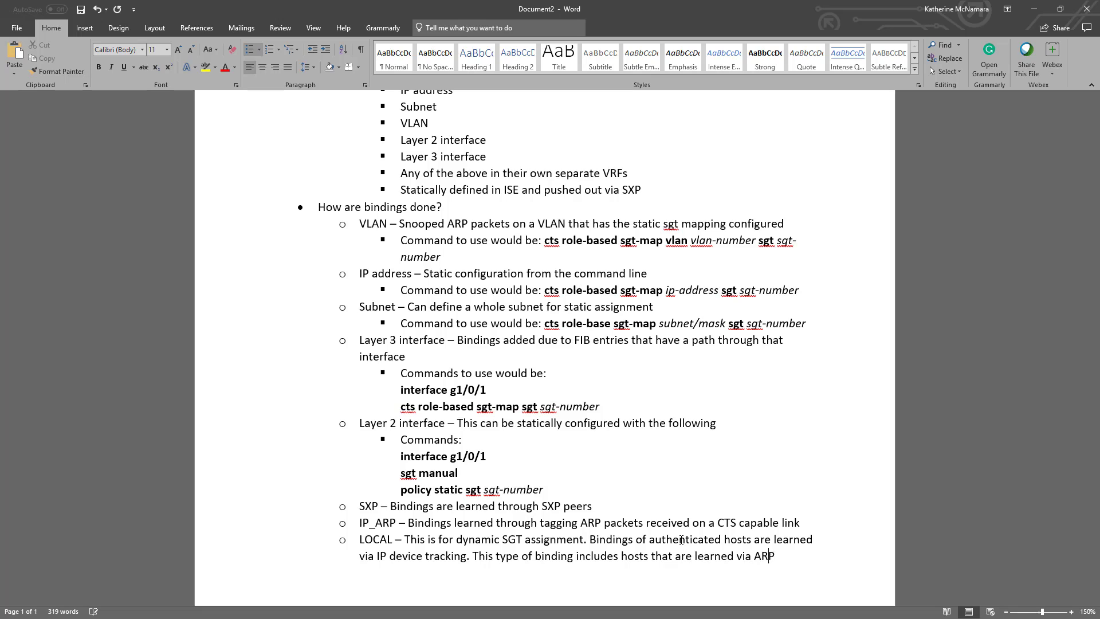
text( snooping on Layer 3 ports )
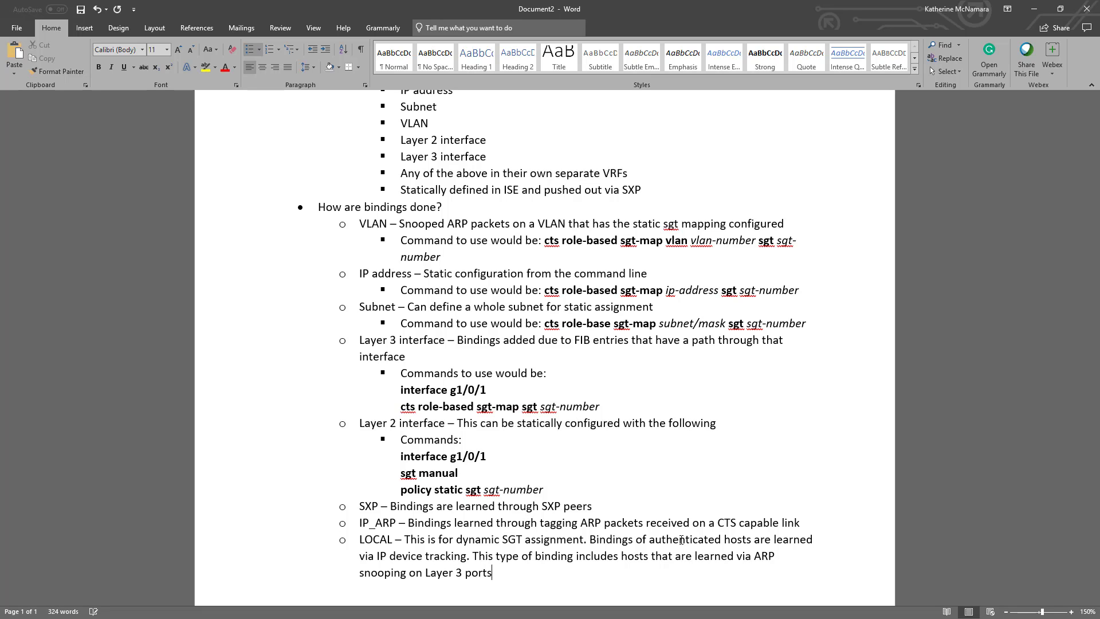
text(So what happens if t)
- Finish the question 'if a device is configured with static + dynamic mappings… What then?' and add a comma after 'So'
key(BackSpace)
text(a device is configured )
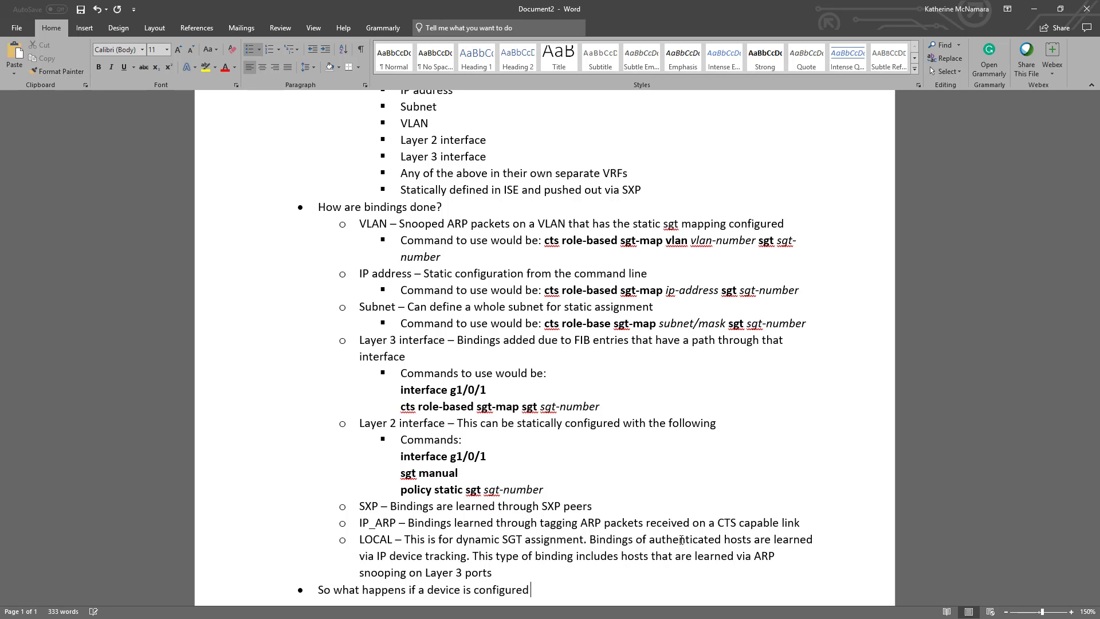
text(with static + dynamic mappings)
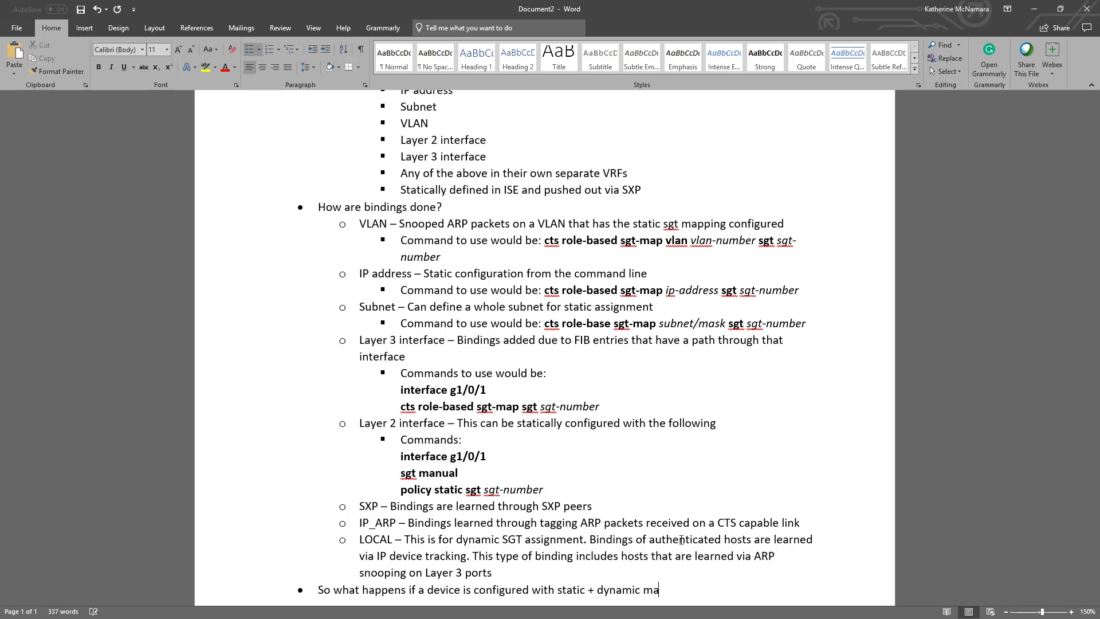
key(BackSpace)
key(BackSpace)
key(BackSpace)
text(ngs?)
key(BackSpace)
key(BackSpace)
key(BackSpace)
key(BackSpace)
text(ngs:and different types of static mappin)
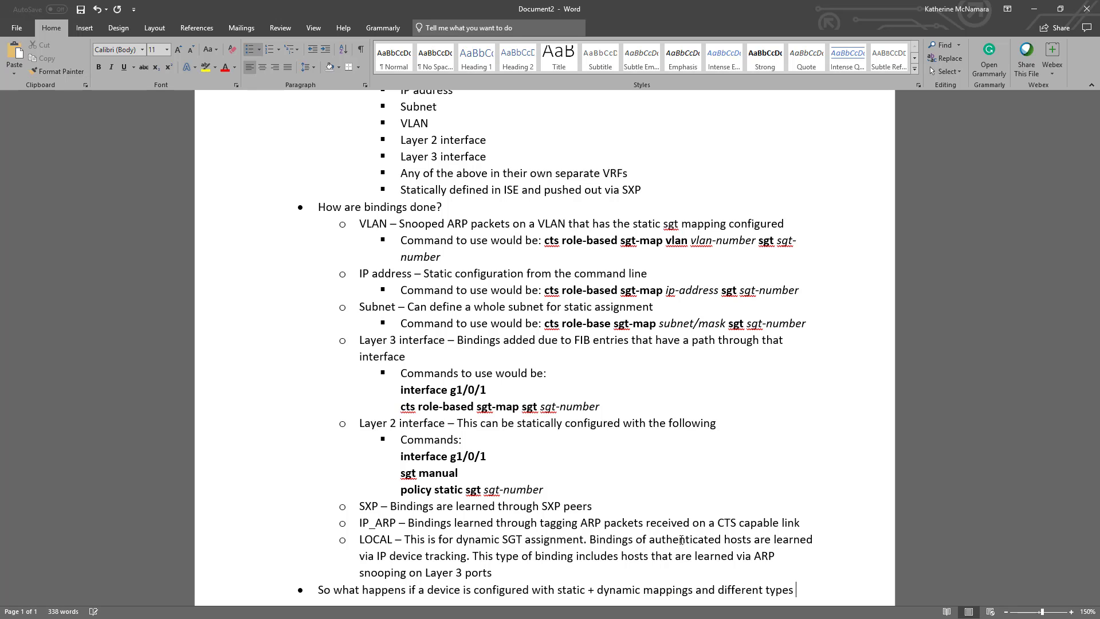
text(gs? )
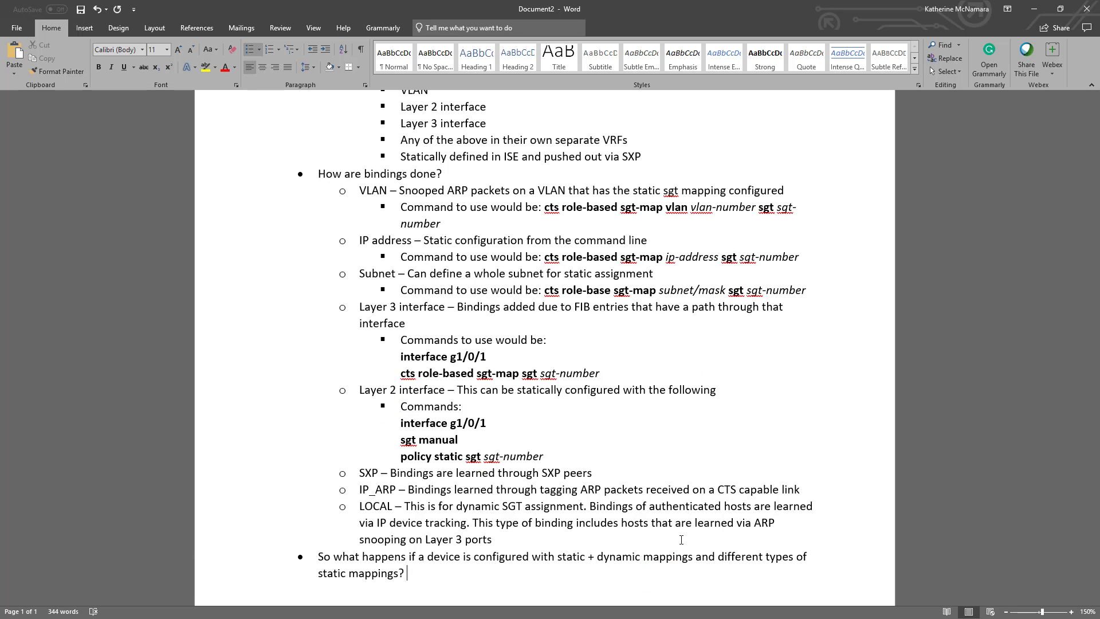
text(What then?)
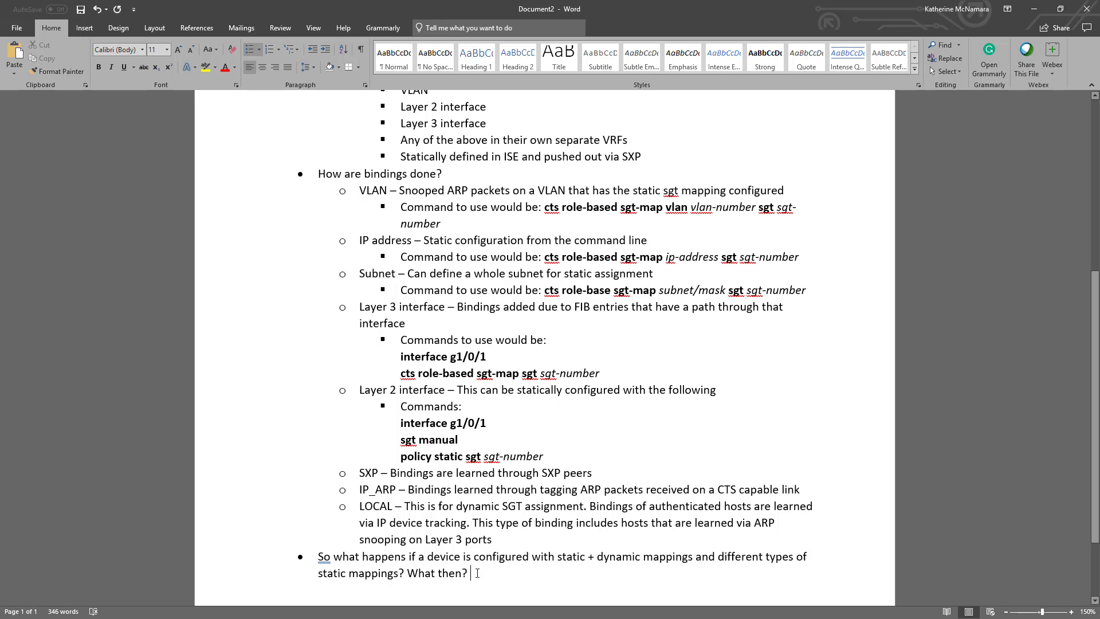
right_click(324, 556)
click(372, 425)
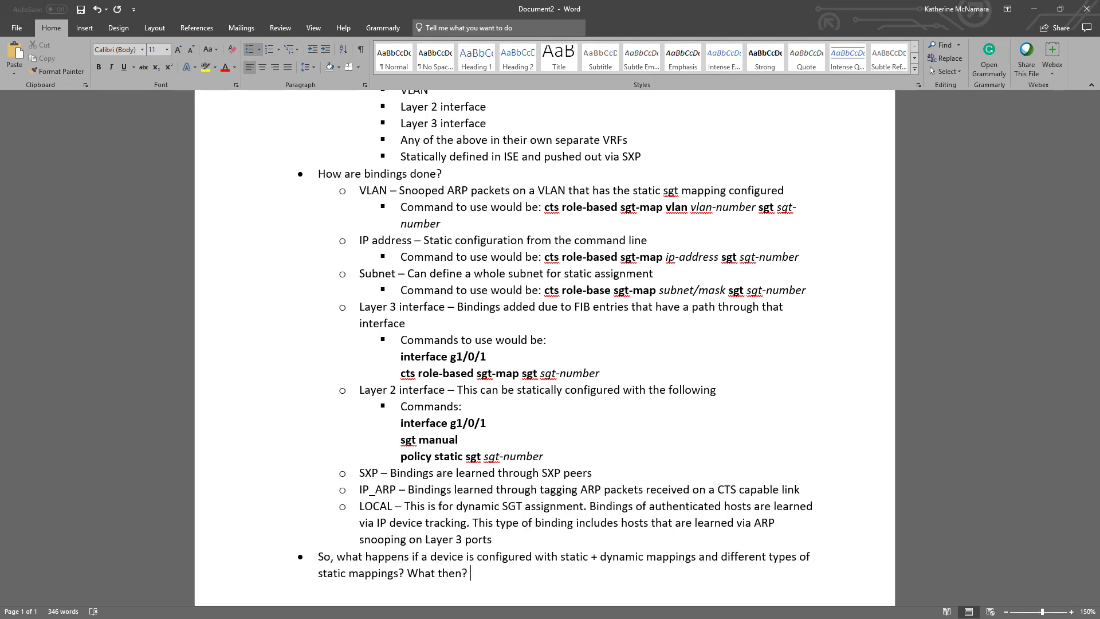
- Add an indented sub-point beginning 'There's a SGT Classification Binding Source Priority:'
key(Return)
key(Tab)
text(There's a )
text(SGT Classficati)
text(on )
text(i)
text(Binding Source)
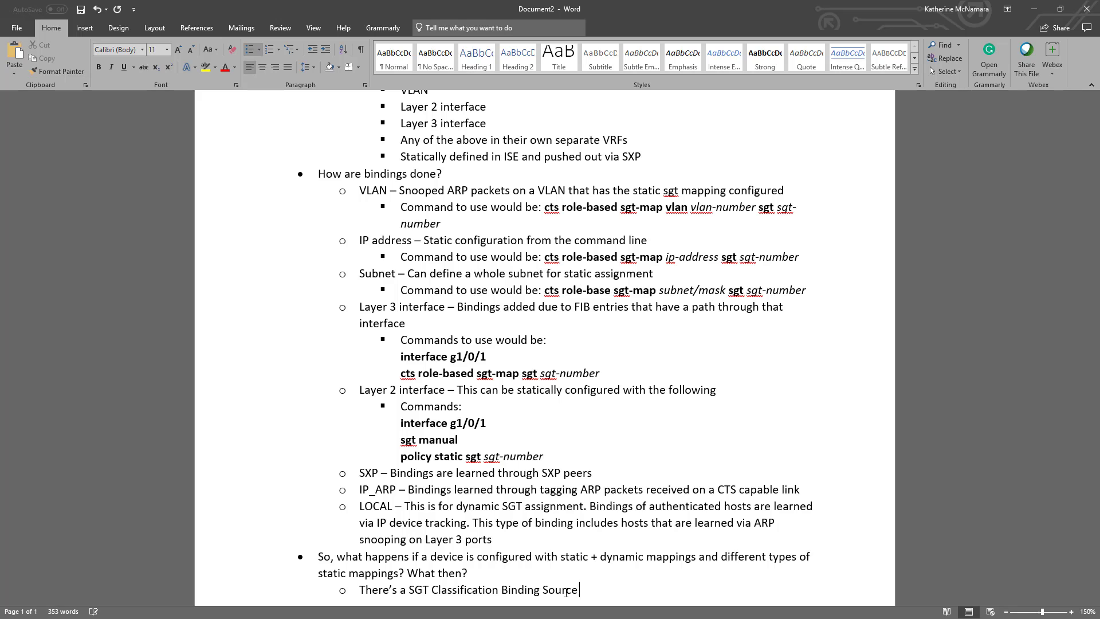
text( Poriority:)
- Start an indented 1. numbered list with item 'Internal – Between locally configured IP address and the device's own SGT'
key(Return)
key(Tab)
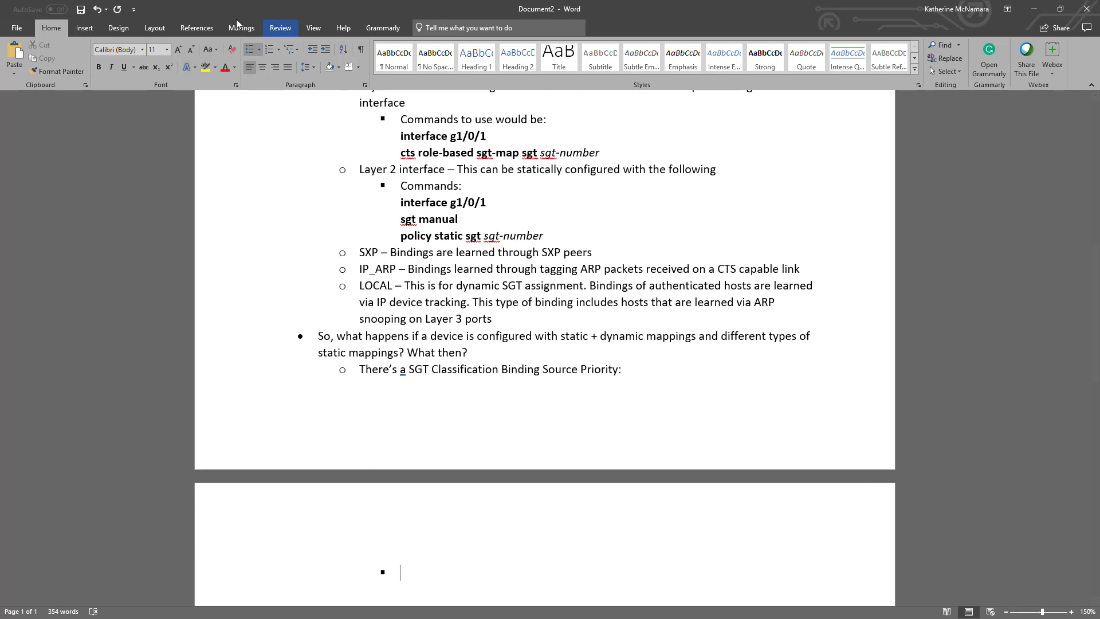
click(281, 54)
click(346, 109)
text(Internal - Between)
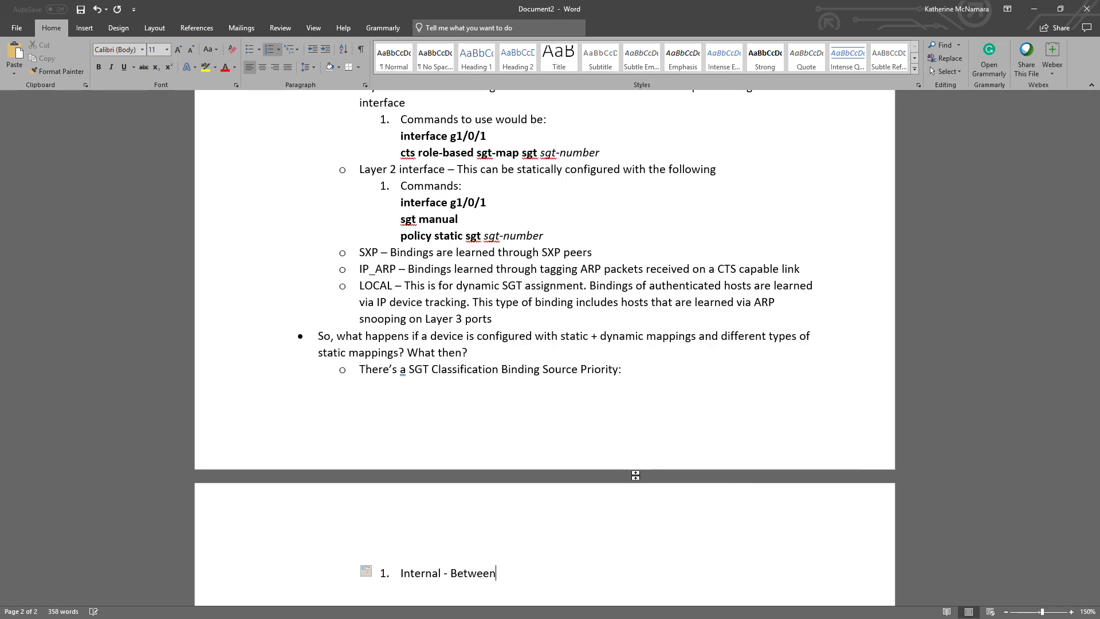
text(locally)
key(BackSpace)
key(BackSpace)
key(BackSpace)
key(BackSpace)
key(BackSpace)
key(BackSpace)
key(BackSpace)
key(BackSpace)
text(locally configured IP addre)
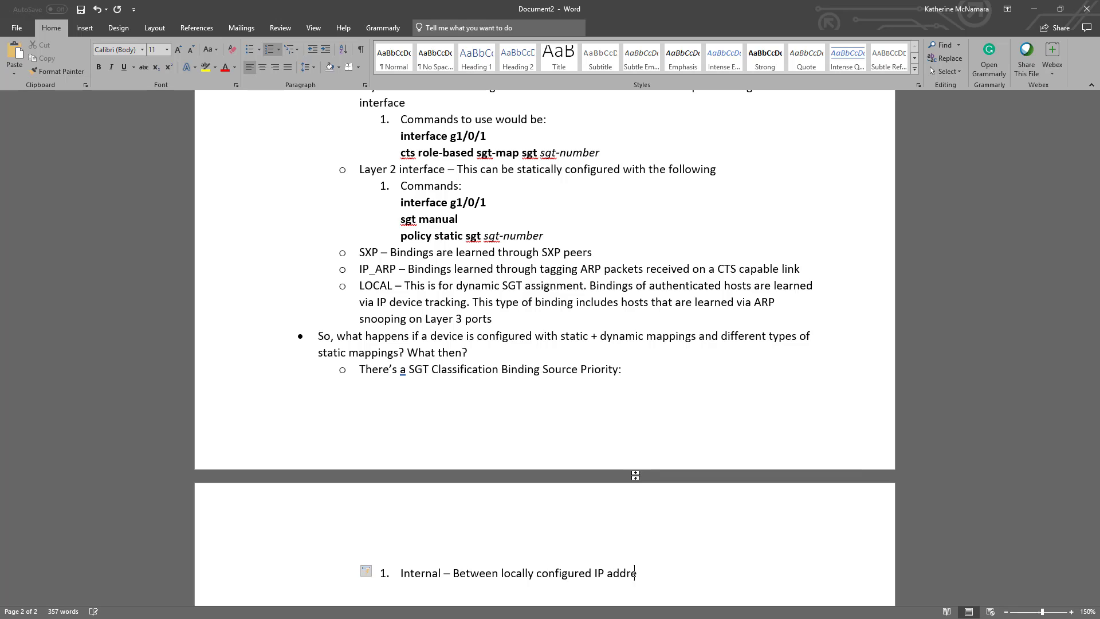
text(ss and the network device)
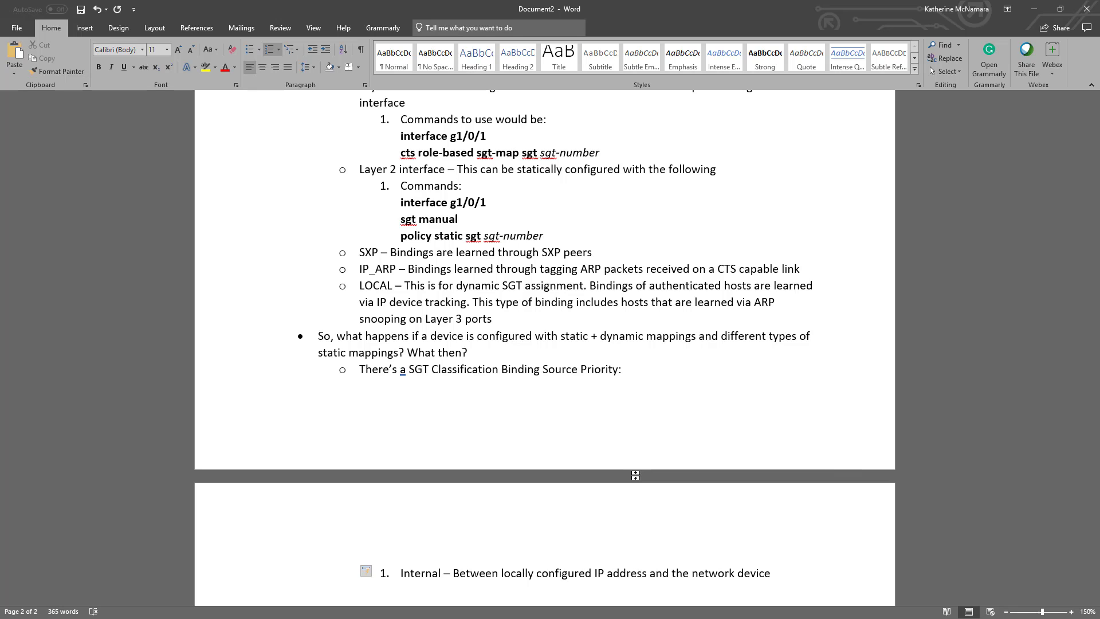
text(’s own SGT)
- Add the Local (EPM, device tracking, ARP snooping), IP_ARP and SXP binding items
key(Return)
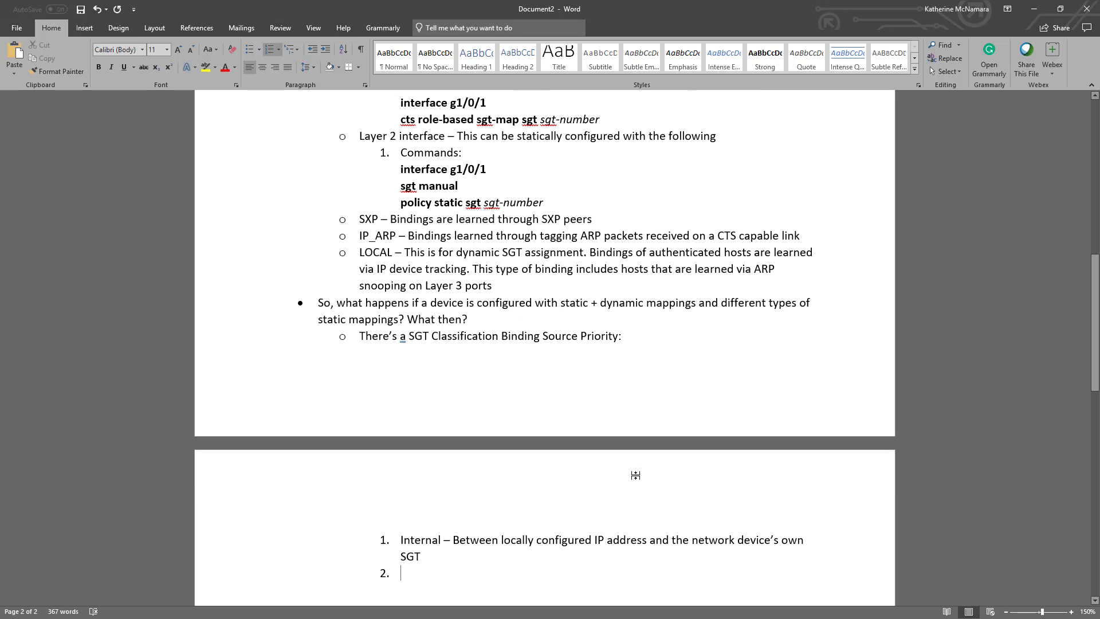
text(Local – Authenticated h)
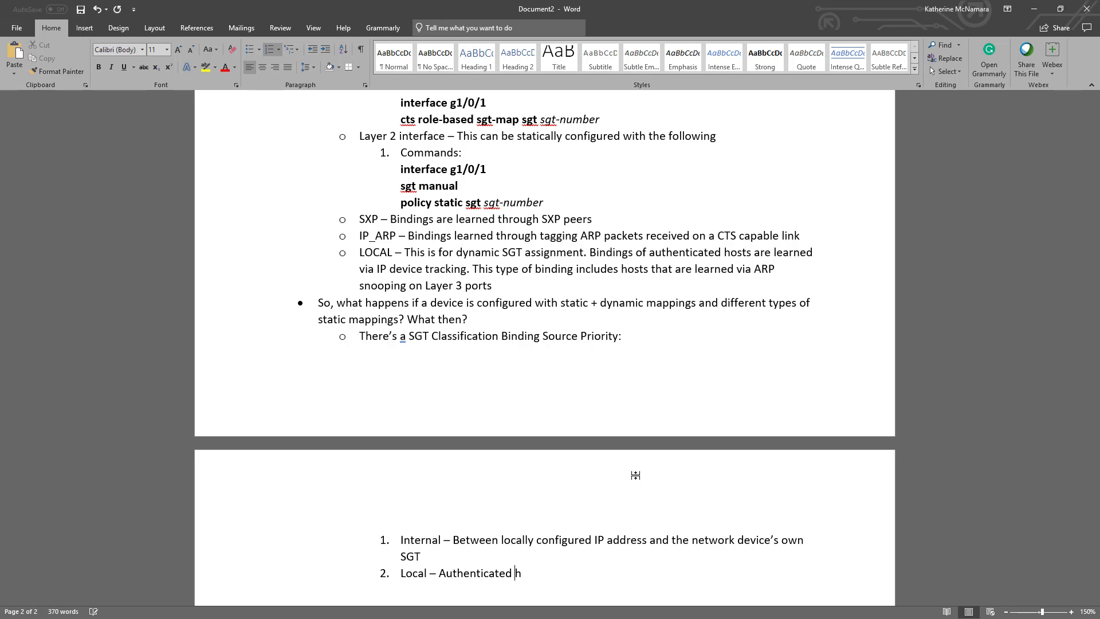
text(osts learned via )
text(EMP)
key(BackSpace)
key(BackSpace)
text(PM and device )
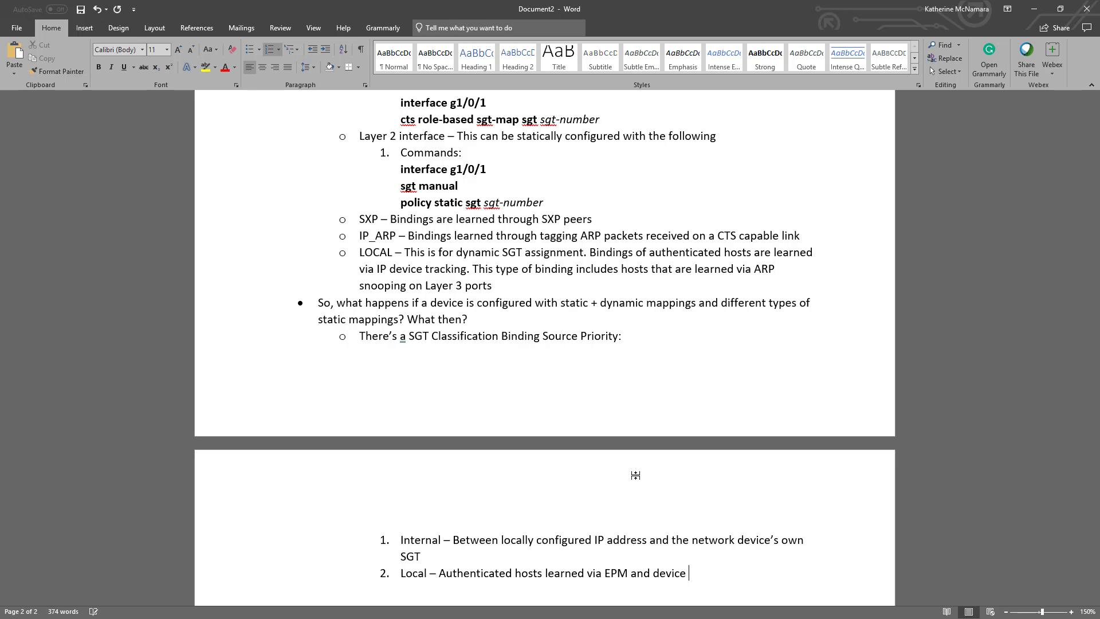
text(tracking. Also includes hos)
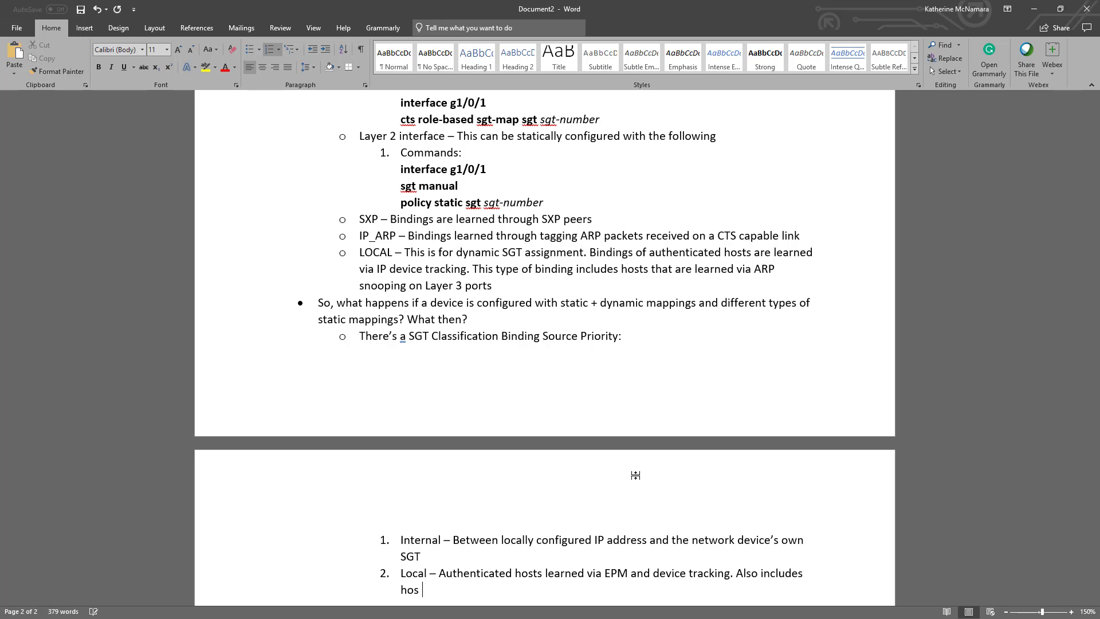
text(ts learned via ARP snoopin)
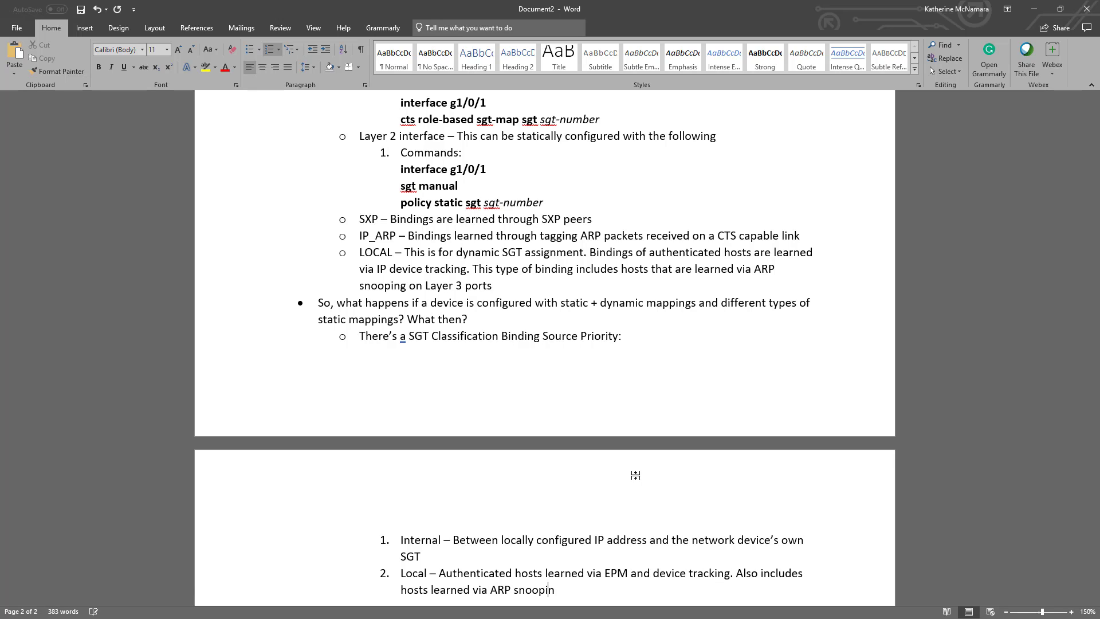
text(g on layer 2)
key(Return)
text(IP_ARP - Bindings learned when tag)
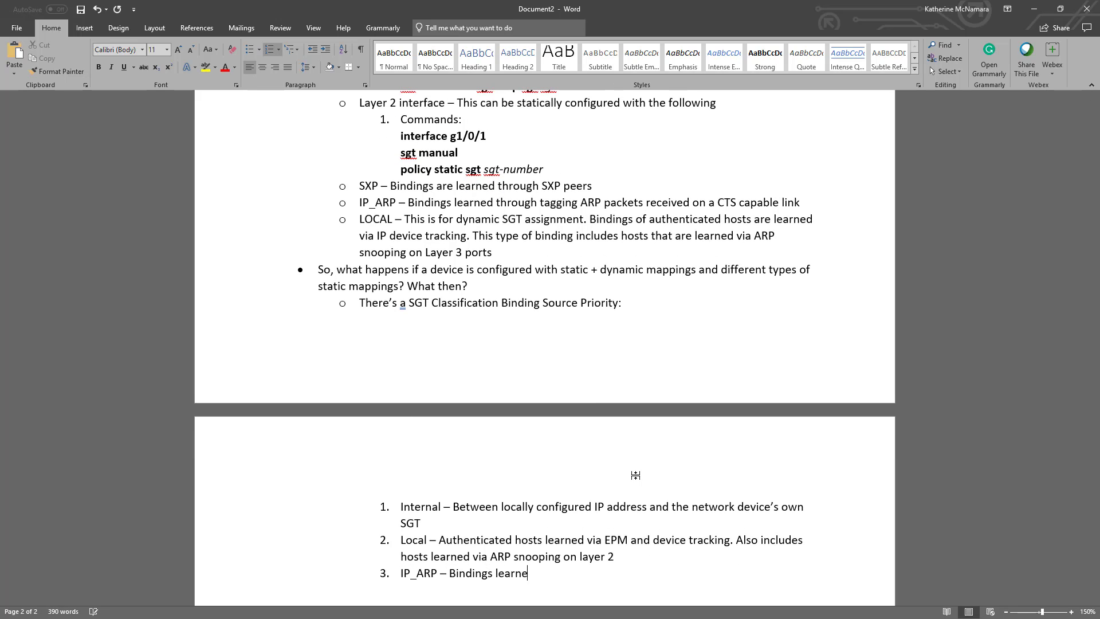
text(ging ARP packets are received)
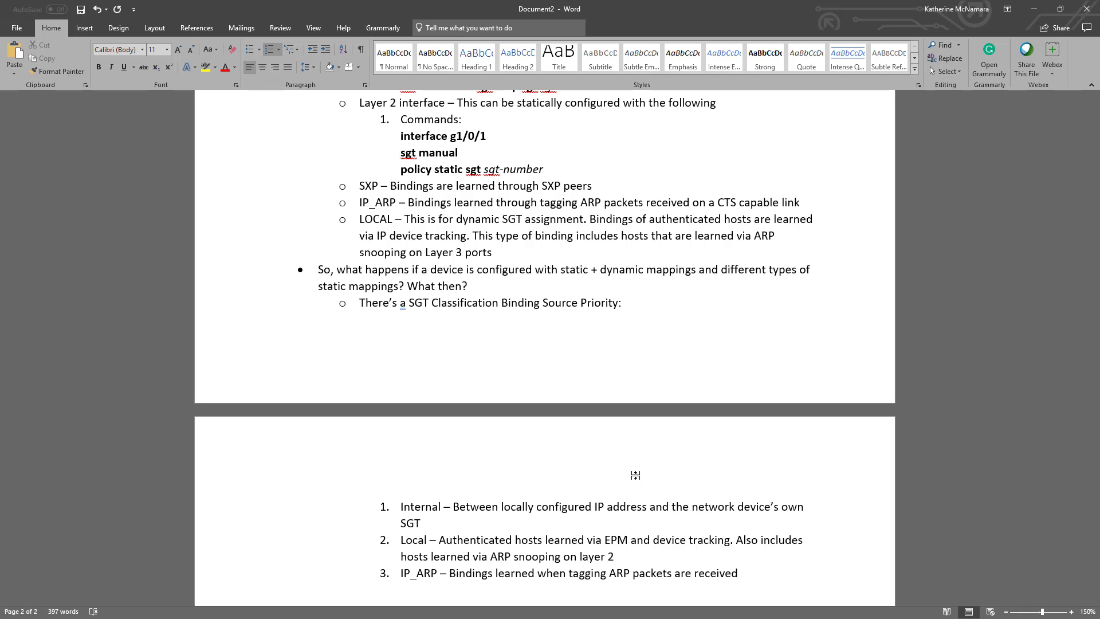
text(SXP - Bindings from an SXP)
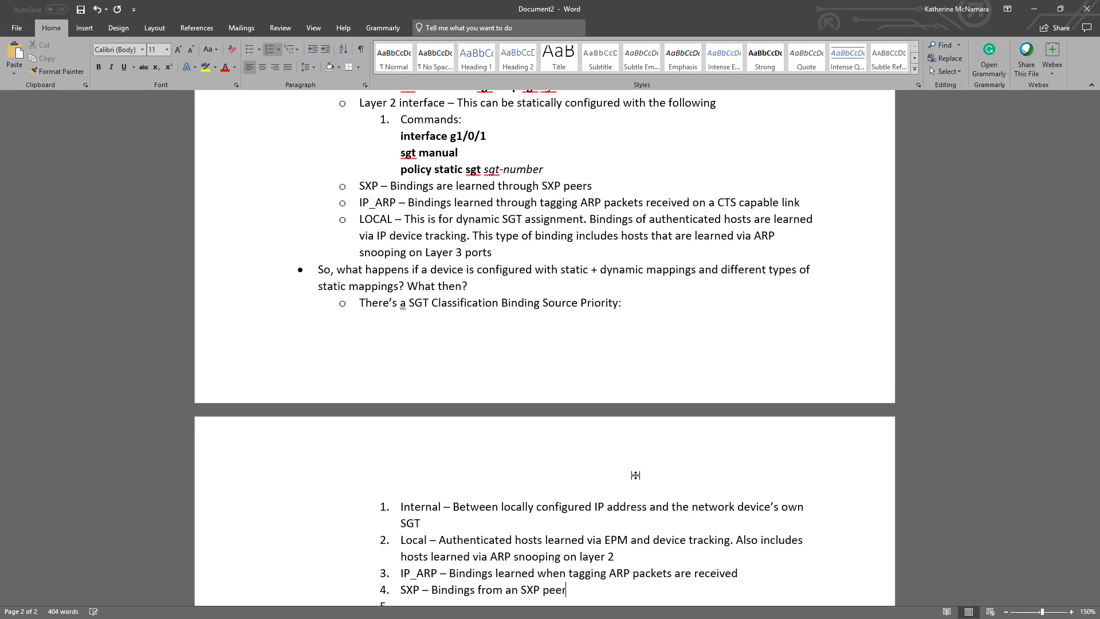
text( peer)
- Add items for Layer 3 interface, Static IP bindings from the CLI, and VLAN bindings from snooped ARP
key(Return)
text(Layer 3 interface - Bindings )
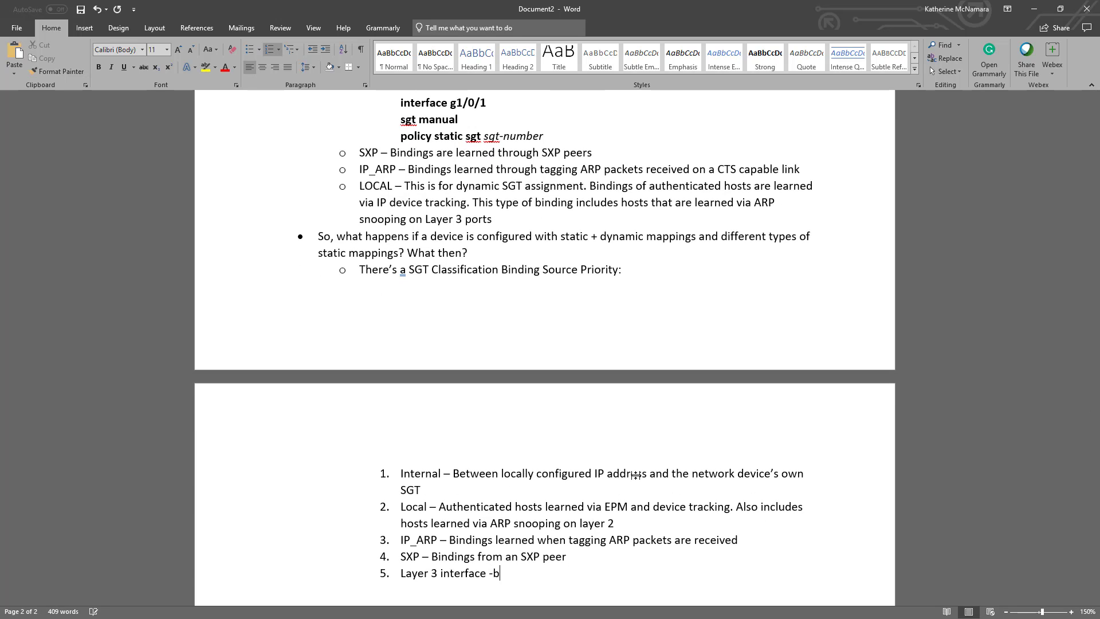
text(added from the FIB through)
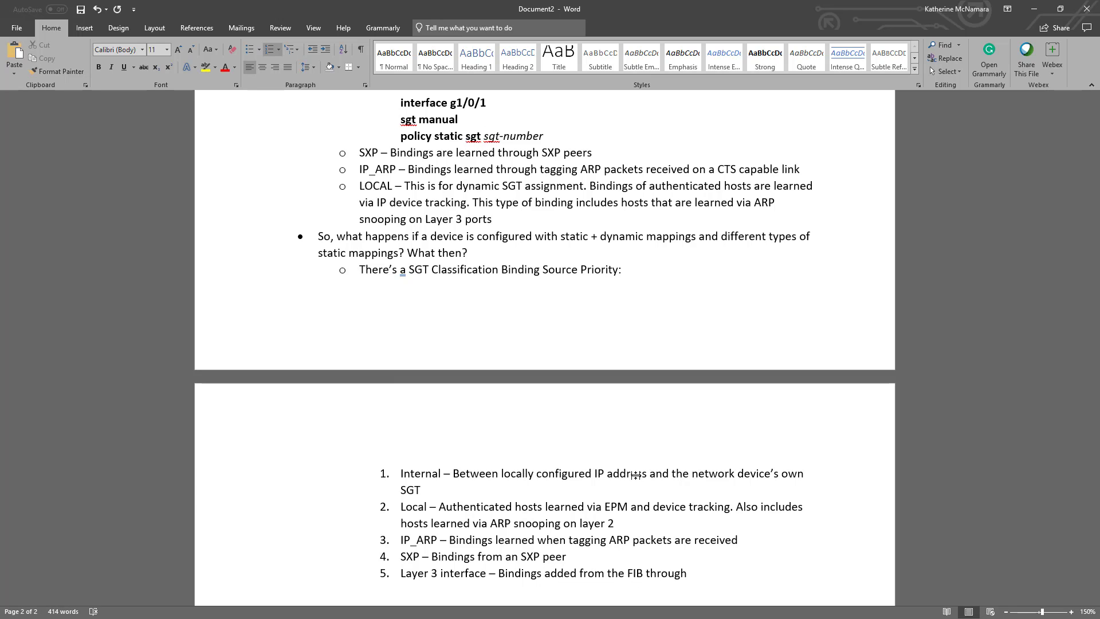
key(ctrl+BackSpace)
key(ctrl+BackSpace)
text(tatic IP address or subnet bindings configured )
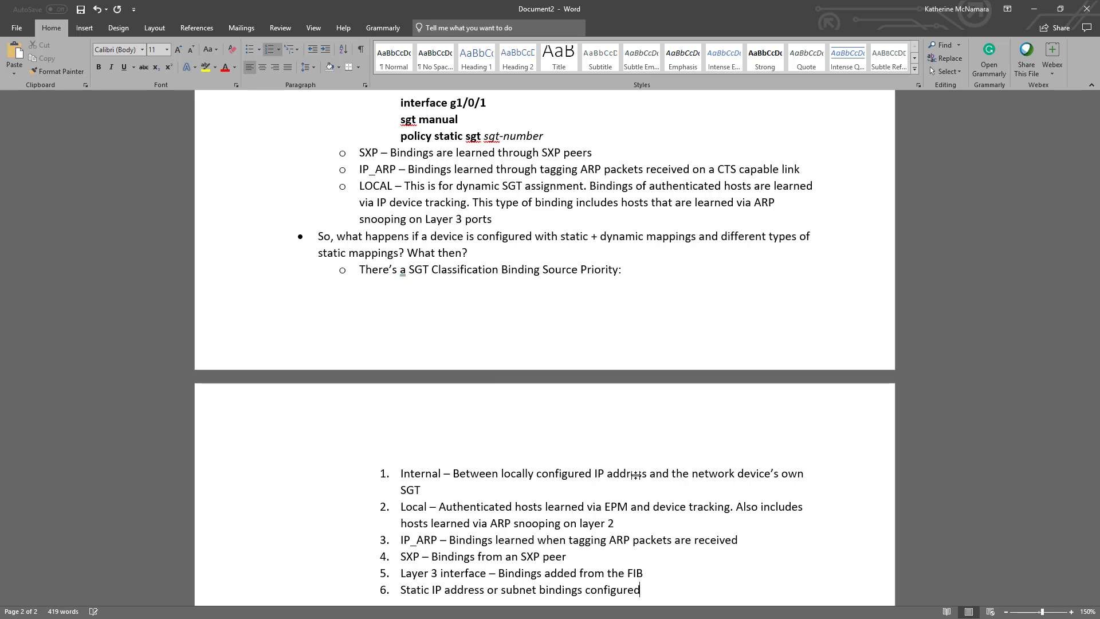
text(in the CLI)
key(Return)
text(VLAN biding)
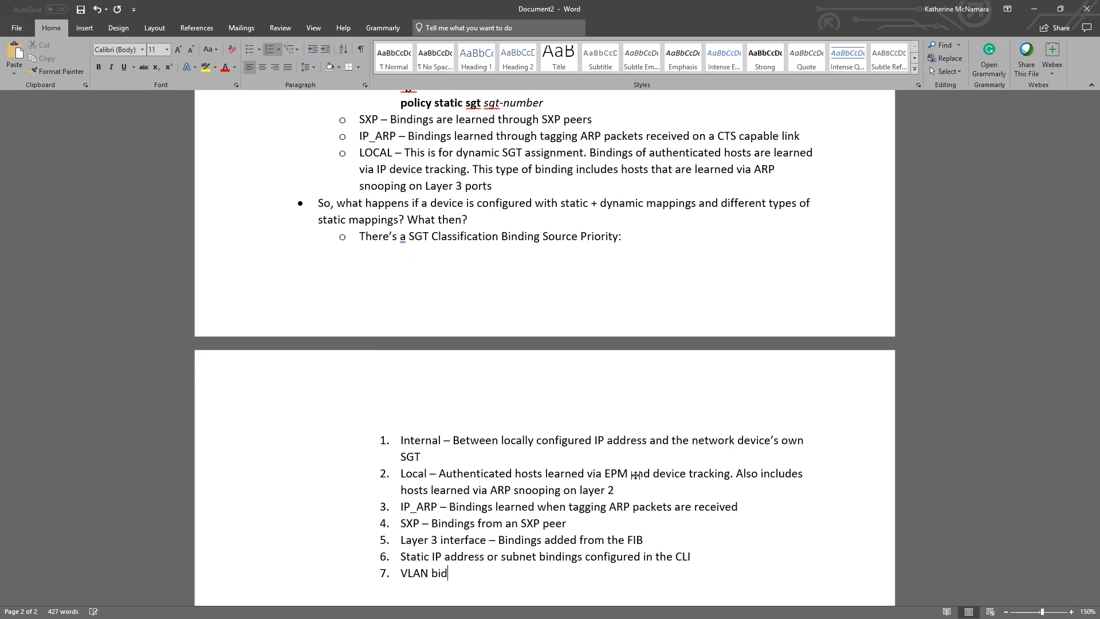
key(BackSpace)
key(BackSpace)
key(BackSpace)
key(BackSpace)
text(ndings learned form)
key(BackSpace)
key(BackSpace)
key(BackSpace)
text(rom snoop)
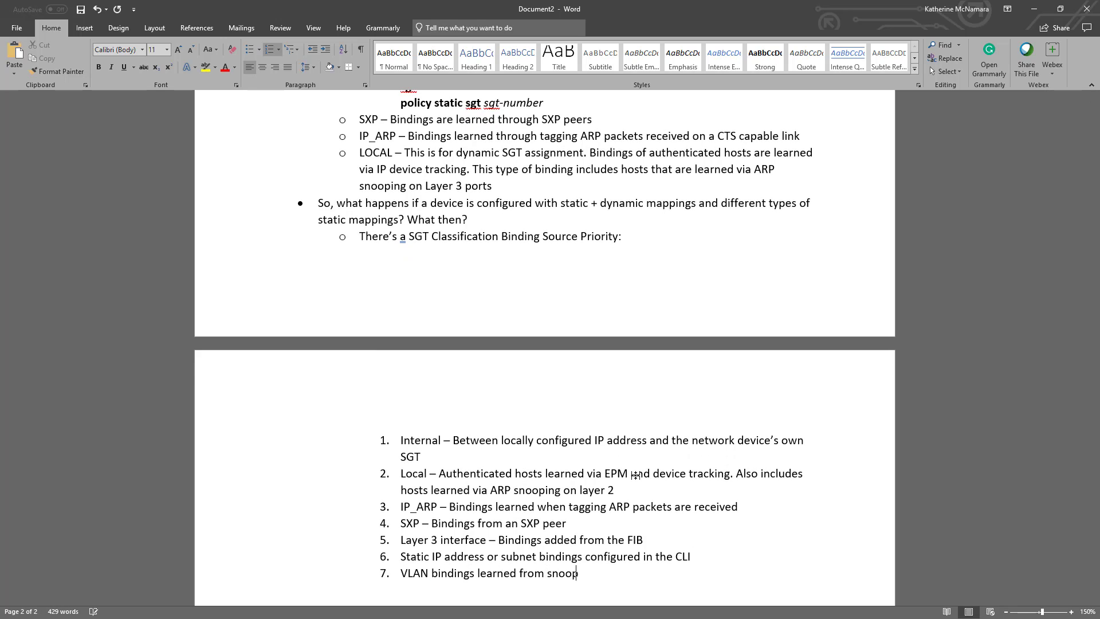
text(ed ARP packets when an)
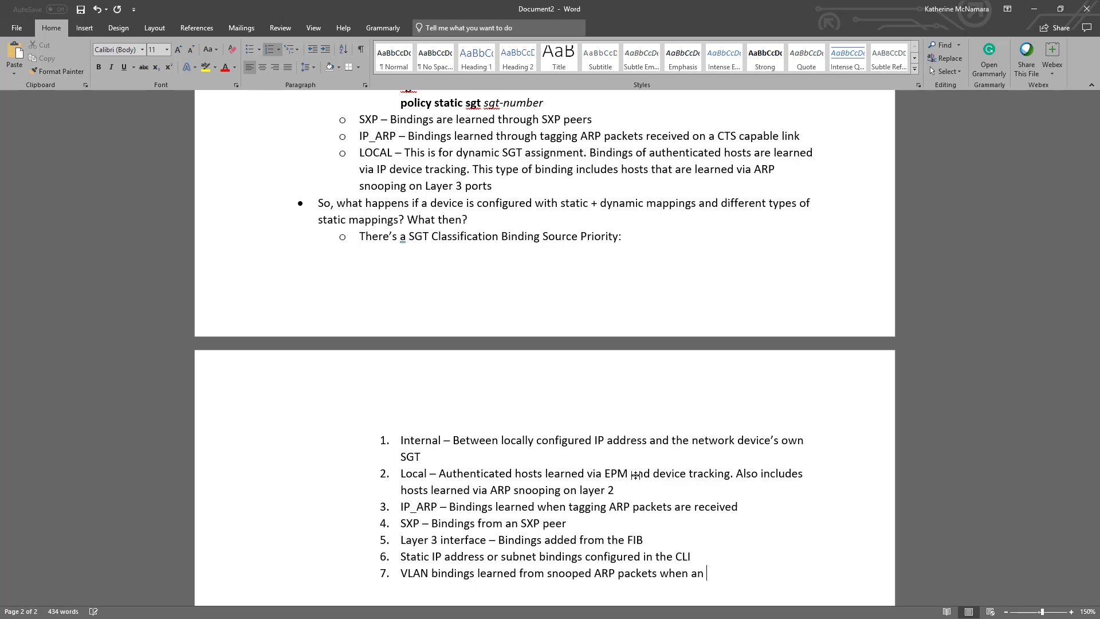
key(BackSpace)
key(BackSpace)
text( VLAN sgt mapping has b)
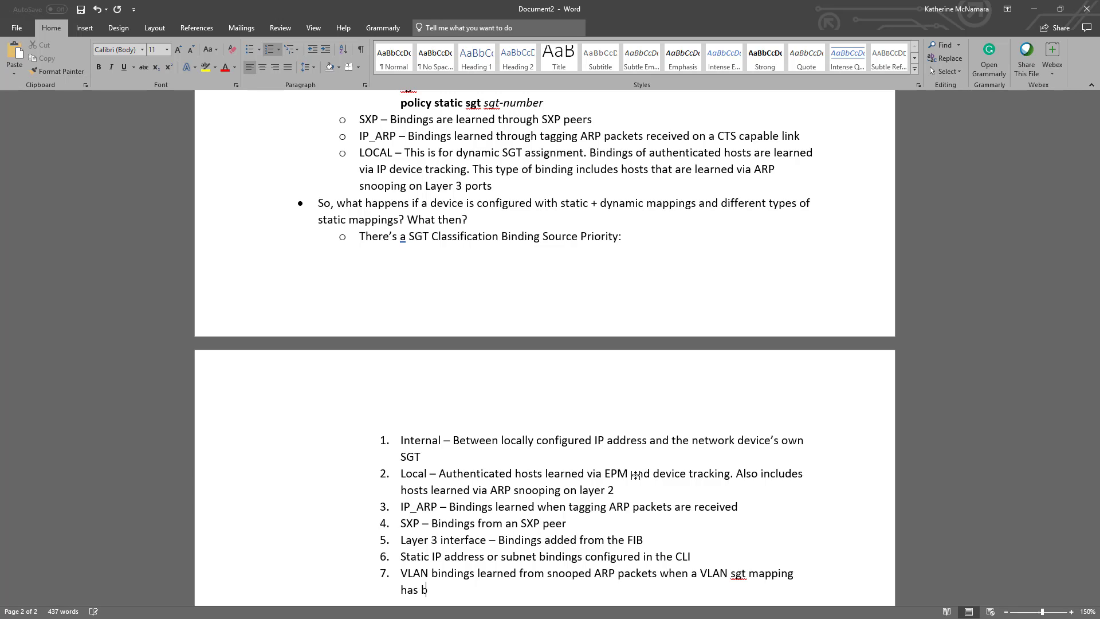
text(een configured)
- Start a new line below item 7 and bring up the SGT Matrix whiteboard
key(Return)
key(Return)
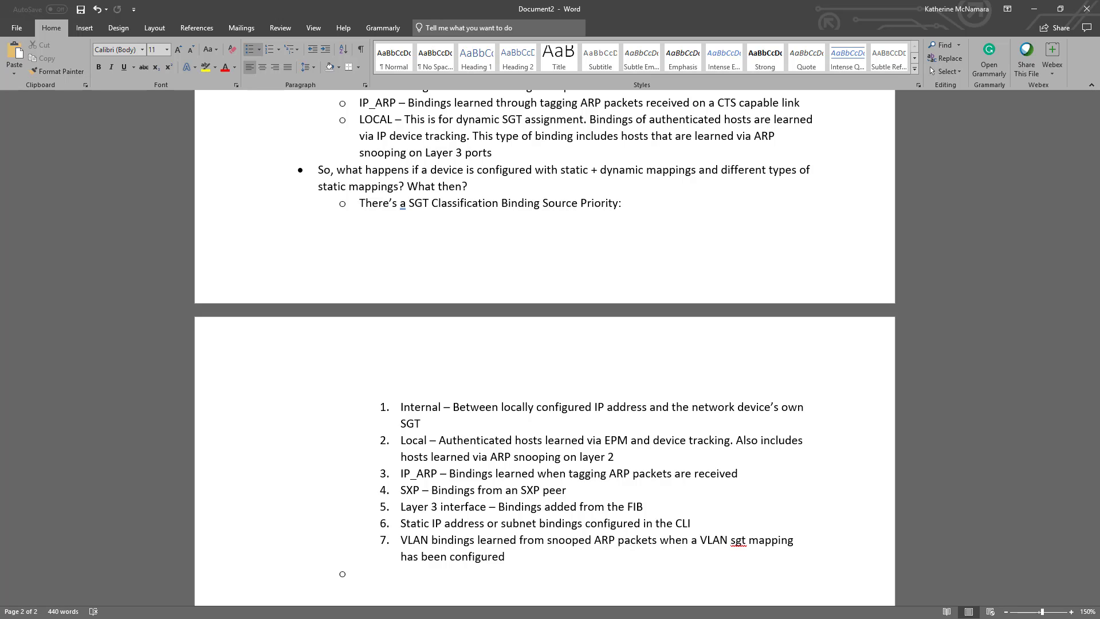
scroll(544, 344, down, 1)
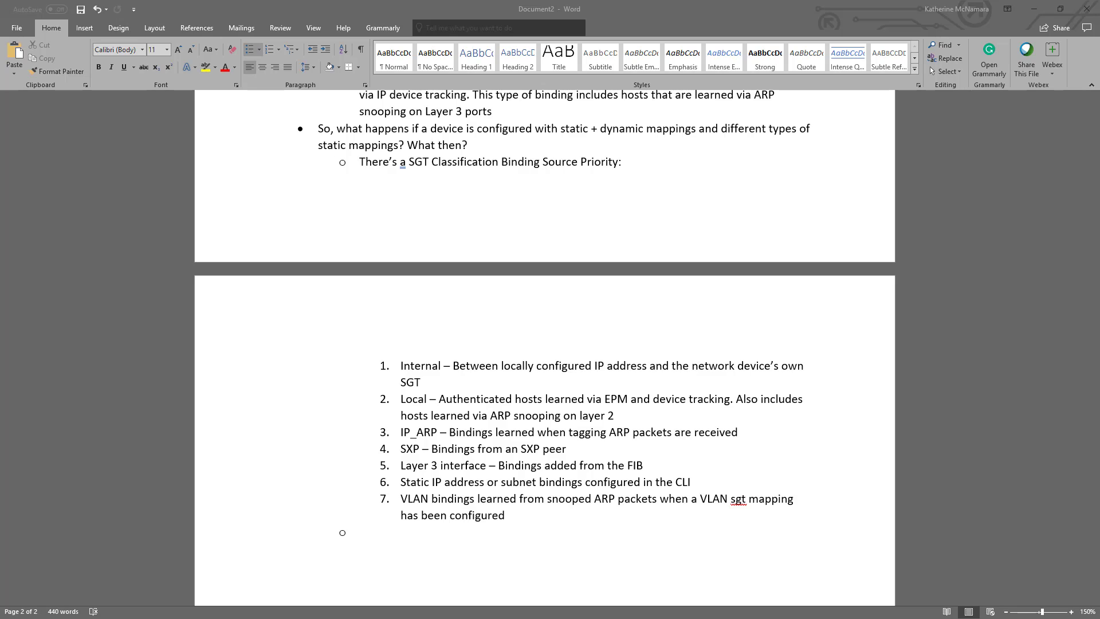
key(alt+Tab)
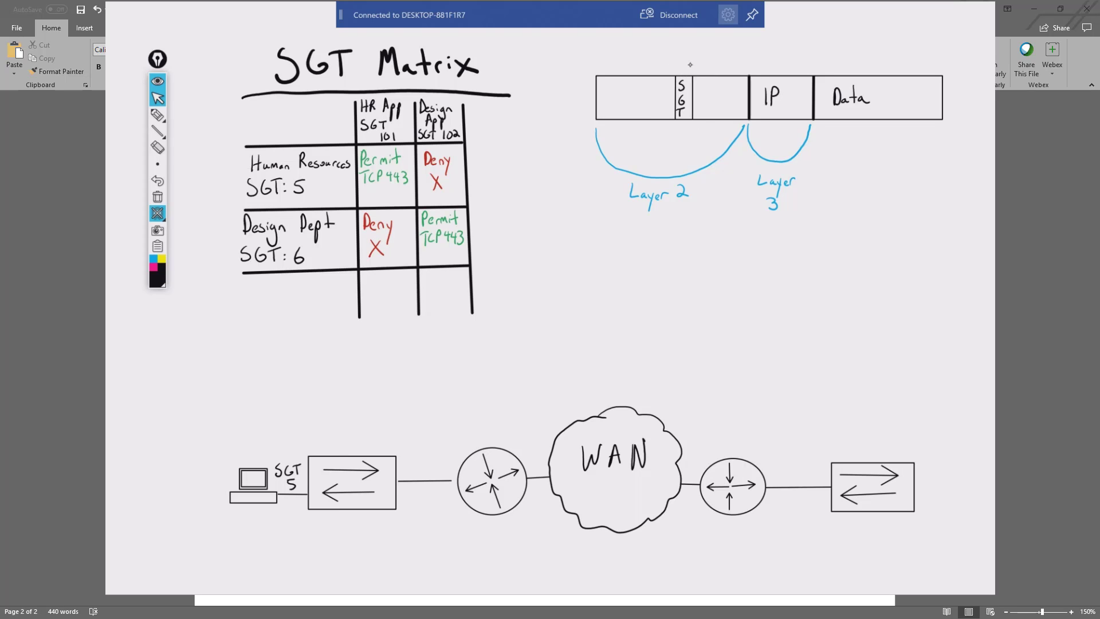
- Circle the SGT field in the packet diagram with the freehand marker
click(161, 118)
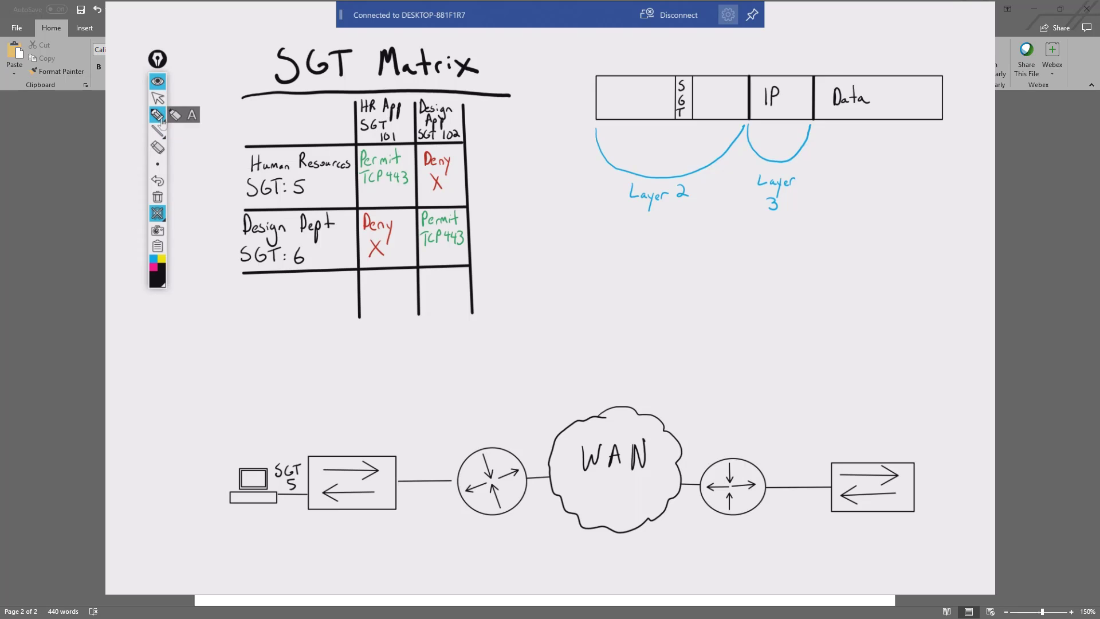
mouse_move(692, 63)
mouse_down()
mouse_move(688, 136)
mouse_move(684, 69)
mouse_up()
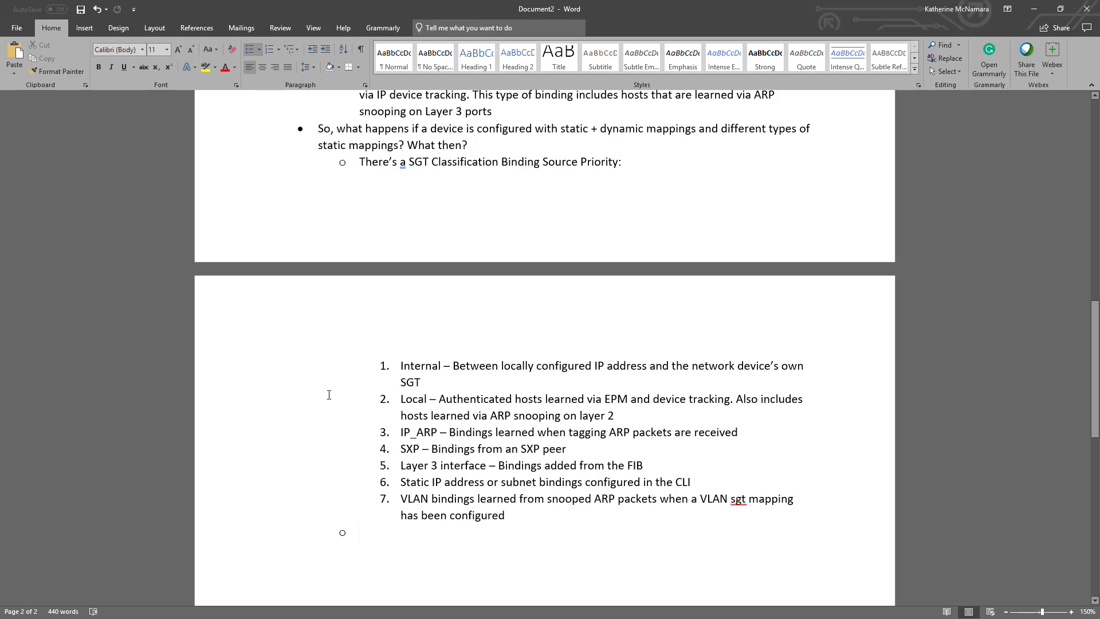
- Add a top-level 'Inline propagation:' bullet with sub-points 'Tagging done in hardware' and 'Requires Trustsec-capable device'
key(shift+Tab)
text(Inline propagationL:)
text(Tagging done in hardwa)
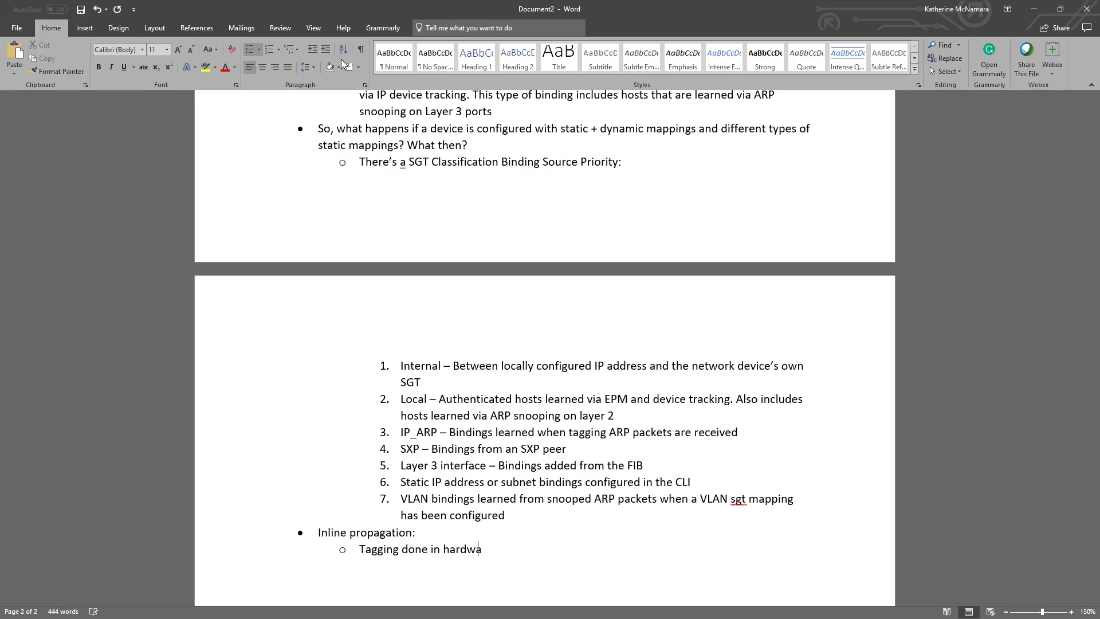
text(re)
key(Return)
text(Requires trustsec-capable device)
key(Return)
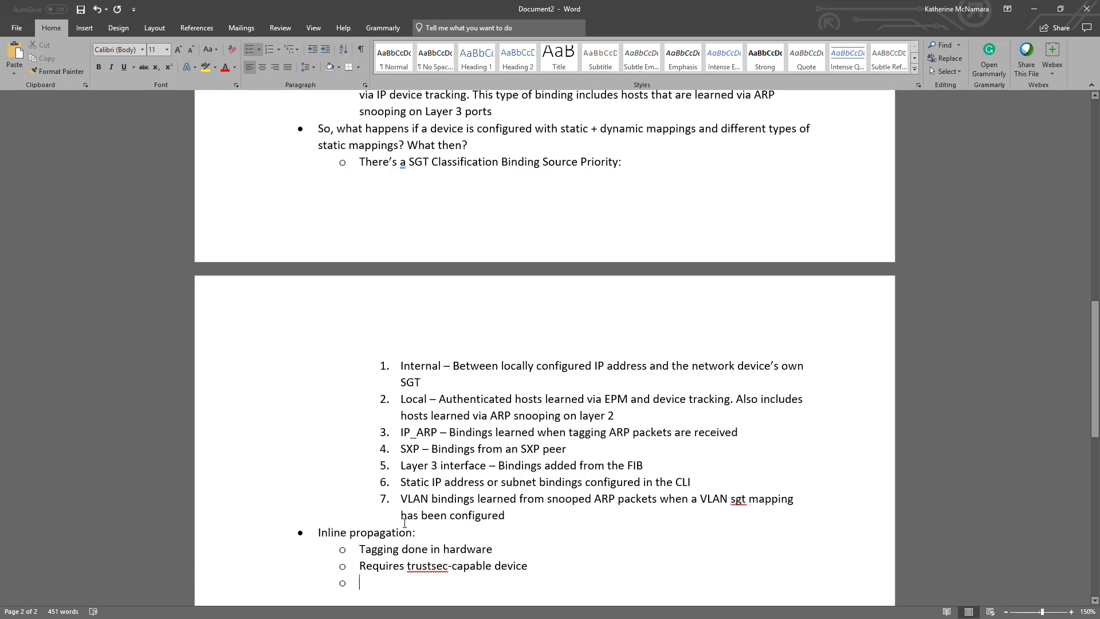
drag(407, 565, 411, 566)
text(T)
click(432, 576)
- Add the sub-point 'Tag continues to be passed along to the next device in the network path'
text(Tag is co)
key(BackSpace)
key(BackSpace)
key(BackSpace)
key(BackSpace)
key(BackSpace)
text(contines to be passed along)
right_click(417, 579)
click(466, 457)
text(to the next device in the network path)
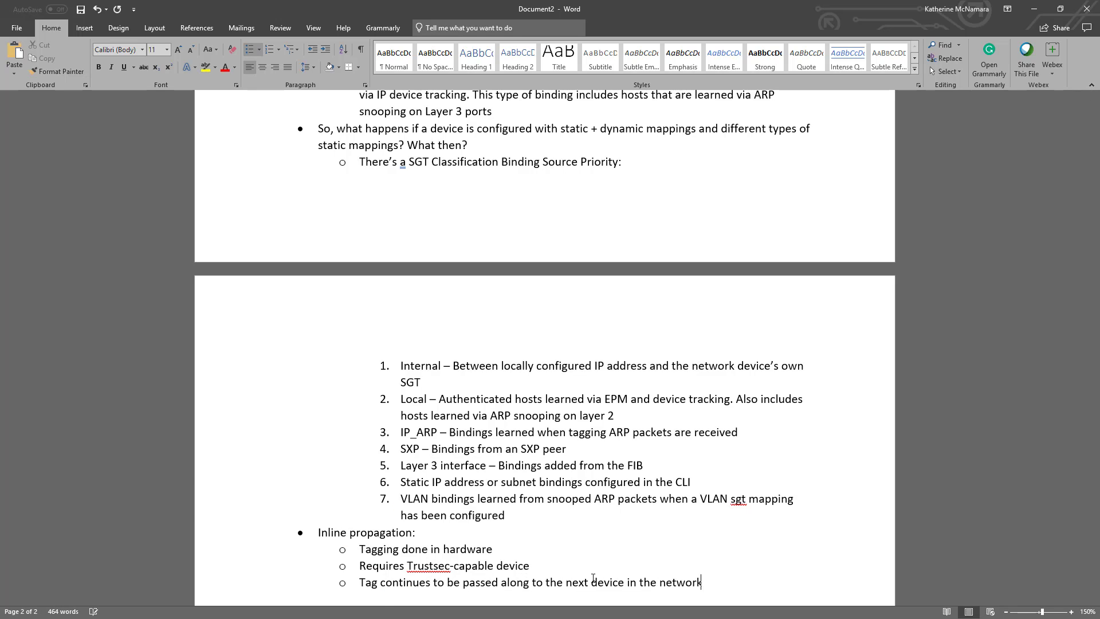
- Add notes on the enforcement point comparing the tag to SG policy and TrustSec blocking near the destination, unlike ACLs
key(Return)
text(When the packet gets)
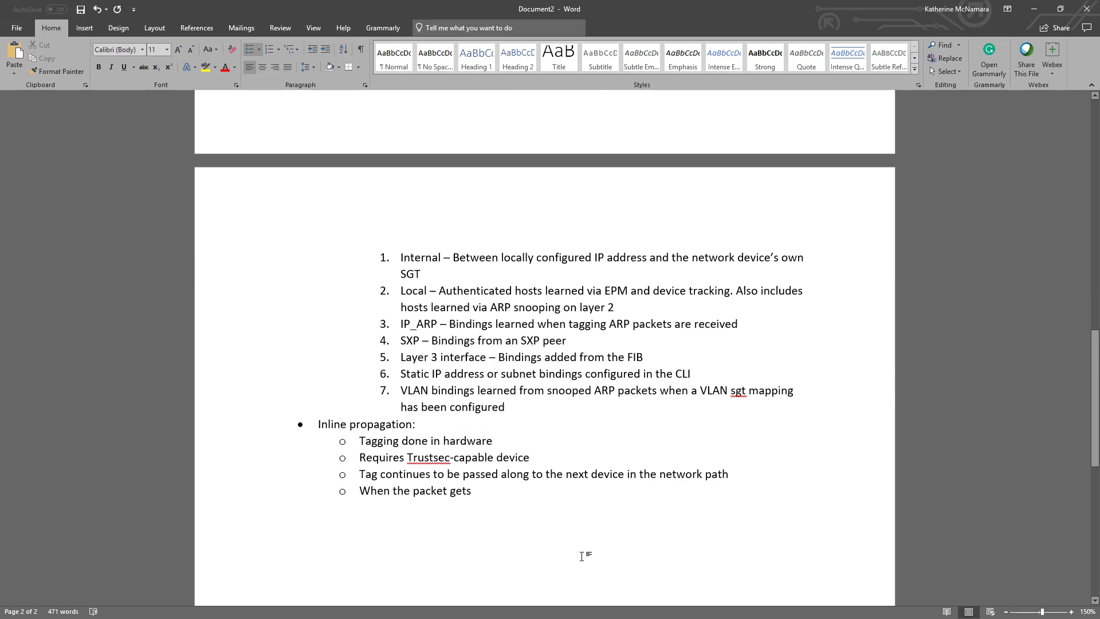
text( to the enforcement point, that enforcement point compares the tag to)
text( he SG polic)
key(BackSpace)
key(BackSpace)
key(BackSpace)
key(BackSpace)
key(BackSpace)
key(BackSpace)
key(BackSpace)
key(BackSpace)
key(BackSpace)
key(BackSpace)
key(BackSpace)
text(the SG policy and makes decision on what to do with it)
key(Return)
text(One thing to note: Trustsec goes against how we used to do ACL where we blog)
key(BackSpace)
text(cked closest to the source instead of the destination. )
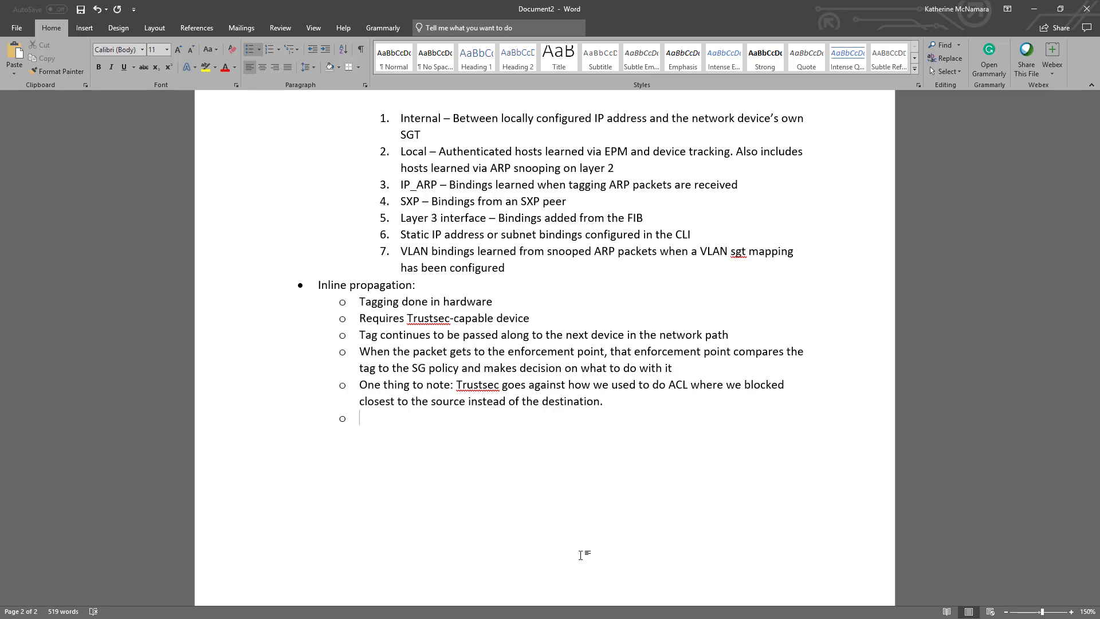
text(Since it's using )
text(usec)
- Note the tag adds at most ~40 bytes of frame size and needs no IP MTU change on layer 3 devices
key(BackSpace)
key(BackSpace)
key(BackSpace)
text(nused layer 2 space, it really doesn't affect the p)
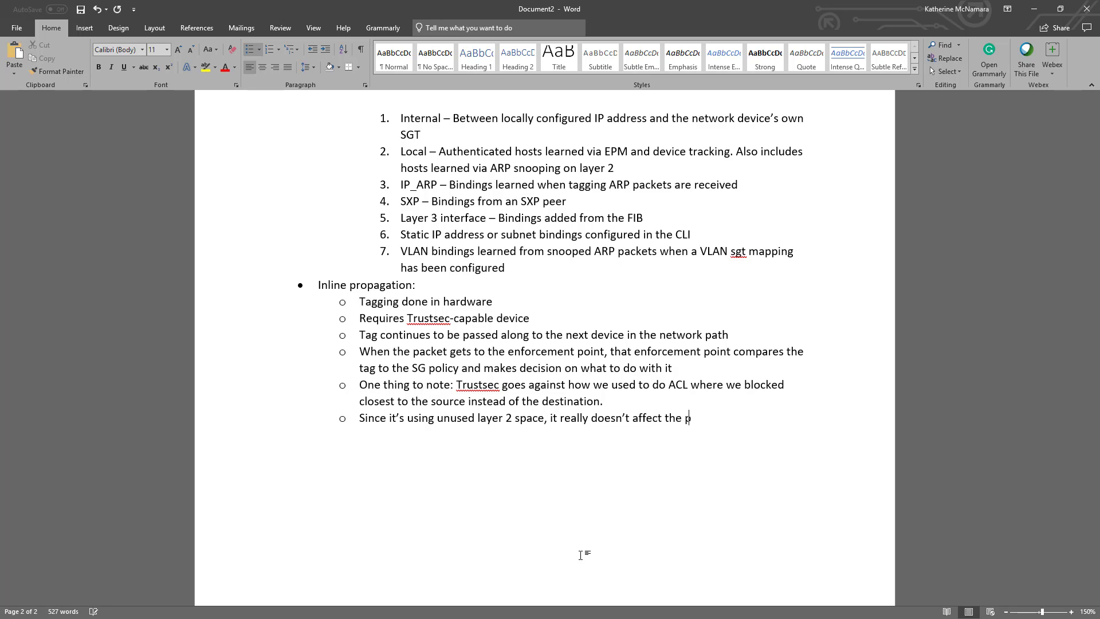
text(acket size that much on a)
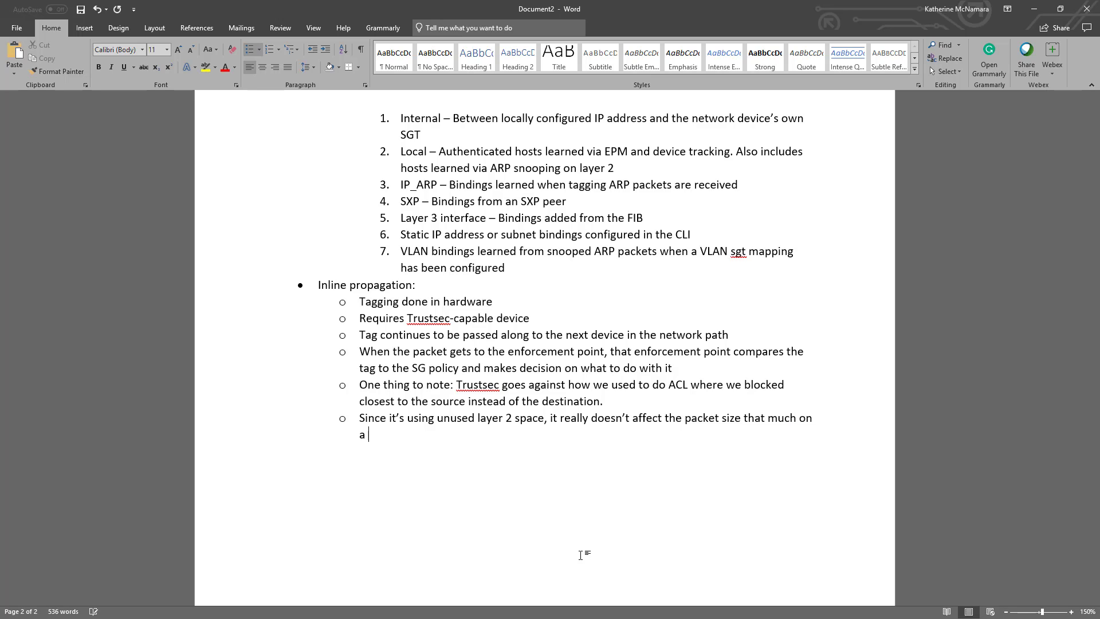
key(BackSpace)
key(BackSpace)
key(BackSpace)
key(BackSpace)
key(BackSpace)
key(BackSpace)
key(BackSpace)
key(BackSpace)
key(BackSpace)
key(BackSpace)
key(BackSpace)
key(BackSpace)
key(BackSpace)
key(BackSpace)
key(BackSpace)
key(BackSpace)
key(BackSpace)
key(BackSpace)
key(BackSpace)
key(BackSpace)
text(frame size greatly – at most )
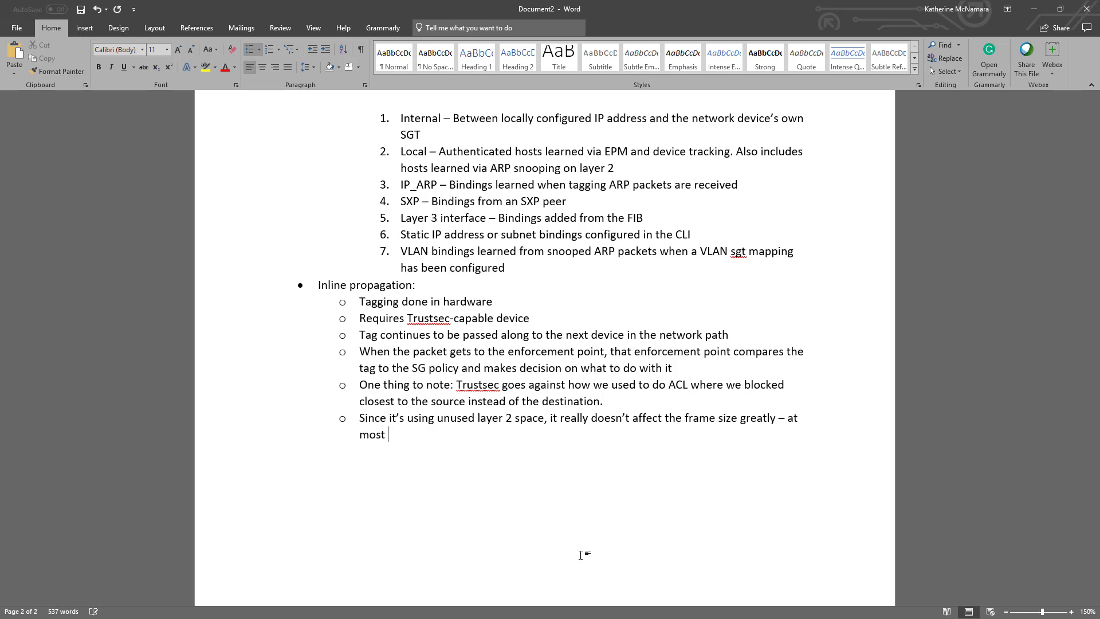
text(~40 bytes. It doesn't)
key(BackSpace)
key(BackSpace)
key(BackSpace)
key(BackSpace)
key(BackSpace)
key(BackSpace)
key(BackSpace)
key(BackSpace)
key(BackSpace)
key(BackSpace)
key(BackSpace)
text(Since it's only layer )
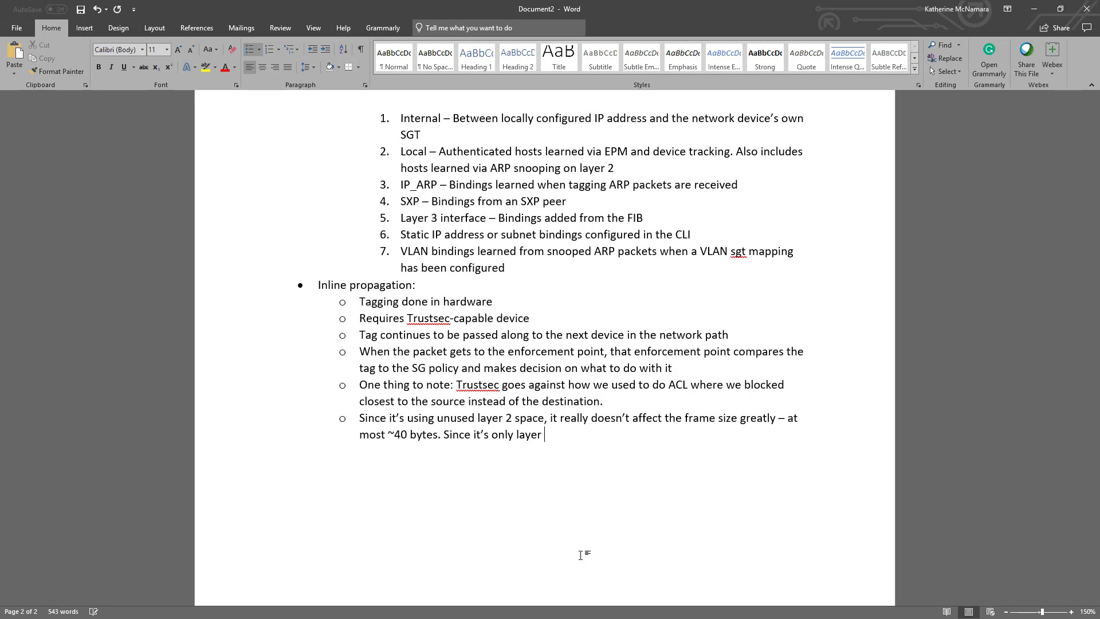
text(2, it doesn't require changing the IP MTU for )
text(layer 3 devices. )
text(H)
- Add that non-SGT devices drop the frame unless the SGT is stripped, and ask how SGTs cross non-Trustsec pockets
key(Return)
text(If a swit)
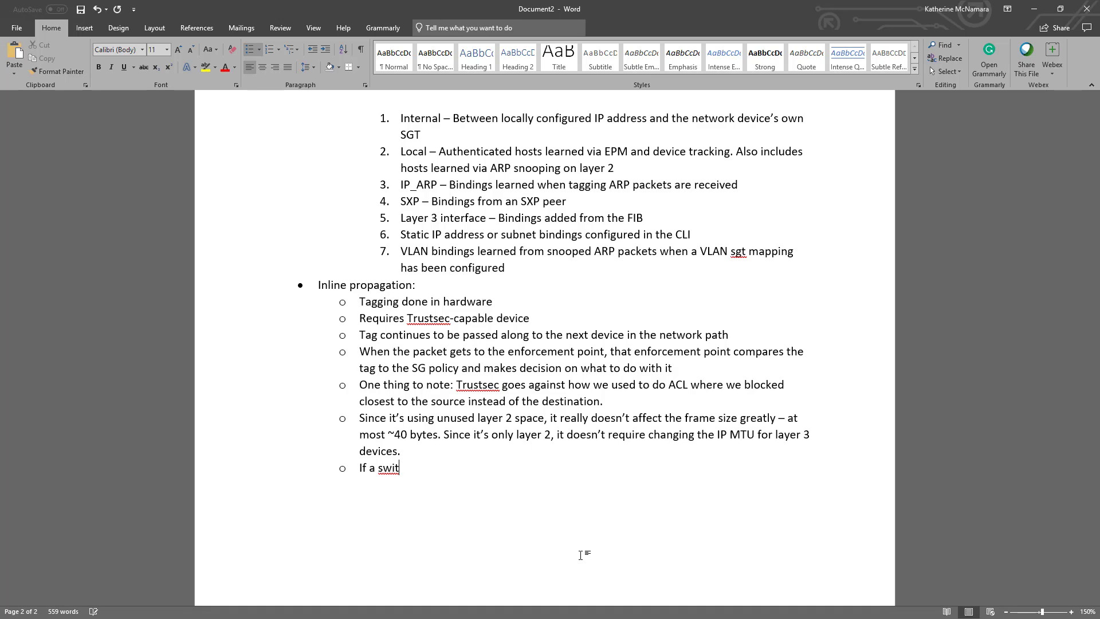
text(ch or device in the path doesn't you)
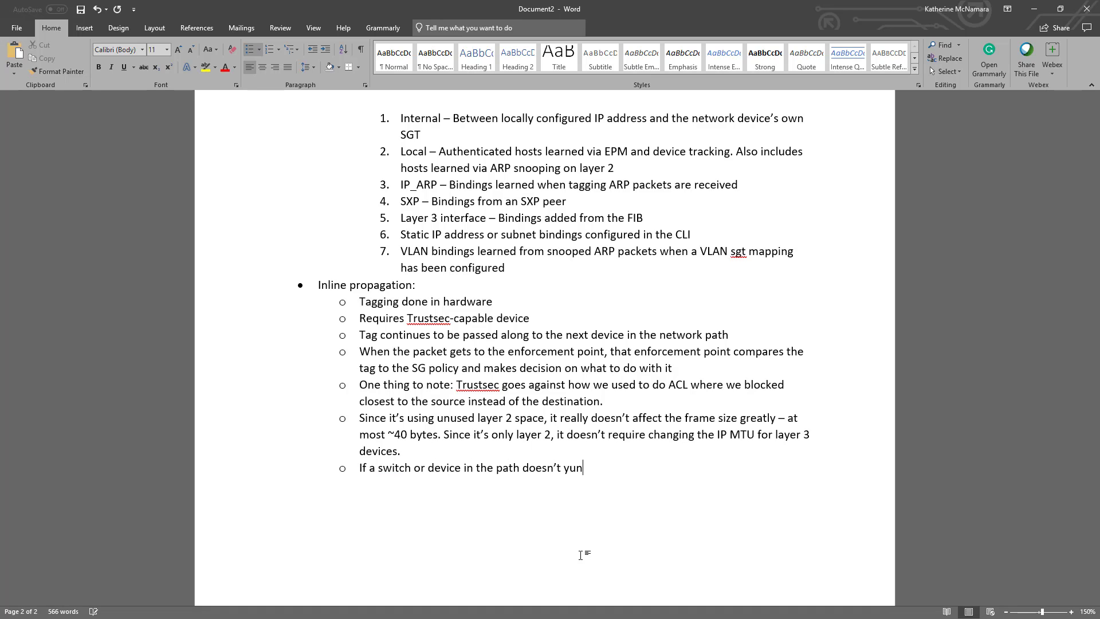
key(BackSpace)
key(BackSpace)
key(BackSpace)
text(understand SGTs, they'll drop the frame unless you strip the SGT first)
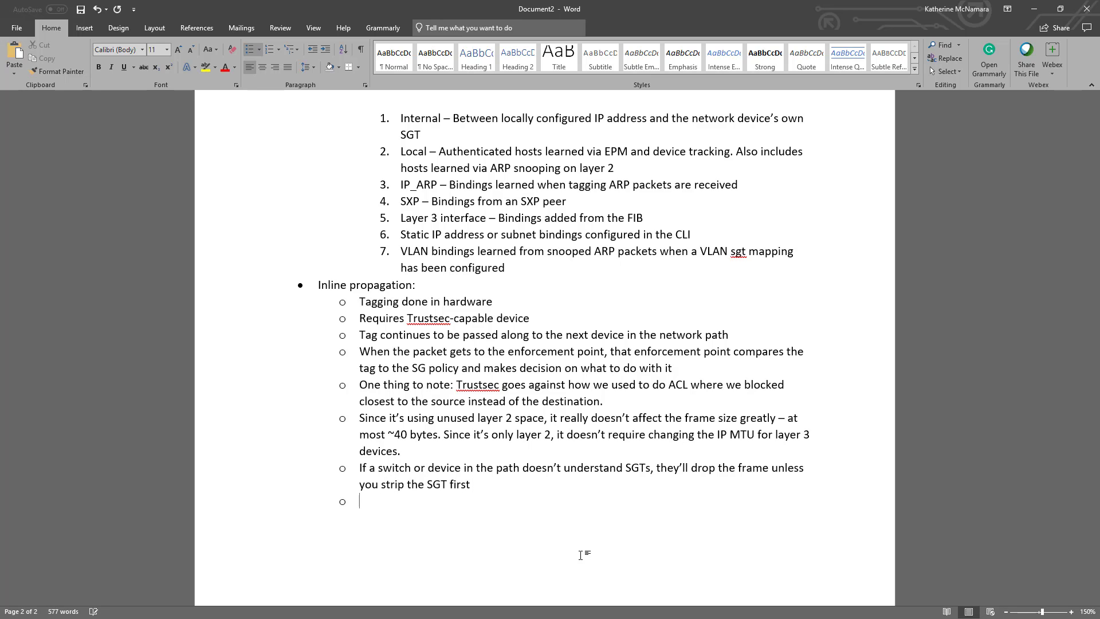
text(Wo)
key(BackSpace)
key(BackSpace)
text(So how do we enable our )
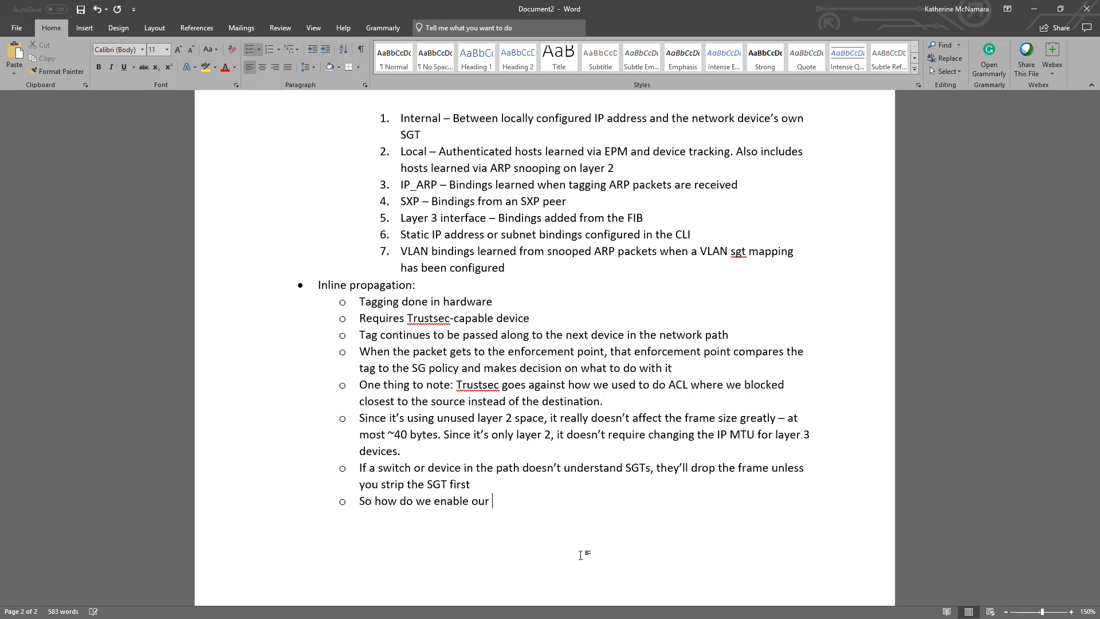
text(Trustsec)
key(BackSpace)
key(BackSpace)
key(BackSpace)
key(BackSpace)
key(BackSpace)
key(BackSpace)
key(BackSpace)
key(BackSpace)
text(SGTs to work over pockets of non-TrustS)
key(BackSpace)
text(sec-capable devices or a layer 3 boundary?)
- Answer the question with 'SXP!' and begin the SXP control plane protocol line
key(Return)
text(SX)
key(BackSpace)
key(BackSpace)
key(BackSpace)
key(BackSpace)
text(SXP!)
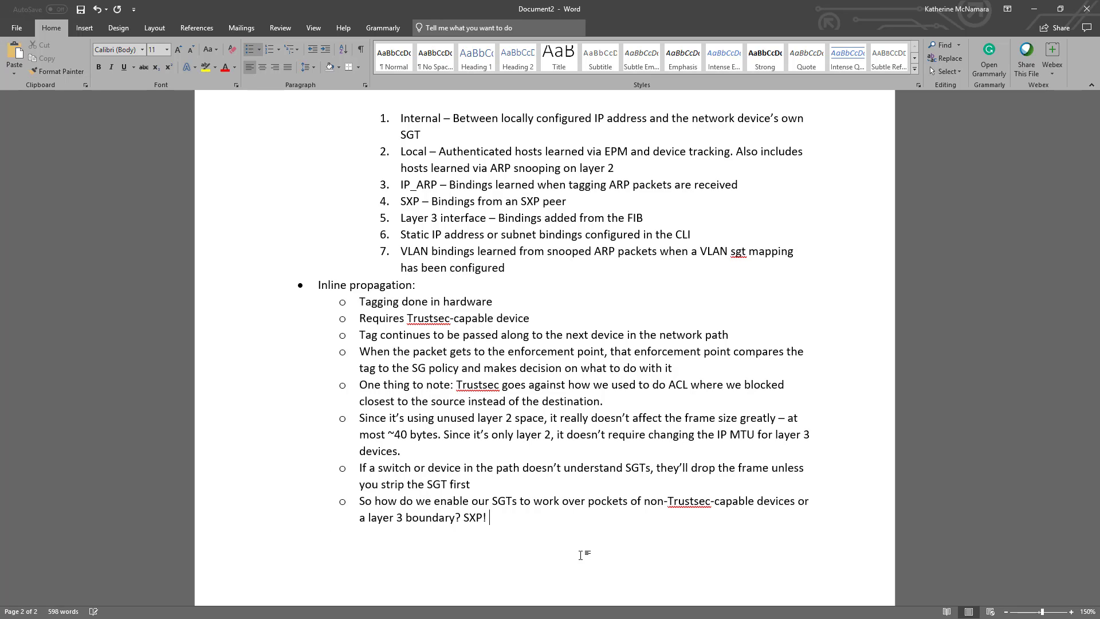
text(SXP )
text(Control plane)
text( protocol )
text(- passes P)
key(BackSpace)
- Describe SXP passing IP-to-SGT maps of authenticated hosts over TCP 64999, then add 'Two roles with SXP:'
text(IP to SGT map of authenticated hosts to different points in the networ)
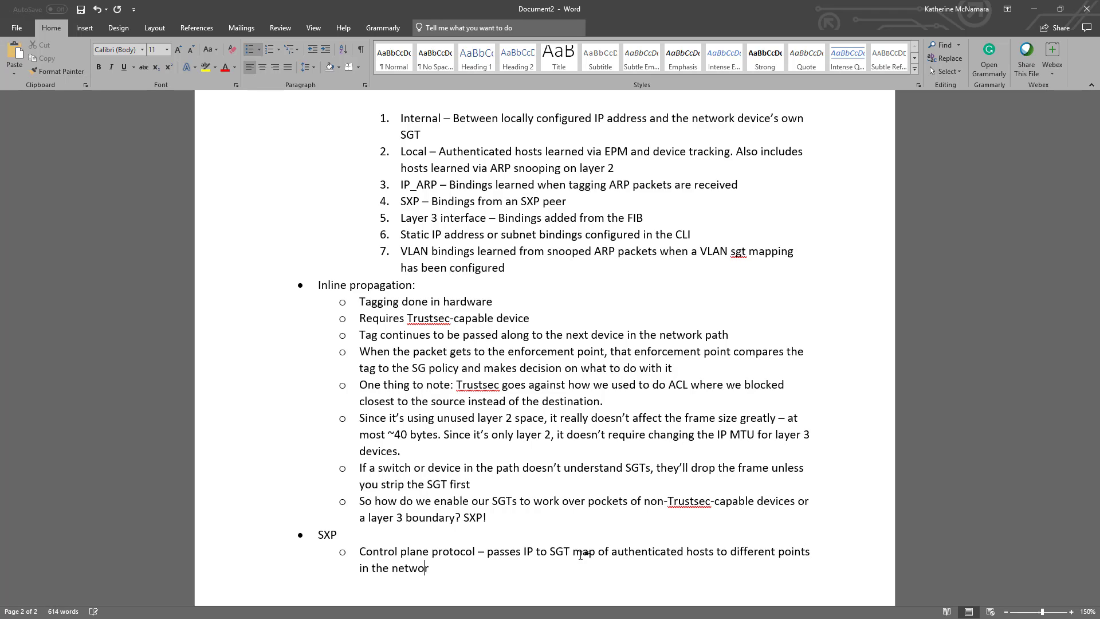
text(k TCP 64999 by default)
key(Return)
text(Two)
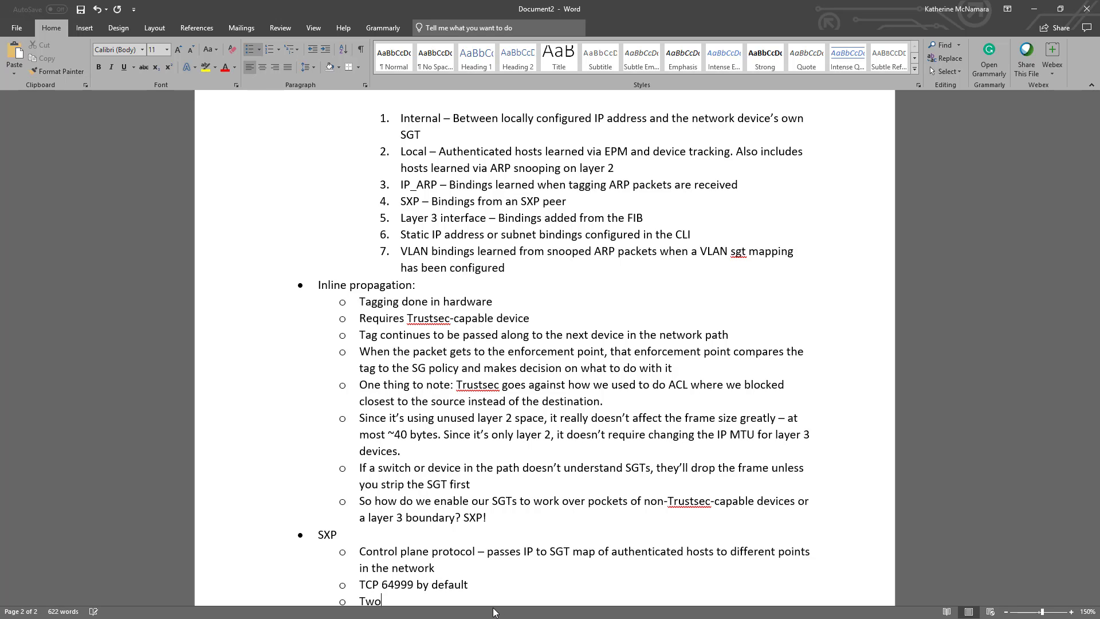
scroll(479, 474, down, 7)
text(roles)
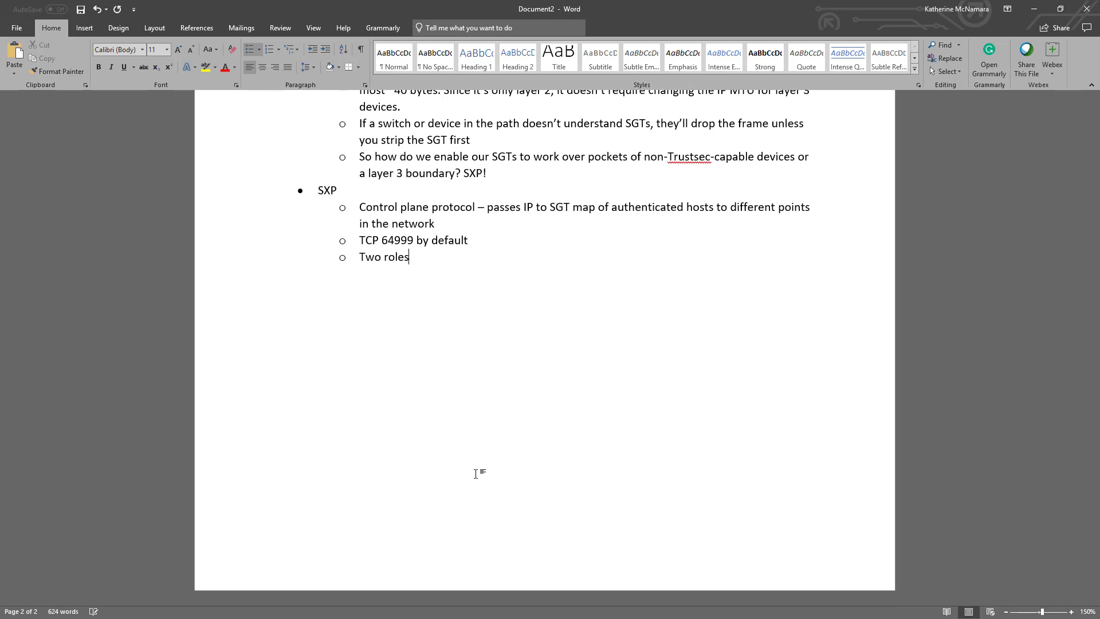
text( with SXP:)
- Begin an indented numbered sub-item for the first role, Speaker
key(Return)
key(Tab)
text(1. Speaker)
key(BackSpace)
key(BackSpace)
key(BackSpace)
key(BackSpace)
key(BackSpace)
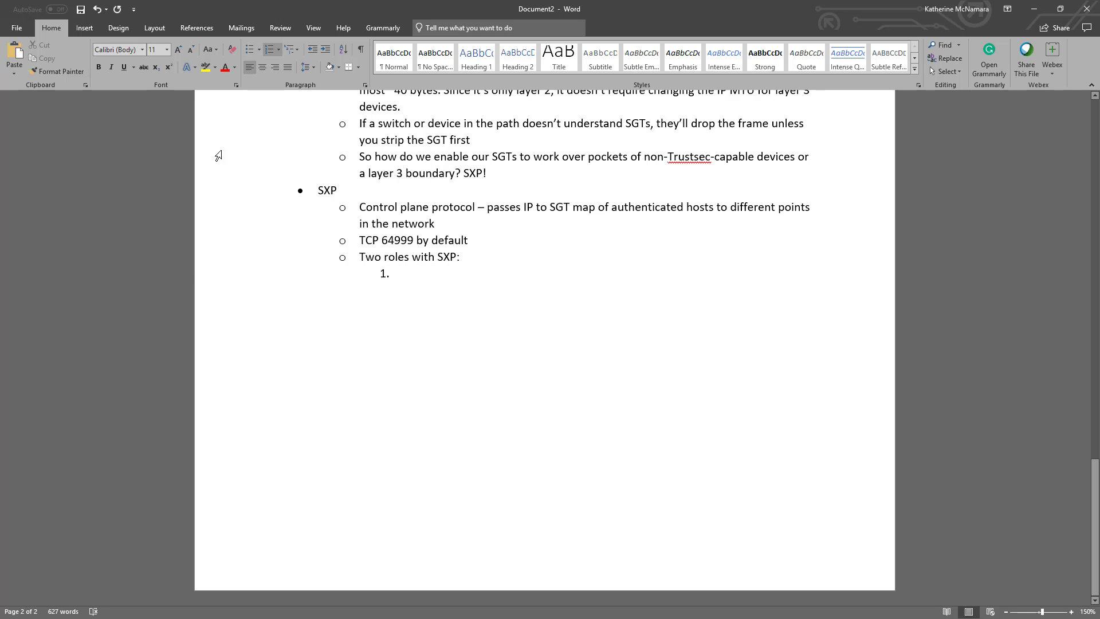
- Switch the roles list to bullets and enter 'Speaker (the initiator)' and 'Listener'
click(278, 50)
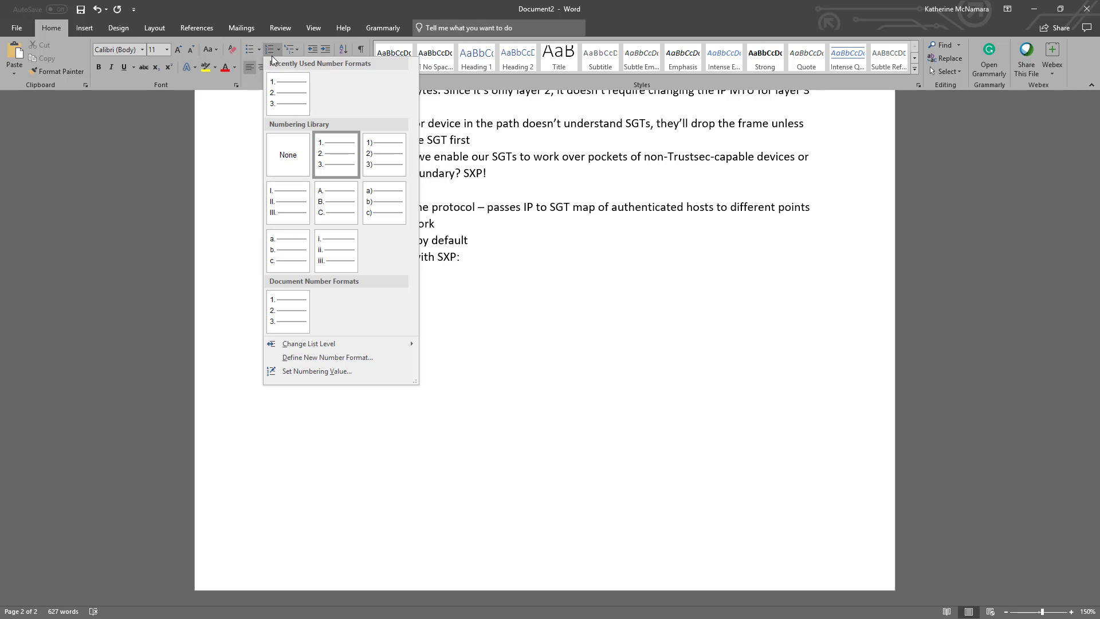
click(249, 49)
text(eaker (the initator))
key(Return)
text(Listener)
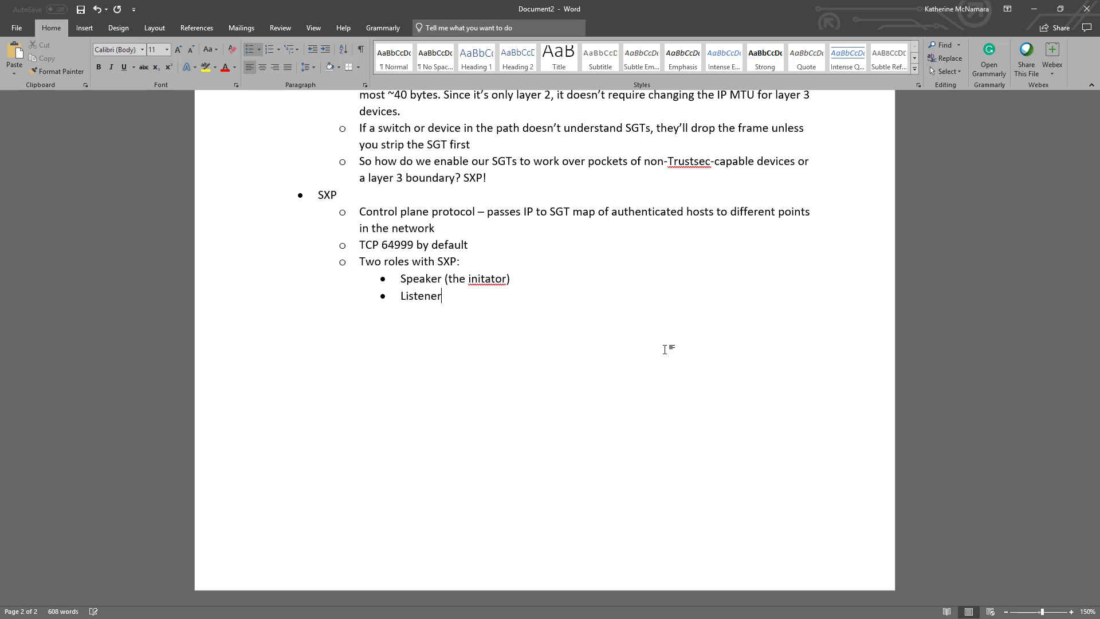
- Correct the misspelled 'initator' so the Speaker bullet reads 'initiator'
right_click(481, 279)
click(529, 298)
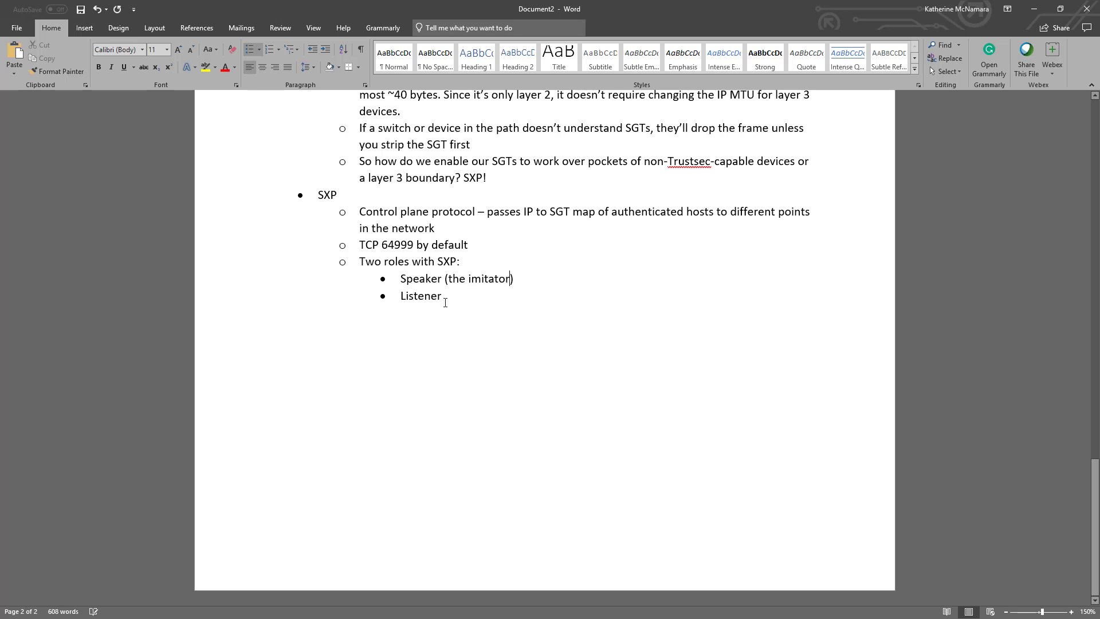
double_click(487, 279)
text(initia)
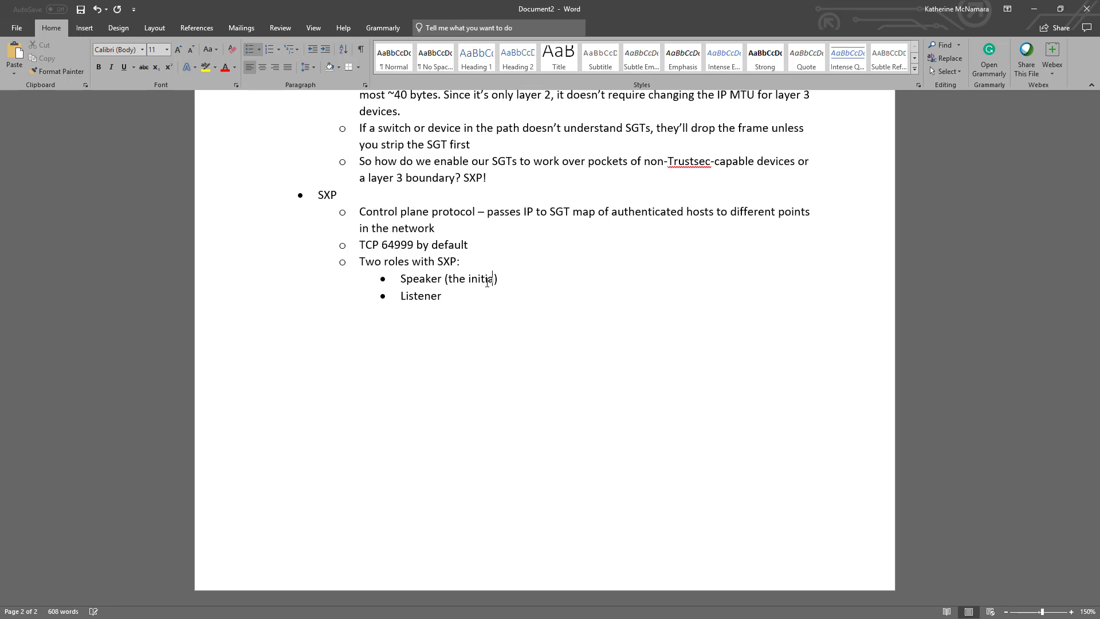
text(tor)
- Complete 'Listener (the receiver)' and note some switches and ISE can act as both speaker and listener
key(BackSpace)
key(BackSpace)
text(the receiver) Some swit)
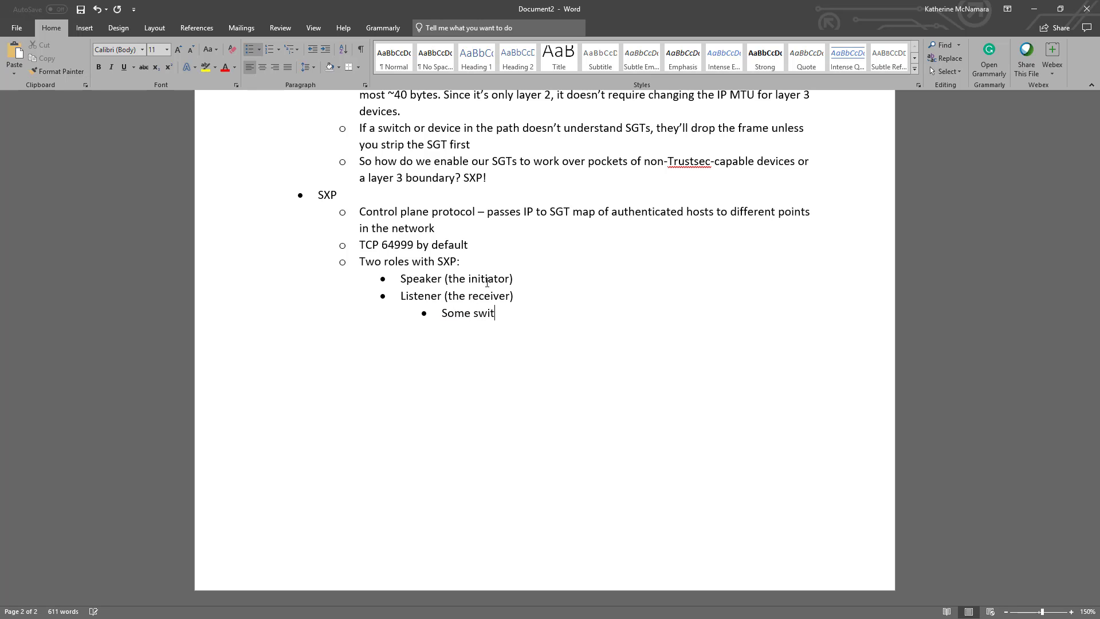
text(ches can do both roles ISE can also communicate )
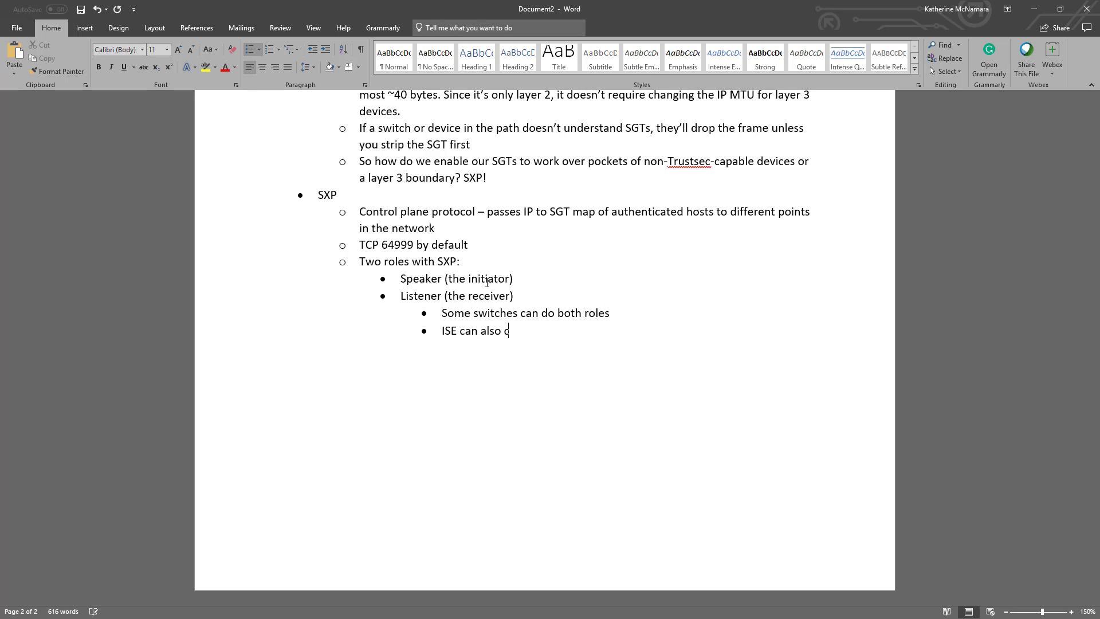
text(as a speaker and listne)
key(BackSpace)
key(BackSpace)
text(ener)
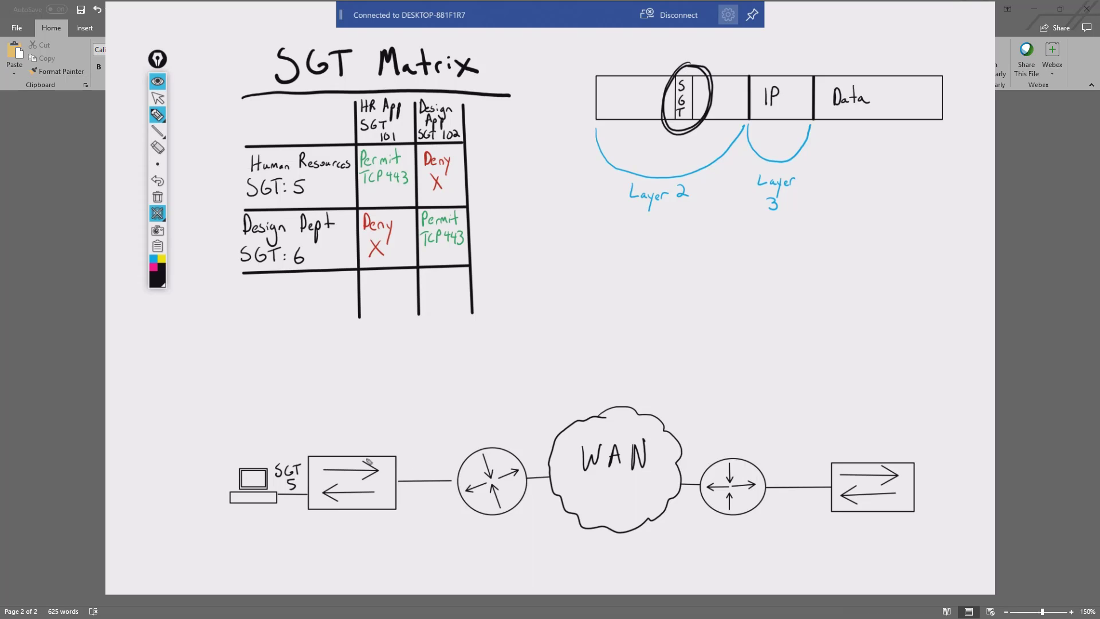
- Circle the SGT 5 tag by the laptop, draw an arrow, and write 'Strips' under the left router
mouse_move(296, 494)
mouse_down()
mouse_move(273, 467)
mouse_move(280, 458)
mouse_up()
mouse_move(399, 465)
mouse_down()
mouse_move(428, 464)
mouse_move(425, 456)
mouse_move(435, 466)
mouse_move(448, 451)
mouse_up()
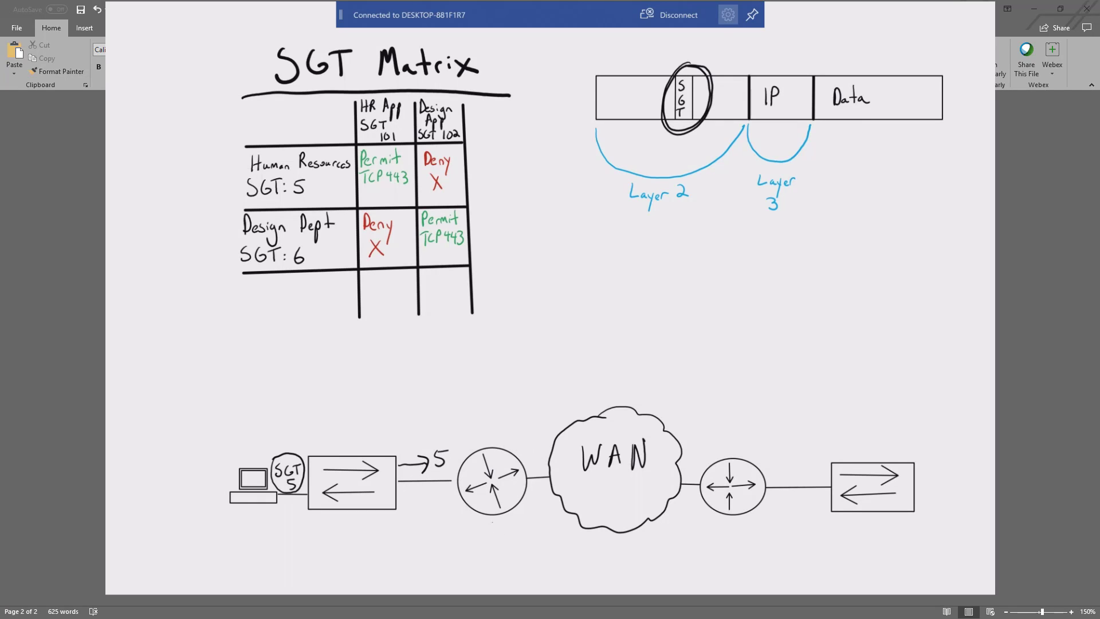
mouse_move(496, 522)
mouse_down()
mouse_move(505, 534)
mouse_move(534, 526)
mouse_move(522, 559)
mouse_move(549, 541)
mouse_up()
- In cyan, draw an SXP arc over the WAN labelled with IP 10.1.100.155
click(154, 259)
mouse_move(502, 441)
mouse_down()
mouse_move(535, 403)
mouse_move(645, 356)
mouse_move(716, 395)
mouse_move(721, 438)
mouse_move(742, 423)
mouse_move(701, 427)
mouse_up()
drag(581, 341, 578, 351)
mouse_move(590, 335)
mouse_down()
mouse_move(590, 353)
mouse_move(602, 342)
mouse_up()
mouse_move(539, 401)
mouse_down()
mouse_move(545, 416)
mouse_move(588, 385)
mouse_up()
click(573, 402)
drag(598, 382, 598, 383)
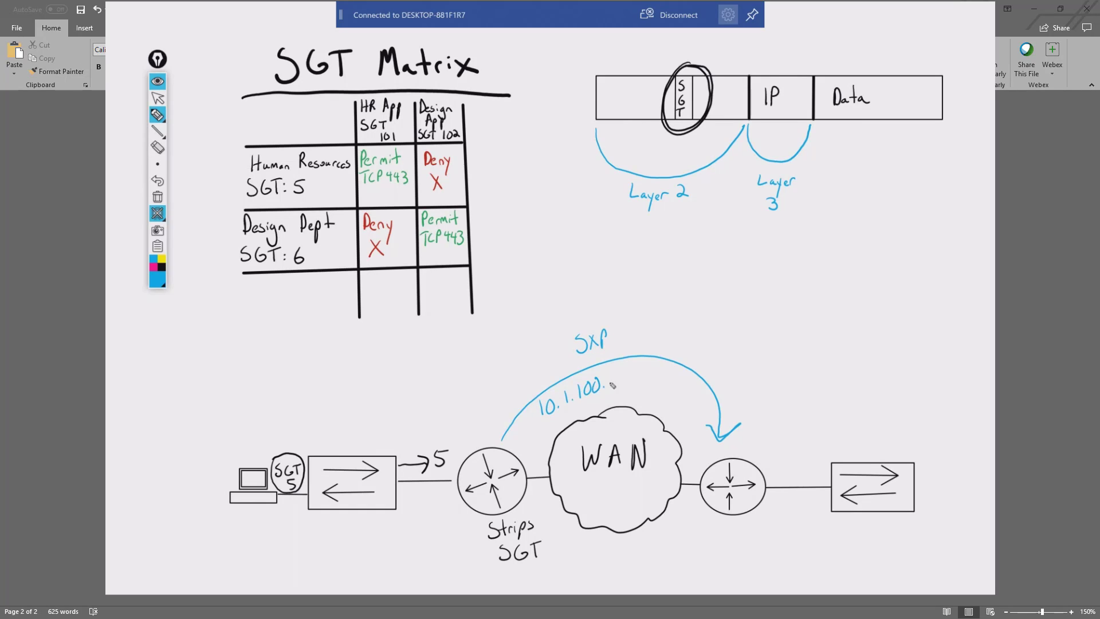
mouse_move(613, 384)
mouse_down()
mouse_move(655, 376)
mouse_move(647, 391)
mouse_move(676, 388)
mouse_move(677, 422)
mouse_move(689, 413)
mouse_up()
- In black, write 'Retags Packet' below the right router
click(161, 267)
mouse_move(721, 523)
mouse_down()
mouse_move(720, 538)
mouse_move(749, 537)
mouse_up()
mouse_move(743, 530)
mouse_down()
mouse_move(762, 537)
mouse_move(755, 553)
mouse_move(768, 537)
mouse_move(738, 562)
mouse_up()
drag(738, 548, 750, 561)
drag(762, 547, 770, 562)
drag(772, 557, 779, 560)
drag(775, 552, 785, 548)
- Draw an arrow labelled SGT 5 right of the router and erase the SXP arc
mouse_move(777, 473)
mouse_down()
mouse_move(808, 471)
mouse_move(779, 458)
mouse_move(807, 449)
mouse_move(803, 459)
mouse_move(820, 459)
mouse_up()
drag(824, 449, 836, 449)
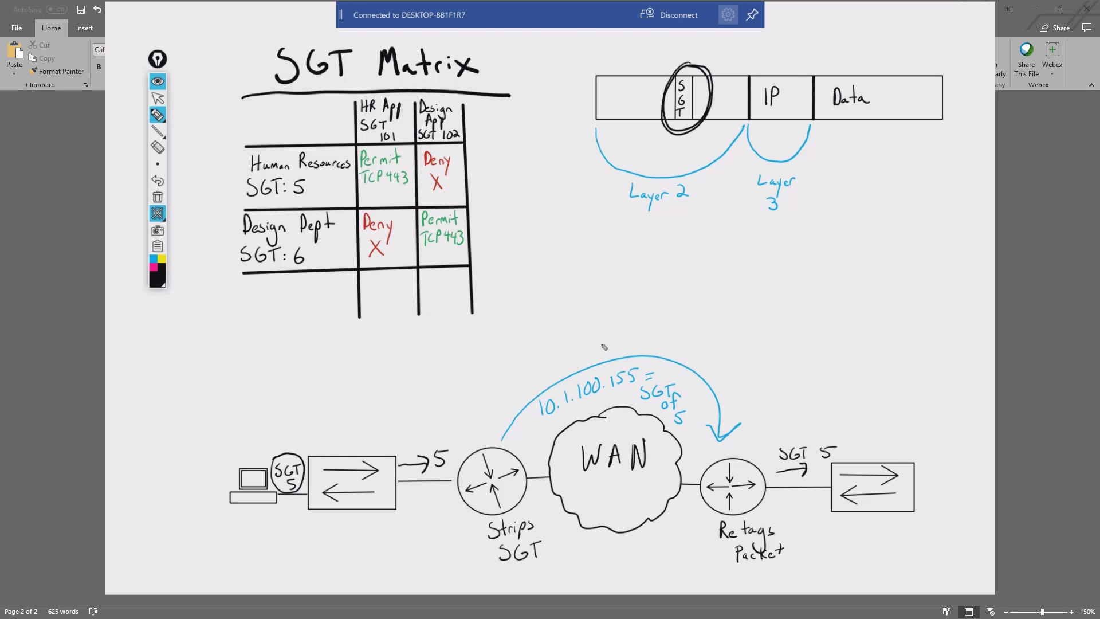
mouse_move(582, 361)
mouse_down()
mouse_move(607, 380)
mouse_move(648, 381)
mouse_move(683, 409)
mouse_move(644, 393)
mouse_move(669, 396)
mouse_move(577, 404)
mouse_up()
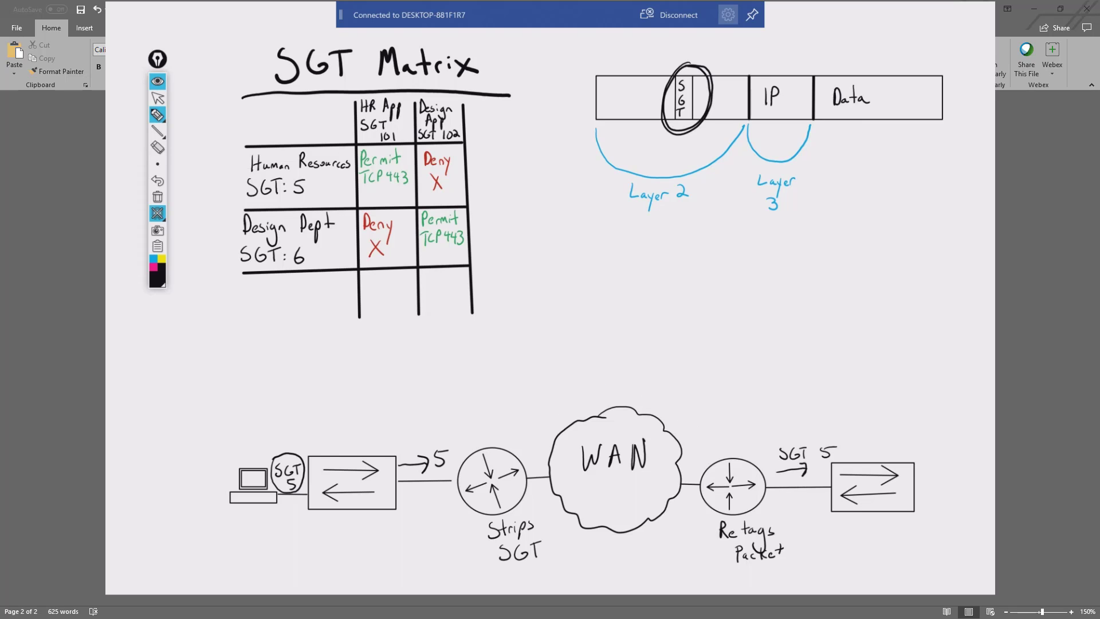
- Draw a blue circle above the WAN cloud and write ISE inside it
mouse_move(158, 133)
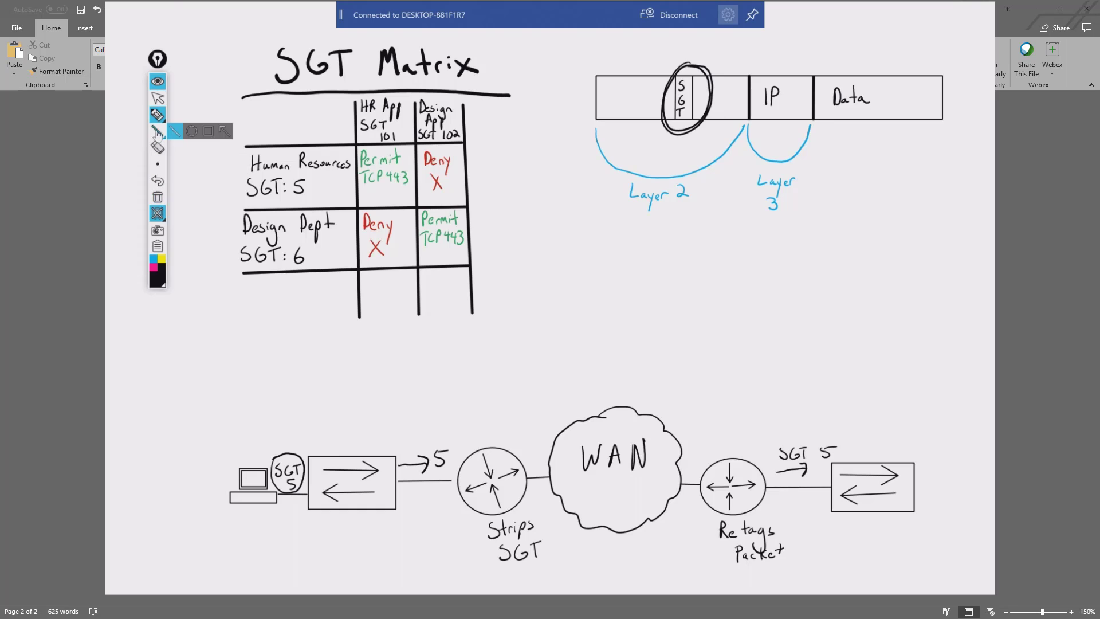
click(191, 131)
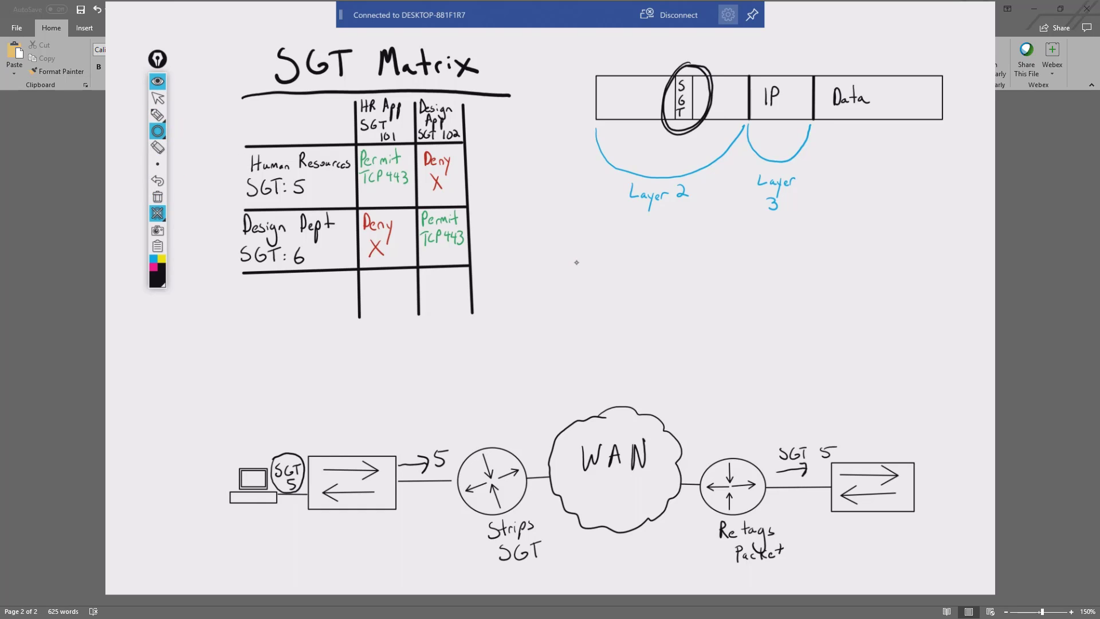
mouse_move(157, 279)
click(179, 185)
drag(566, 265, 648, 345)
click(157, 115)
mouse_move(594, 290)
mouse_down()
mouse_move(592, 312)
mouse_move(629, 288)
mouse_up()
drag(617, 299, 631, 308)
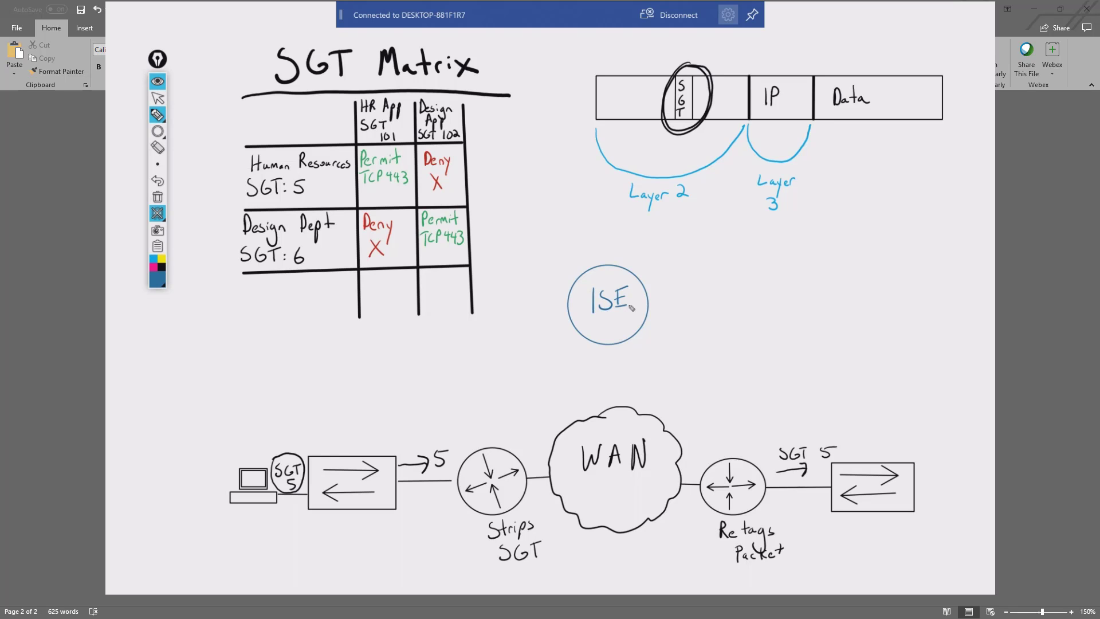
- In bright blue, draw an SXP arrow from the left router to ISE, labelled with its IP address
click(158, 274)
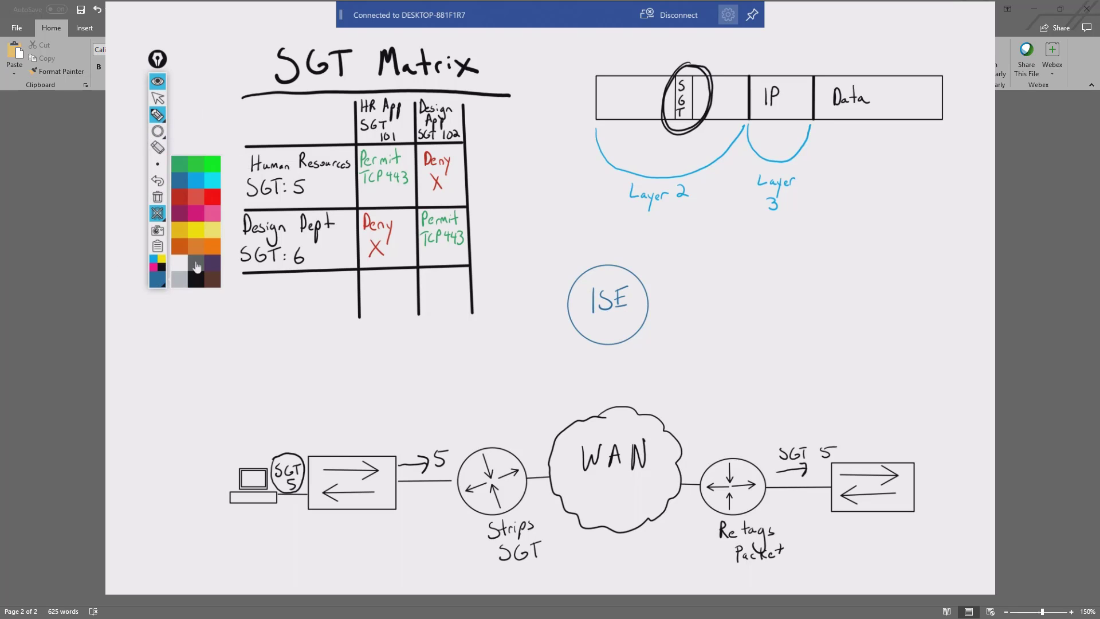
click(197, 184)
click(156, 267)
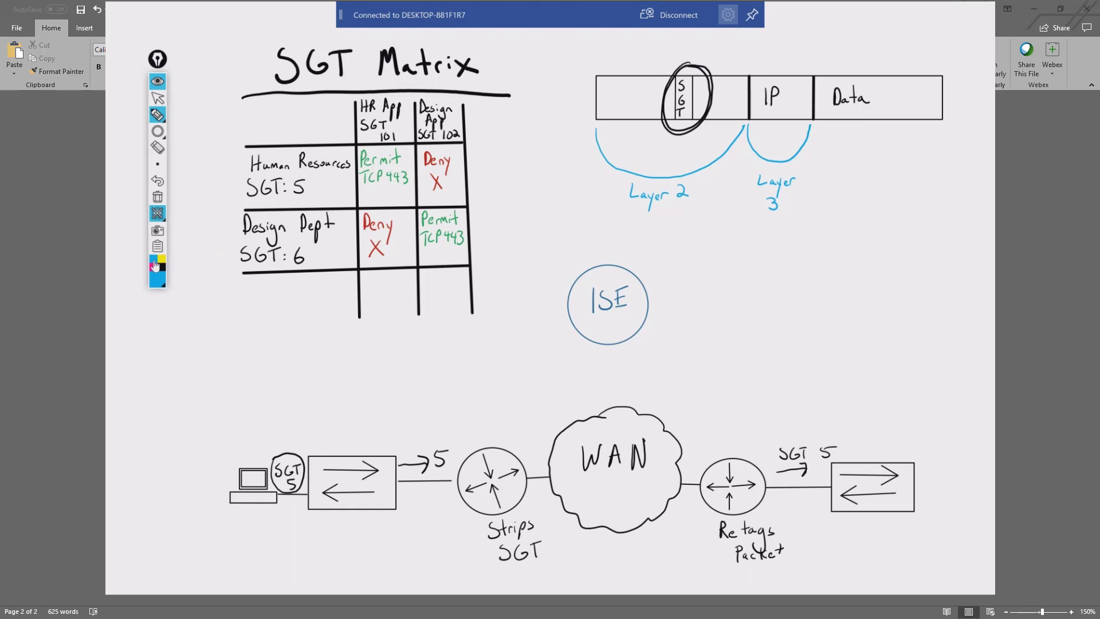
mouse_move(503, 447)
mouse_down()
mouse_move(566, 367)
mouse_move(574, 347)
mouse_move(560, 347)
mouse_up()
drag(528, 423, 618, 380)
click(571, 391)
mouse_move(513, 397)
mouse_down()
mouse_move(507, 408)
mouse_move(528, 390)
mouse_up()
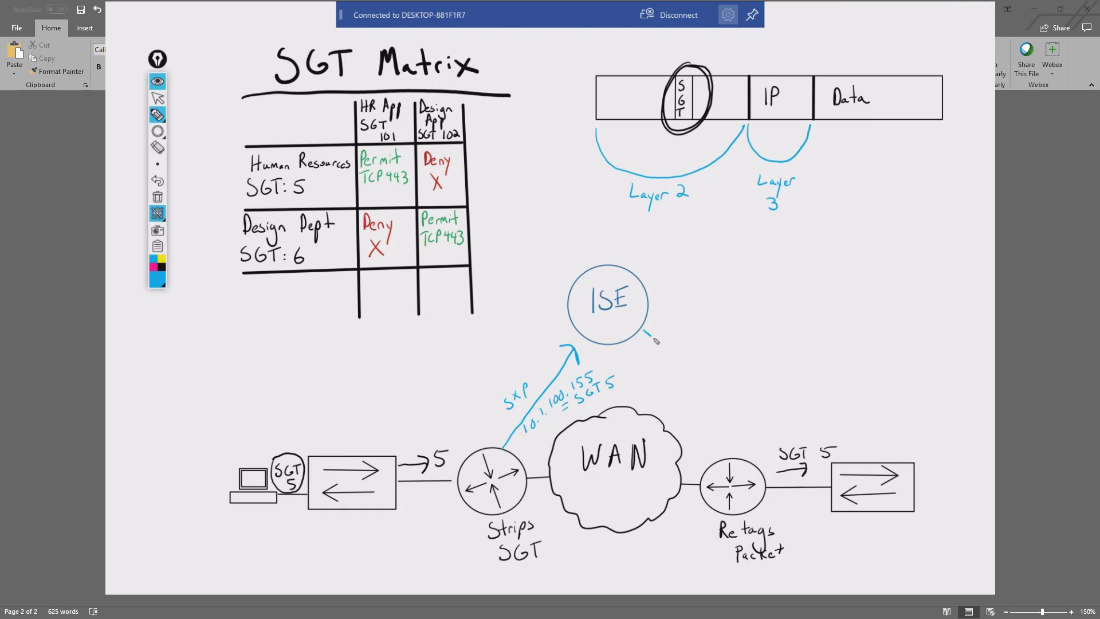
- Draw a curved Sxp arrow from ISE to the right router, labelled with the IP address
mouse_move(645, 331)
mouse_down()
mouse_move(719, 431)
mouse_move(728, 417)
mouse_up()
drag(720, 431, 709, 427)
mouse_move(670, 320)
mouse_down()
mouse_move(663, 335)
mouse_move(683, 337)
mouse_up()
mouse_move(682, 328)
mouse_down()
mouse_move(682, 346)
mouse_move(691, 337)
mouse_up()
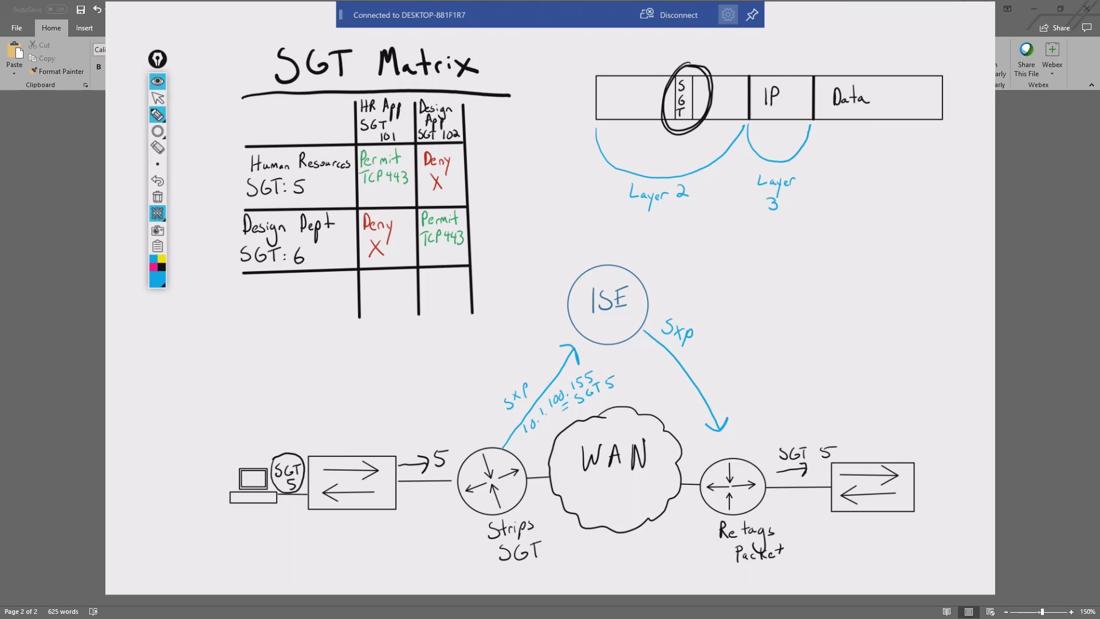
drag(635, 344, 638, 355)
drag(644, 346, 702, 404)
click(681, 389)
- In black, circle the right-hand switch and draw an arrow from it to ISE
click(162, 267)
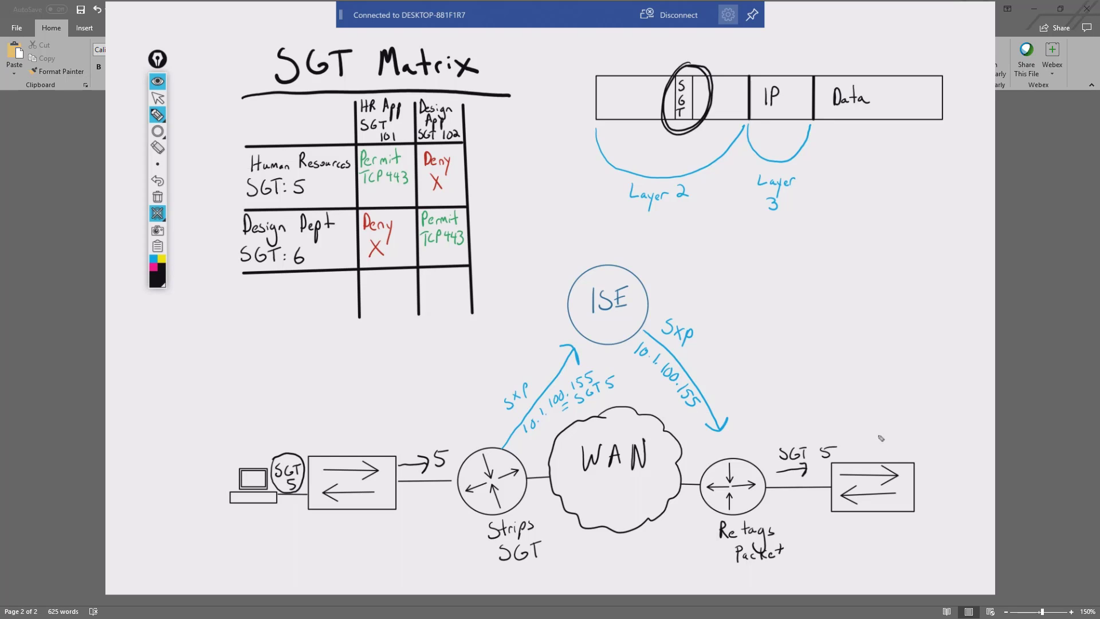
mouse_move(881, 440)
mouse_down()
mouse_move(868, 435)
mouse_move(817, 516)
mouse_move(937, 476)
mouse_move(771, 320)
mouse_move(562, 207)
mouse_move(511, 214)
mouse_move(518, 186)
mouse_up()
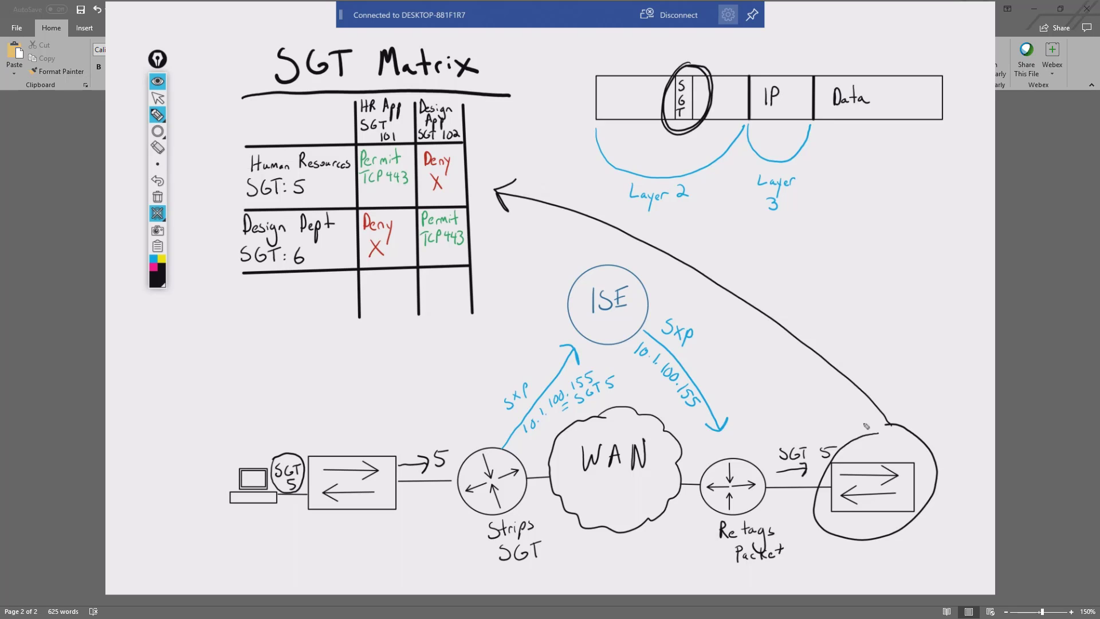
mouse_move(879, 429)
mouse_down()
mouse_move(699, 310)
mouse_move(656, 299)
mouse_move(671, 289)
mouse_up()
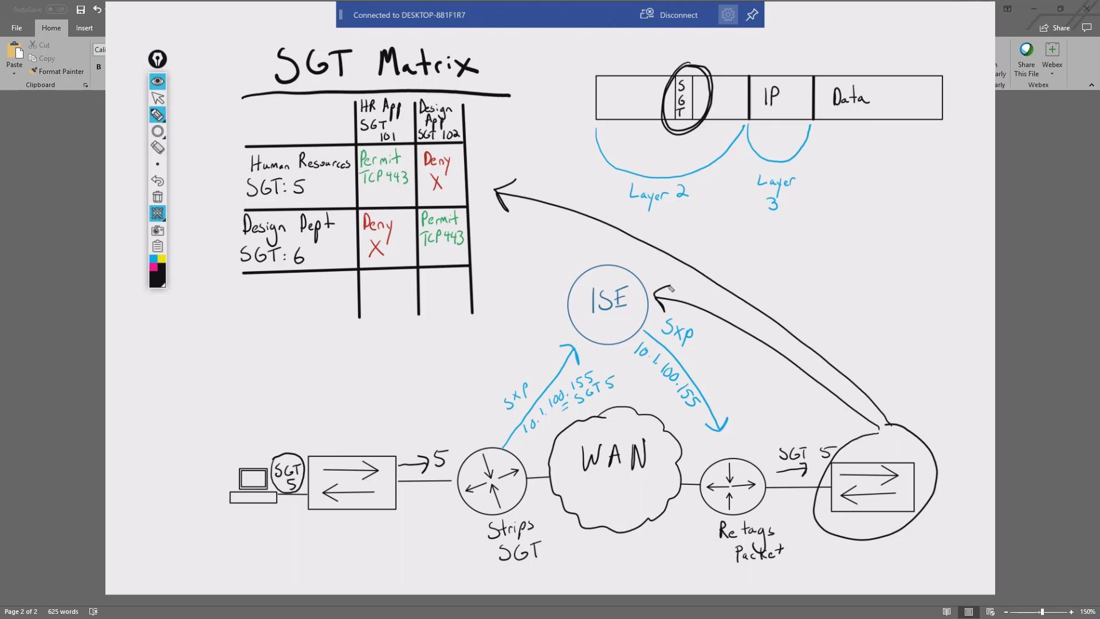